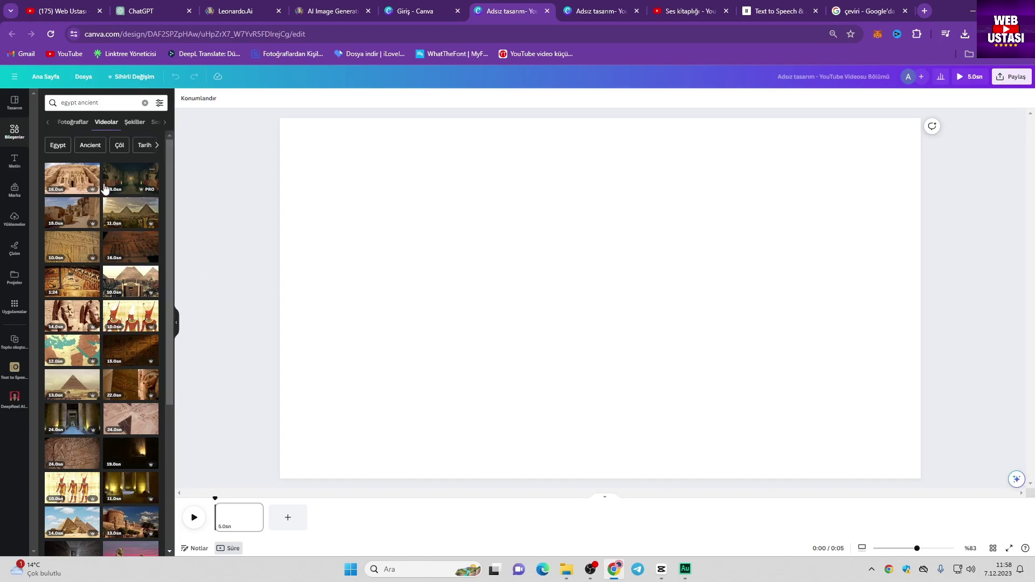
- Review the "egypt ancient" video results beside the blank design and the clips already arranged on the finished design's timeline
{"action": "key", "text": "ctrl+Tab"}
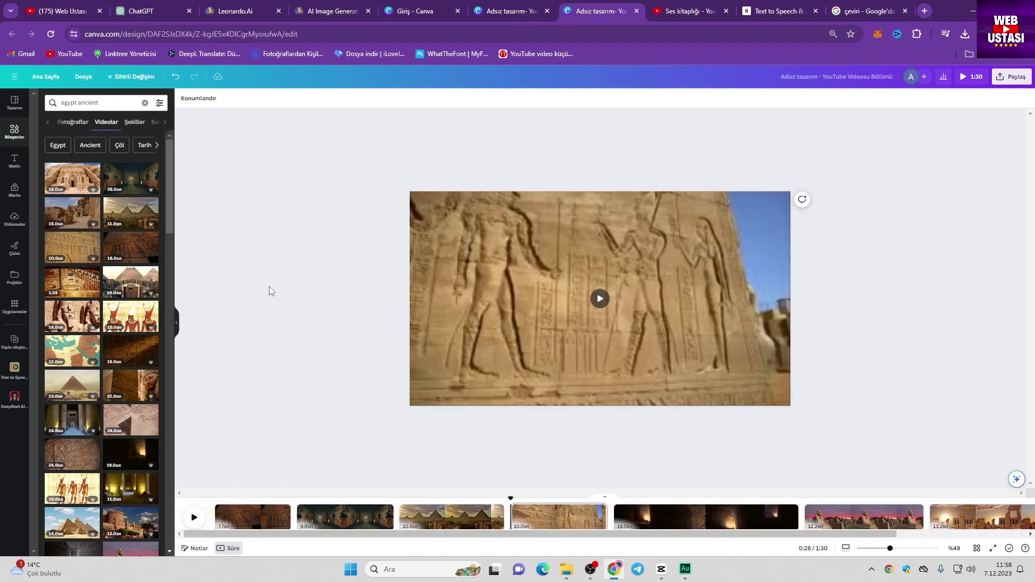
{"action": "key", "text": "Page_Down"}
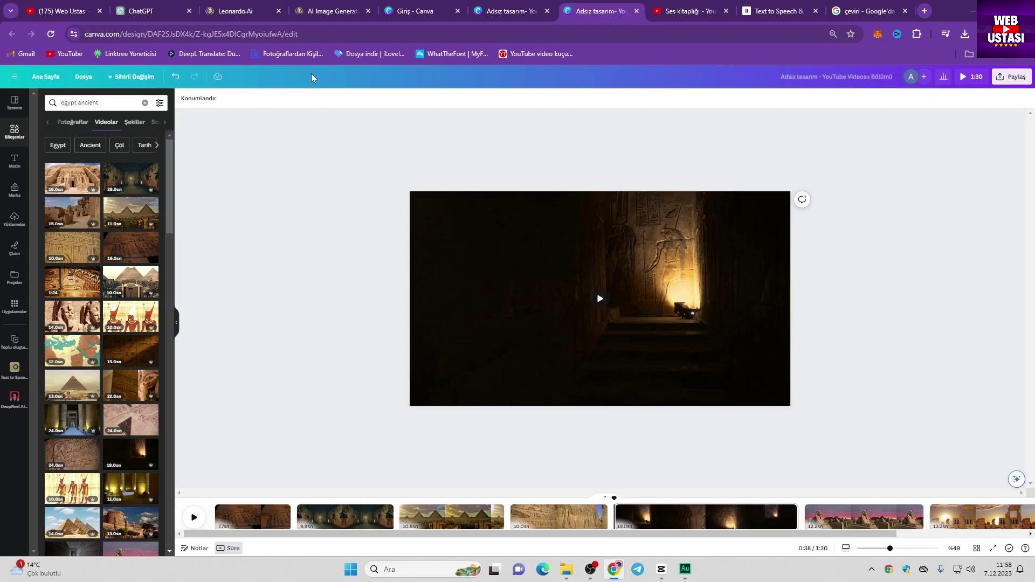
{"action": "key", "text": "ctrl+shift+Tab"}
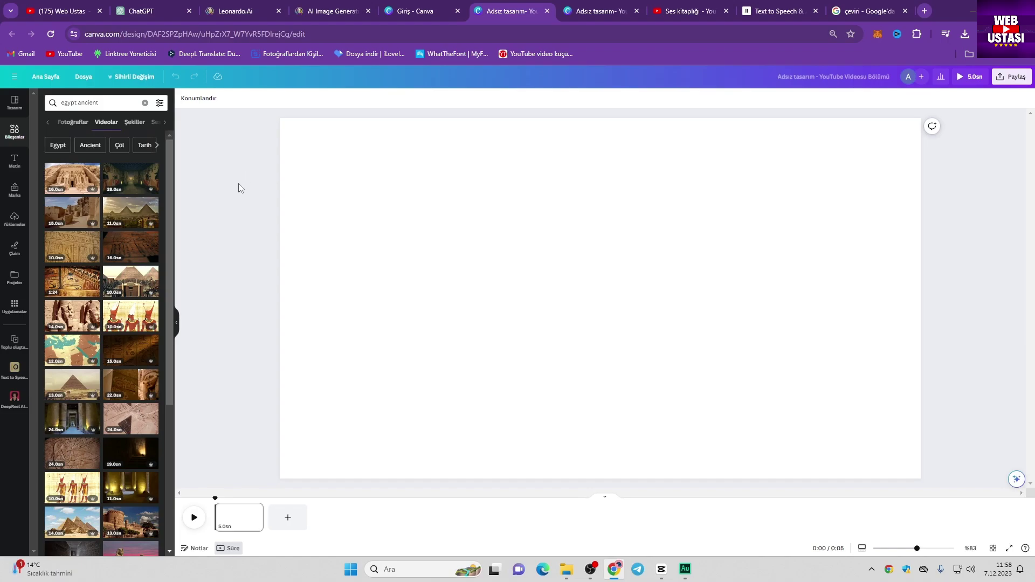
{"action": "scroll", "coordinate": [169, 308], "scroll_direction": "down", "scroll_amount": 4}
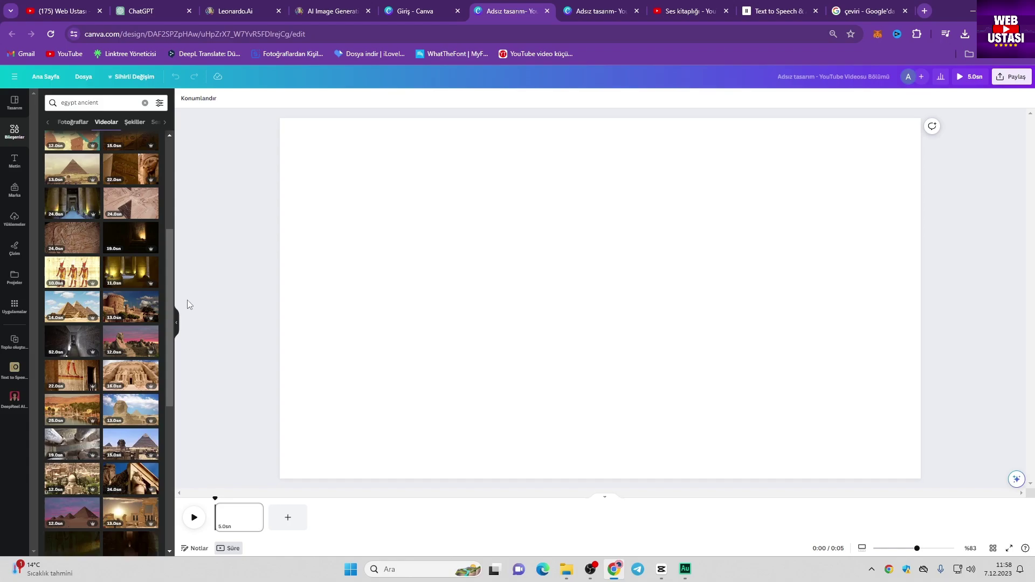
{"action": "scroll", "coordinate": [172, 304], "scroll_direction": "up", "scroll_amount": 4}
{"action": "key", "text": "ctrl+Tab"}
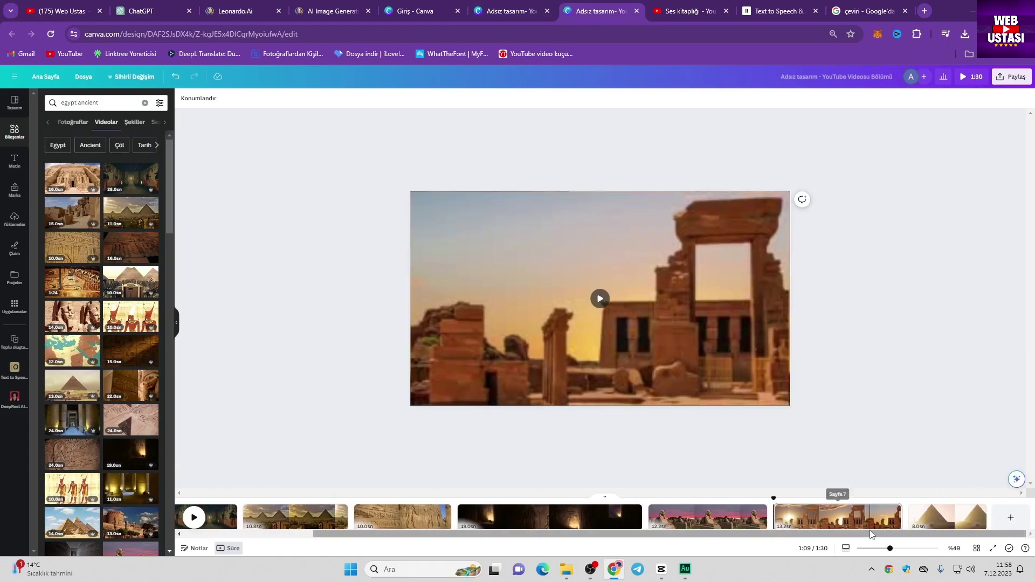
{"action": "scroll", "coordinate": [485, 517], "scroll_direction": "left", "scroll_amount": 3}
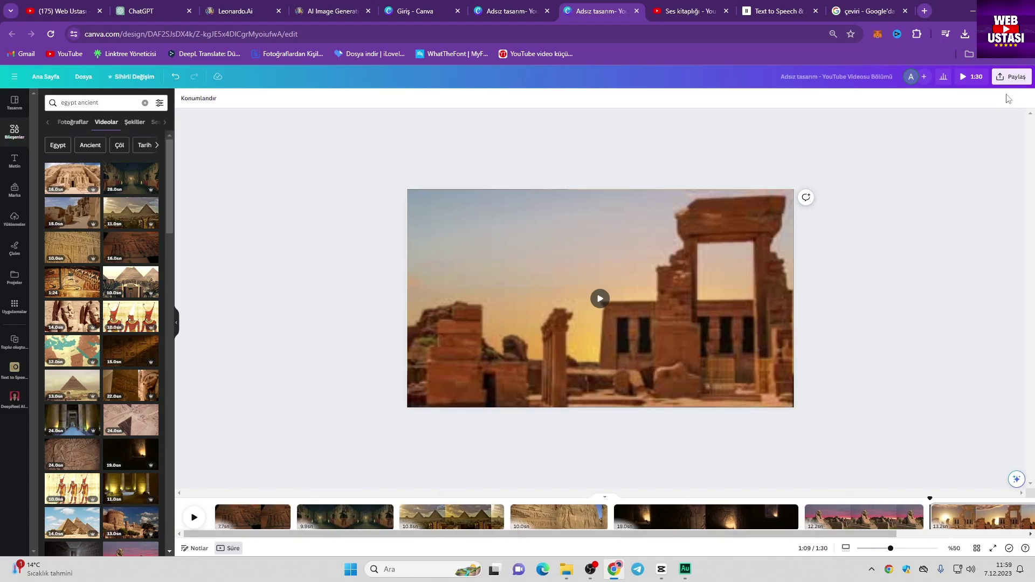
- Set up the download of all 8 pages as MP4 Video in 4K (UHD), with the pages saved as separate files
{"action": "left_click", "coordinate": [1011, 77]}
{"action": "left_click", "coordinate": [910, 279]}
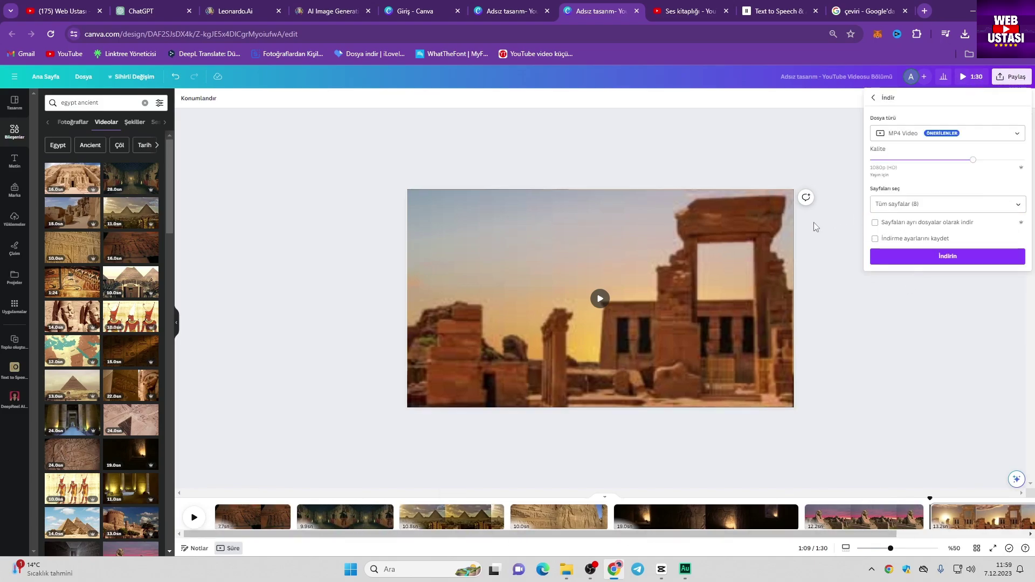
{"action": "left_click", "coordinate": [875, 223]}
{"action": "left_click_drag", "start_coordinate": [973, 161], "coordinate": [1025, 162]}
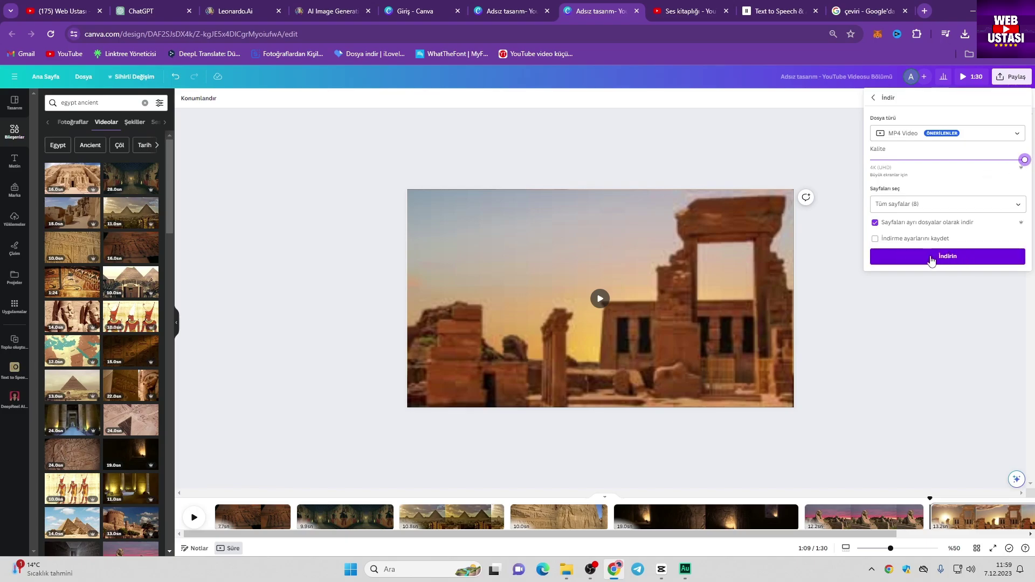
- Import MP4 files 1 to 8 from the downloaded "Adsız tasarım" folder into CapCut and add them all to the timeline
{"action": "left_click", "coordinate": [566, 569]}
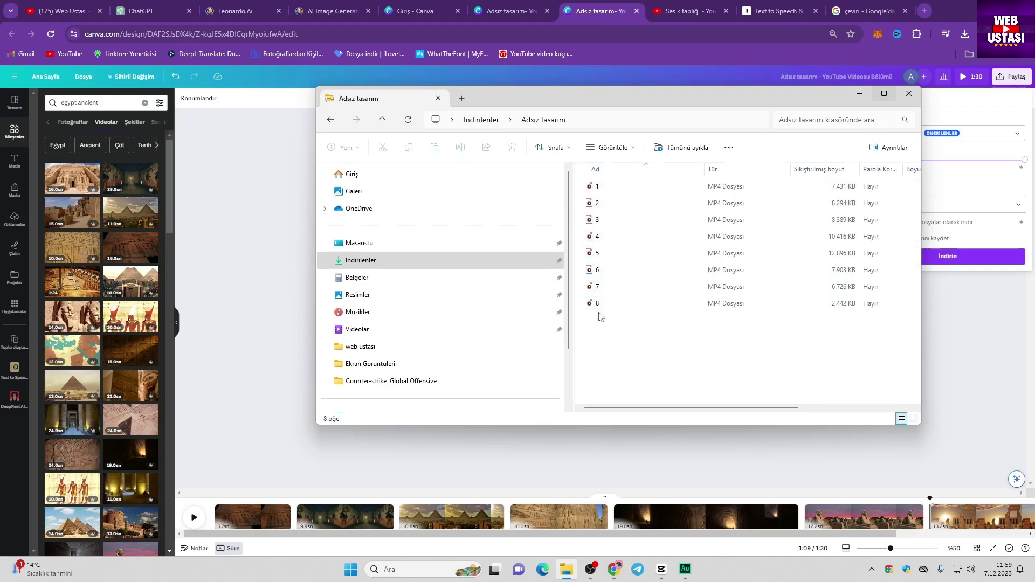
{"action": "key", "text": "ctrl+a"}
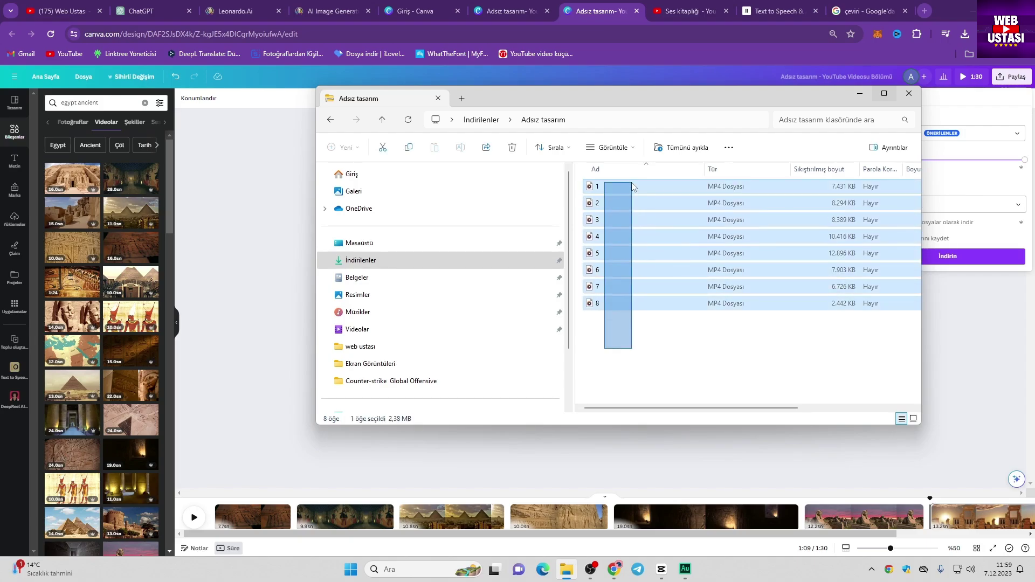
{"action": "left_click_drag", "start_coordinate": [611, 193], "coordinate": [707, 506]}
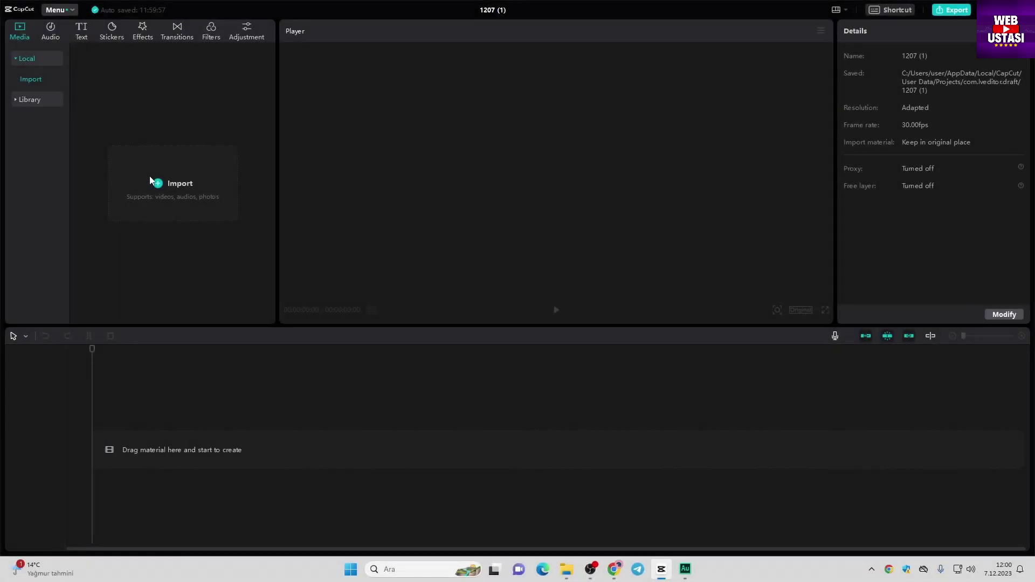
{"action": "left_click_drag", "start_coordinate": [150, 175], "coordinate": [148, 175]}
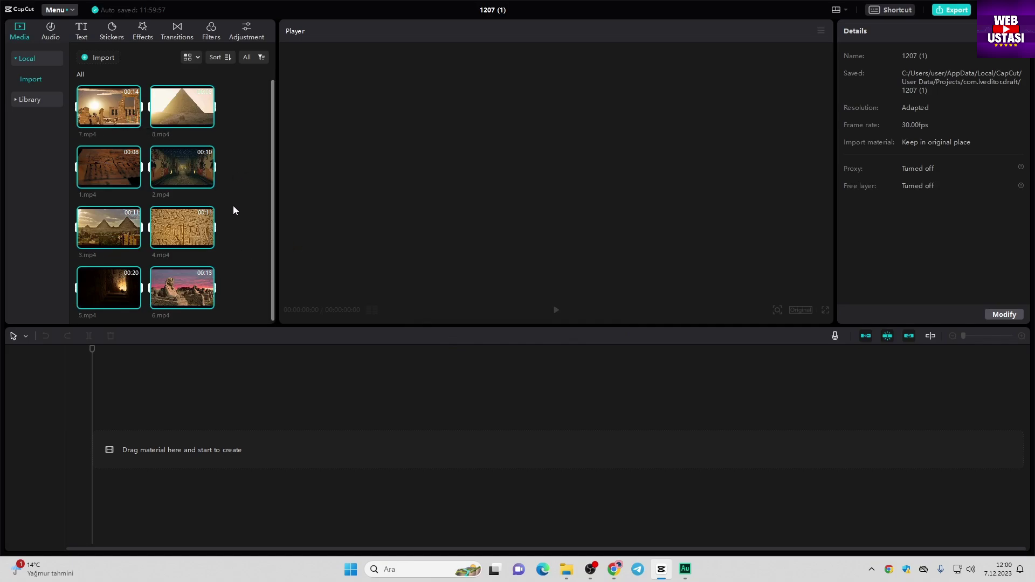
{"action": "left_click", "coordinate": [134, 120]}
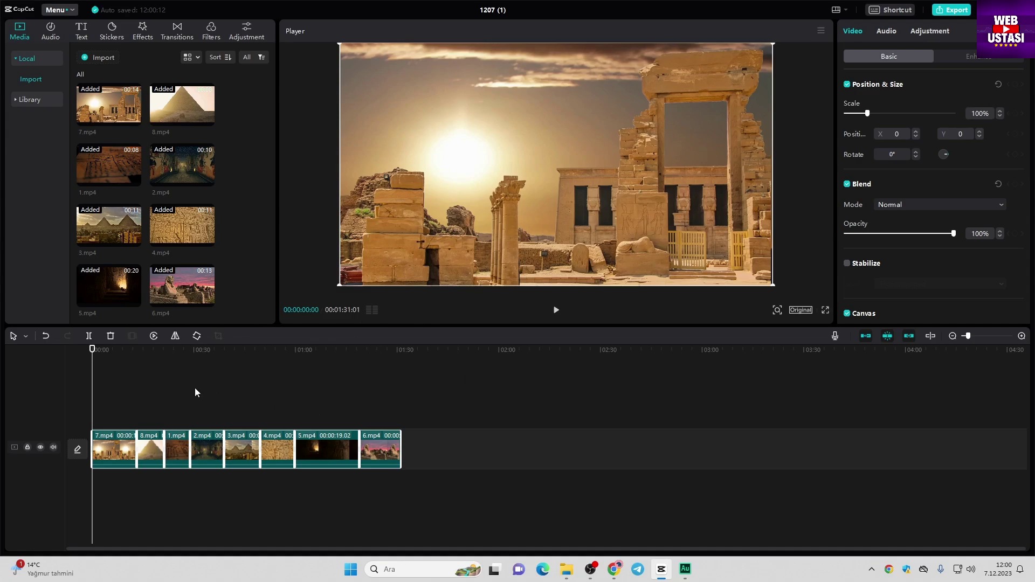
- Switch to Chrome, close the two Canva design tabs and bring up the YouTube Studio tab
{"action": "left_click", "coordinate": [614, 569]}
{"action": "left_click", "coordinate": [580, 10]}
{"action": "left_click", "coordinate": [548, 11]}
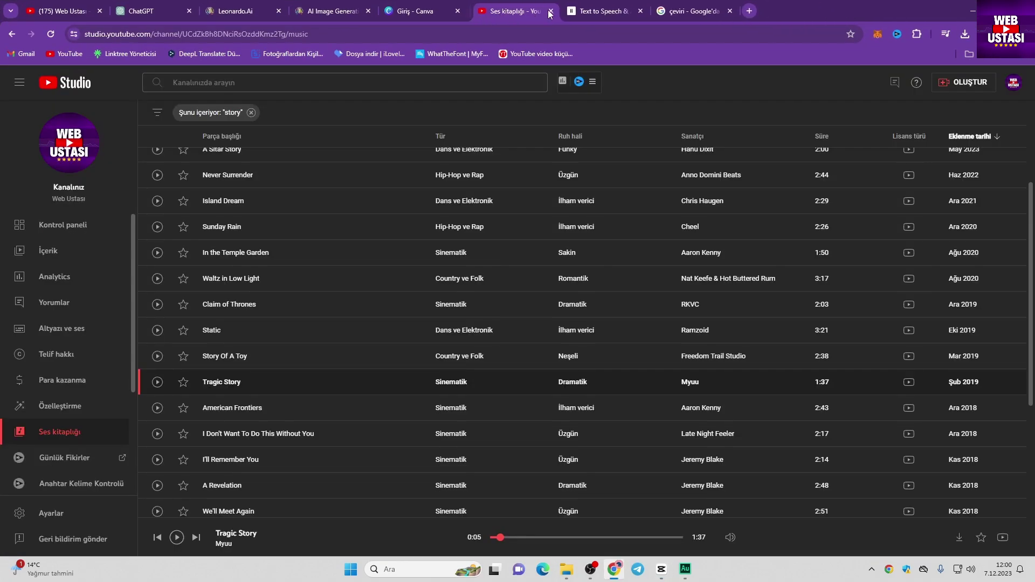
{"action": "left_click", "coordinate": [408, 14]}
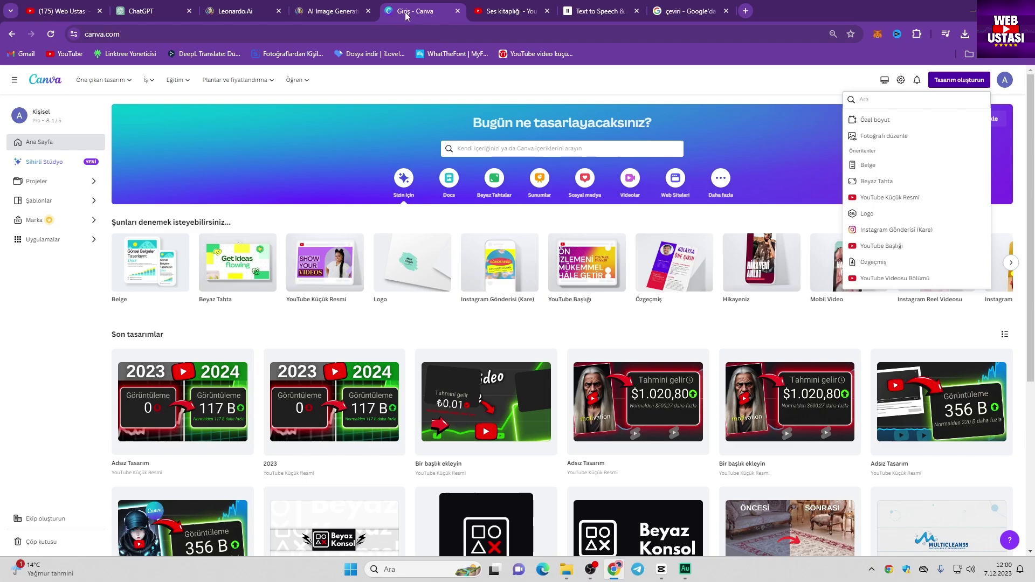
{"action": "left_click", "coordinate": [504, 6]}
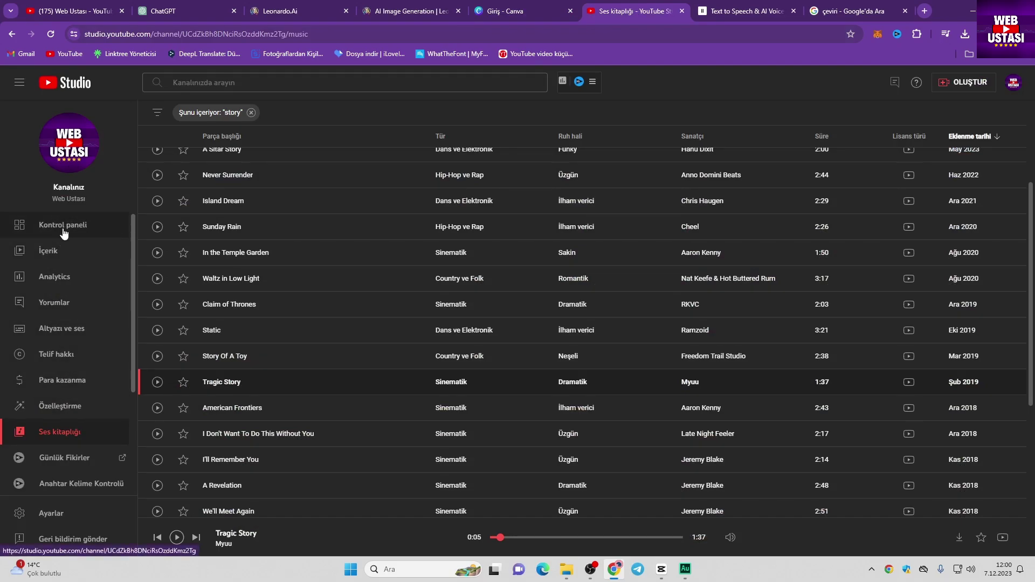
- Go to YouTube, open YouTube Studio for the channel from there and display its audio library (Ses kitaplığı)
{"action": "left_click", "coordinate": [1013, 82]}
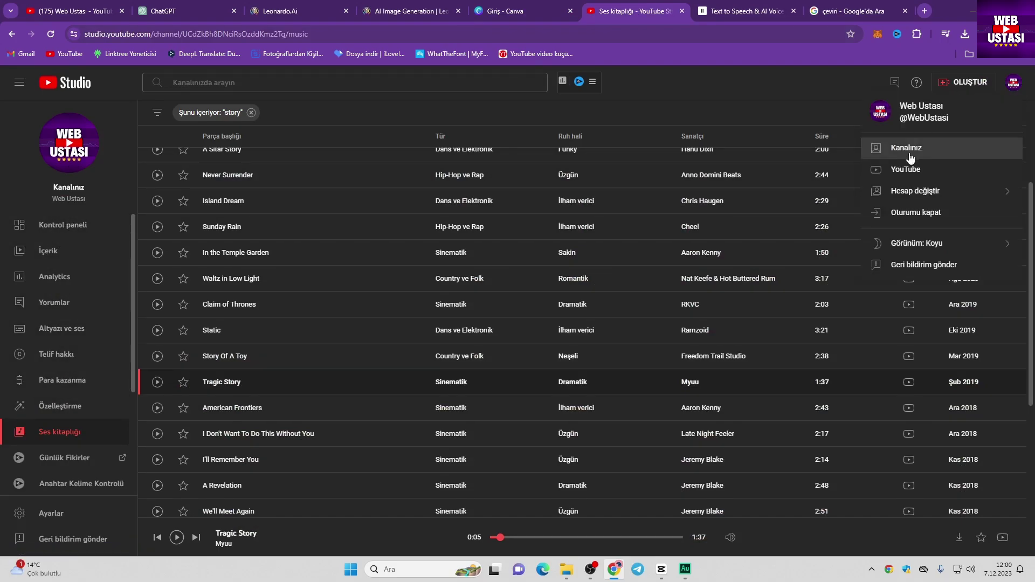
{"action": "left_click", "coordinate": [936, 174]}
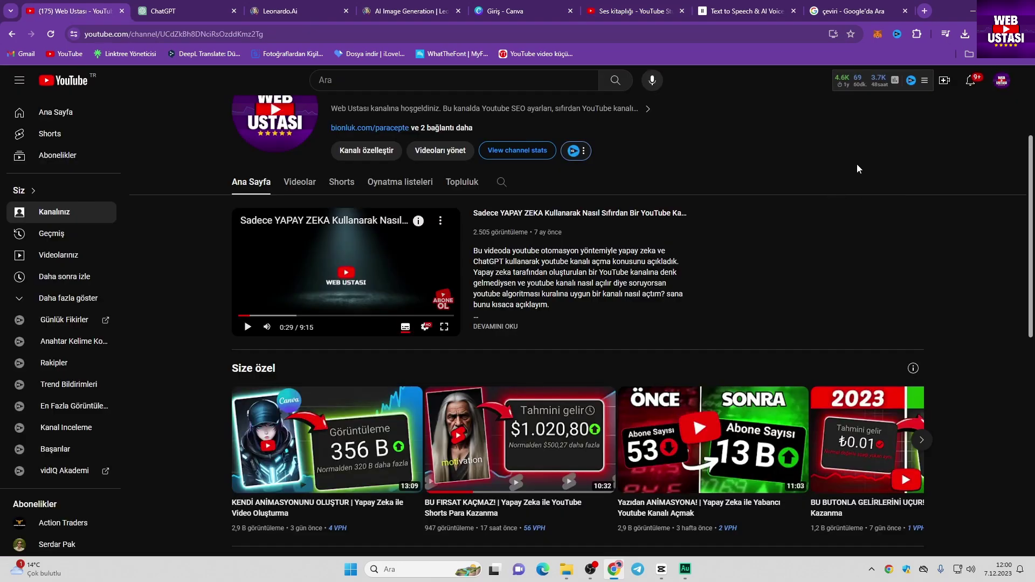
{"action": "left_click", "coordinate": [1002, 80]}
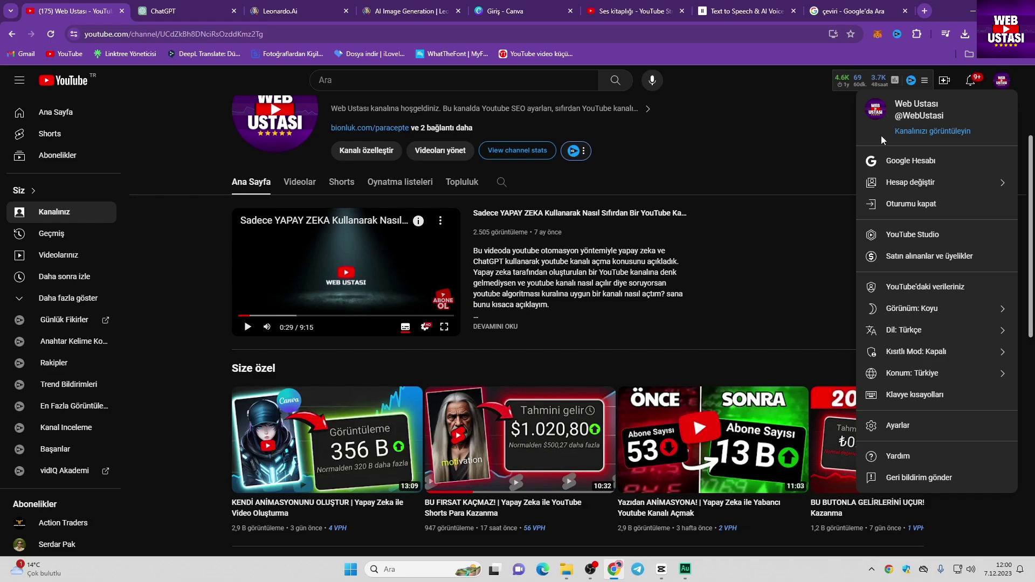
{"action": "left_click", "coordinate": [896, 235]}
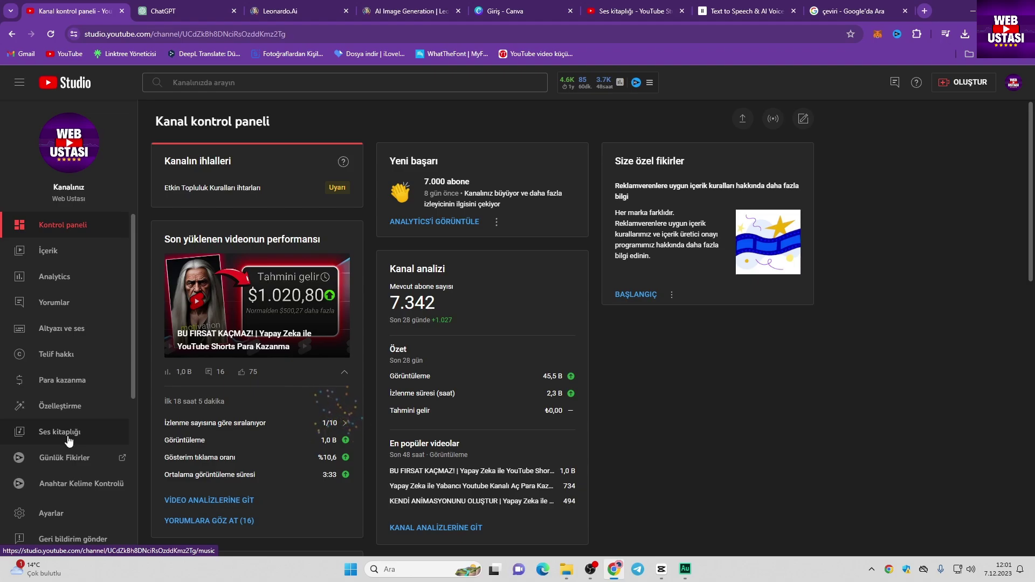
{"action": "left_click", "coordinate": [69, 439]}
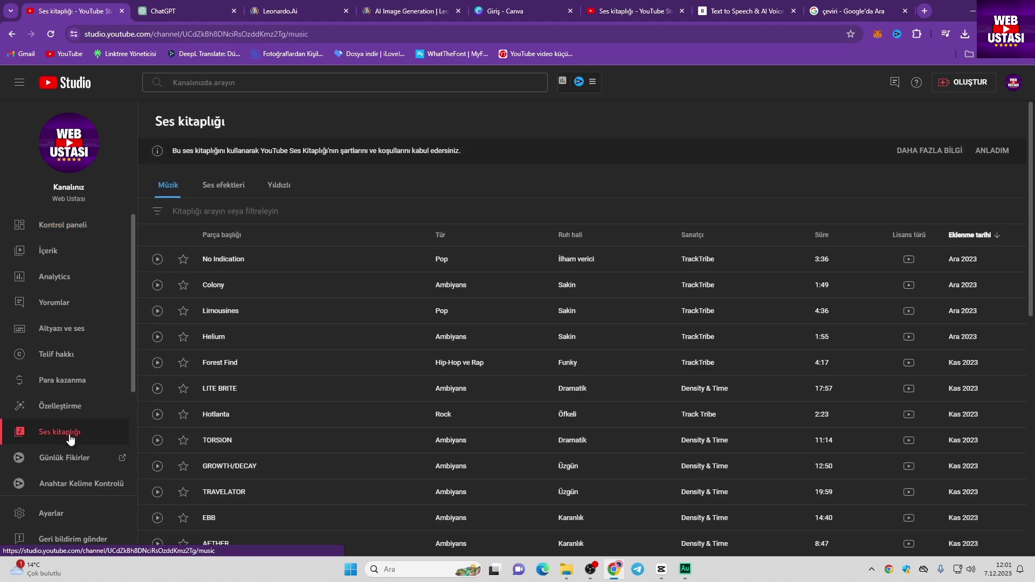
- Return to the other audio library tab and filter its music tracks again by the word "story"
{"action": "key", "text": "ctrl+6"}
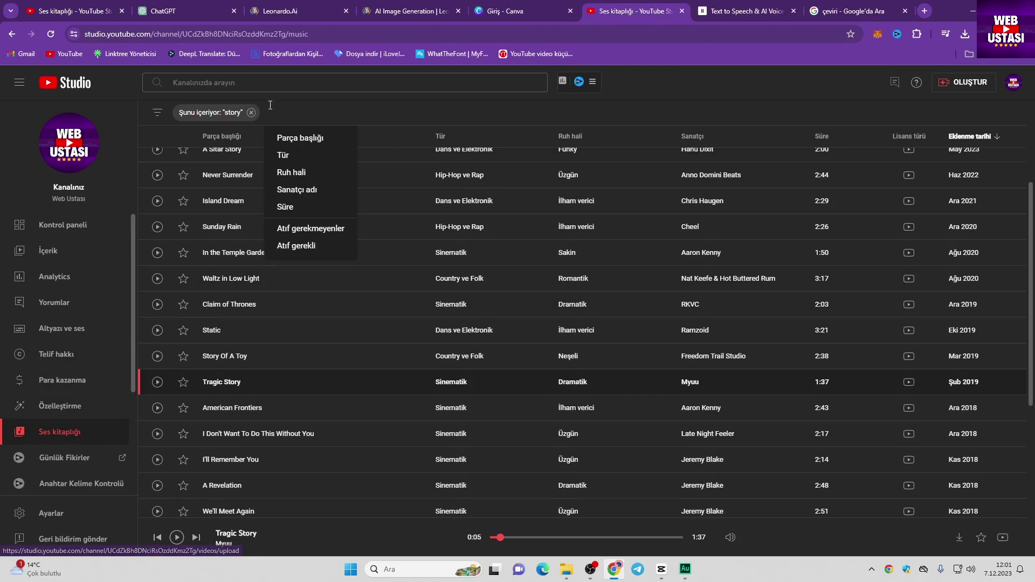
{"action": "left_click", "coordinate": [250, 112]}
{"action": "type", "text": "story"}
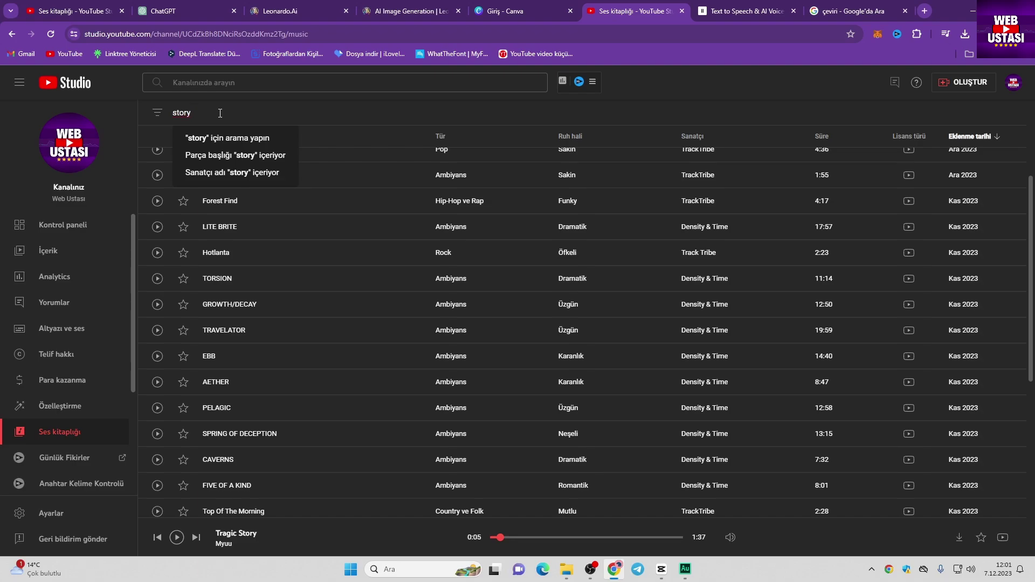
{"action": "key", "text": "Return"}
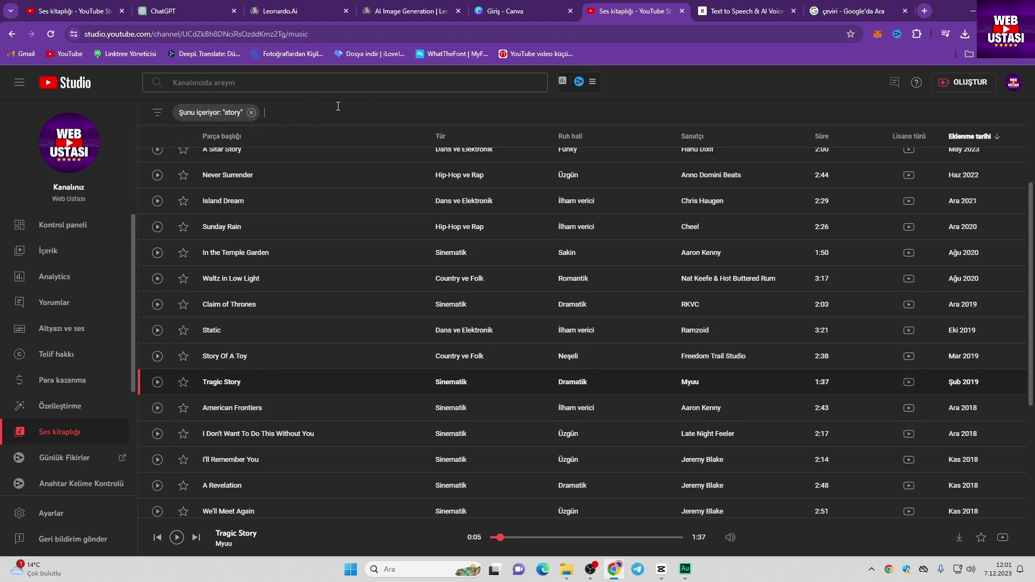
- Look through the filtered tracks and download "Tragic Story" by Myuu
{"action": "scroll", "coordinate": [389, 233], "scroll_direction": "up", "scroll_amount": 3}
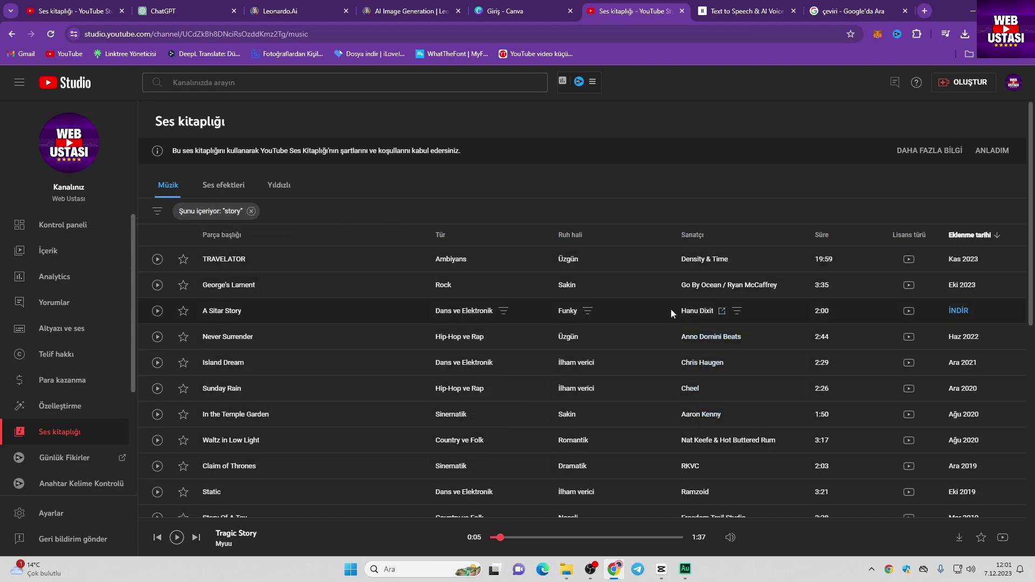
{"action": "scroll", "coordinate": [357, 303], "scroll_direction": "down", "scroll_amount": 5}
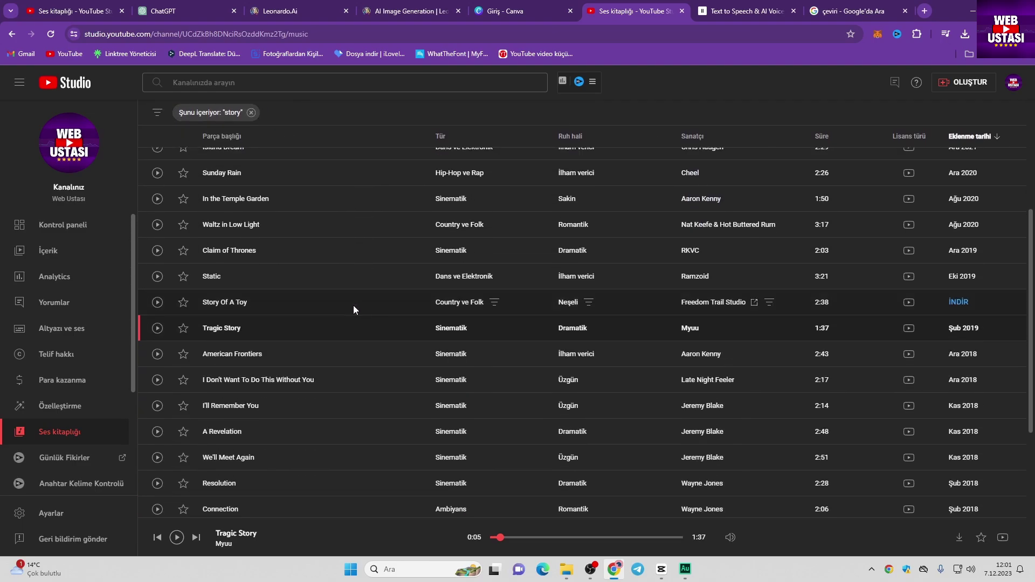
{"action": "scroll", "coordinate": [354, 305], "scroll_direction": "up", "scroll_amount": 5}
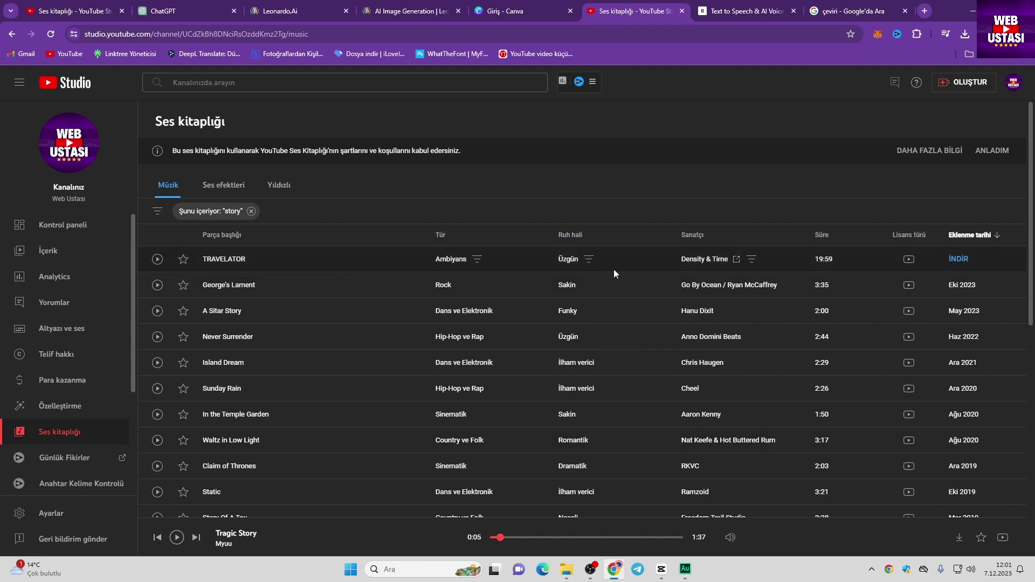
{"action": "scroll", "coordinate": [485, 300], "scroll_direction": "down", "scroll_amount": 2}
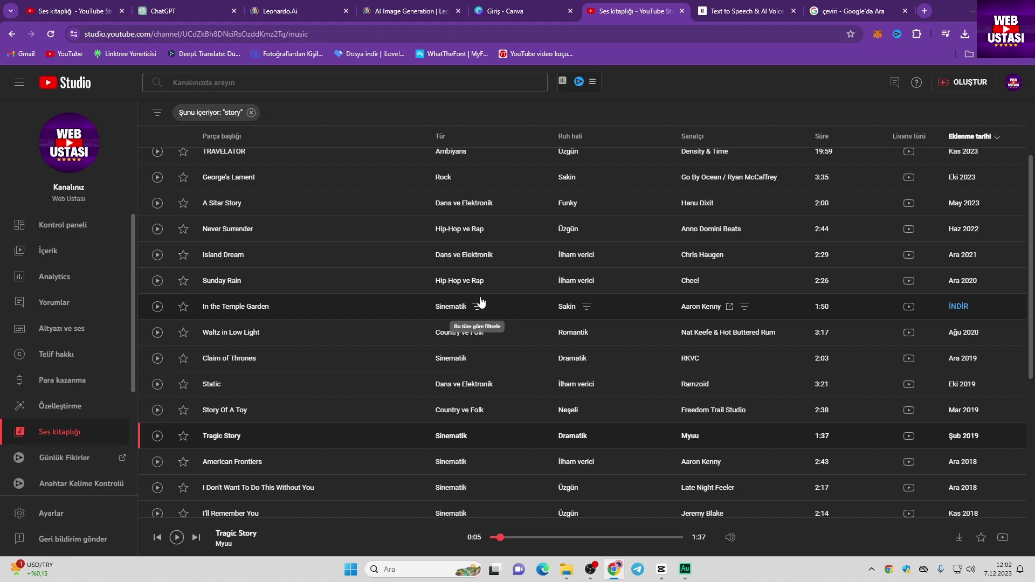
{"action": "scroll", "coordinate": [964, 333], "scroll_direction": "down", "scroll_amount": 2}
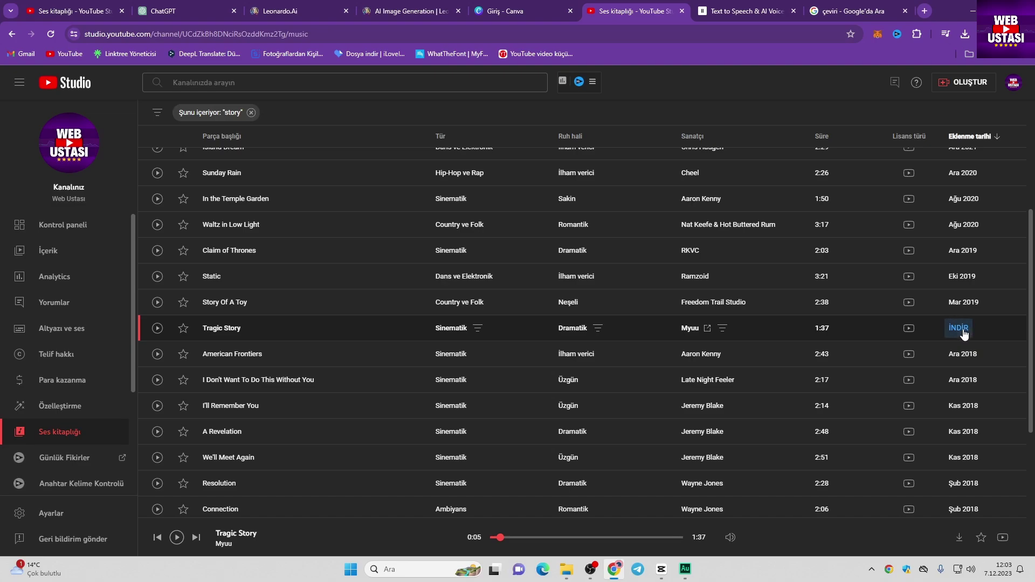
{"action": "left_click", "coordinate": [958, 328]}
- Import the downloaded "Tragic Story" MP3 into the CapCut project and place it on the timeline below the video clips
{"action": "left_click", "coordinate": [964, 33]}
{"action": "left_click_drag", "start_coordinate": [884, 87], "coordinate": [238, 273]}
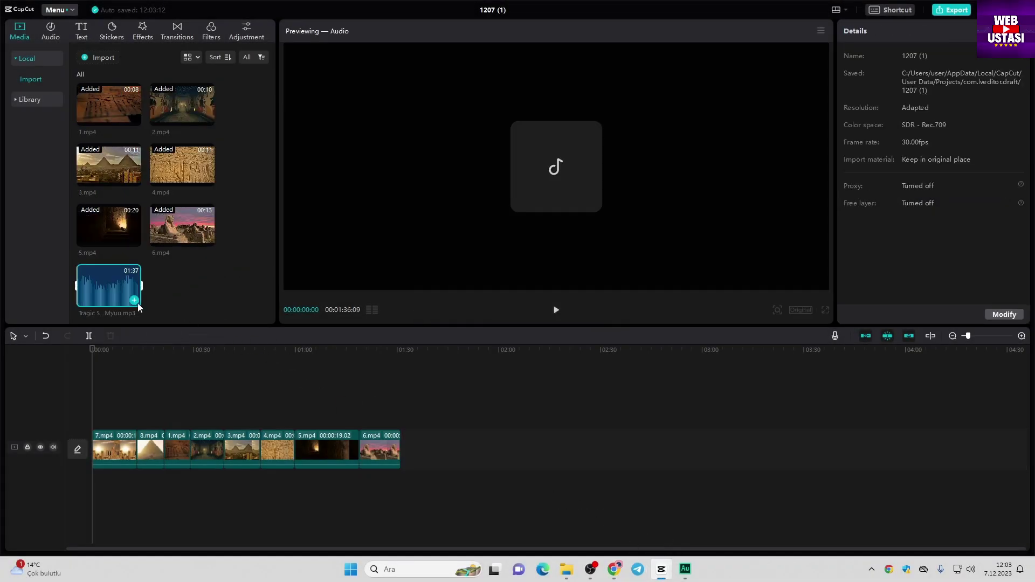
{"action": "left_click_drag", "start_coordinate": [129, 294], "coordinate": [149, 490]}
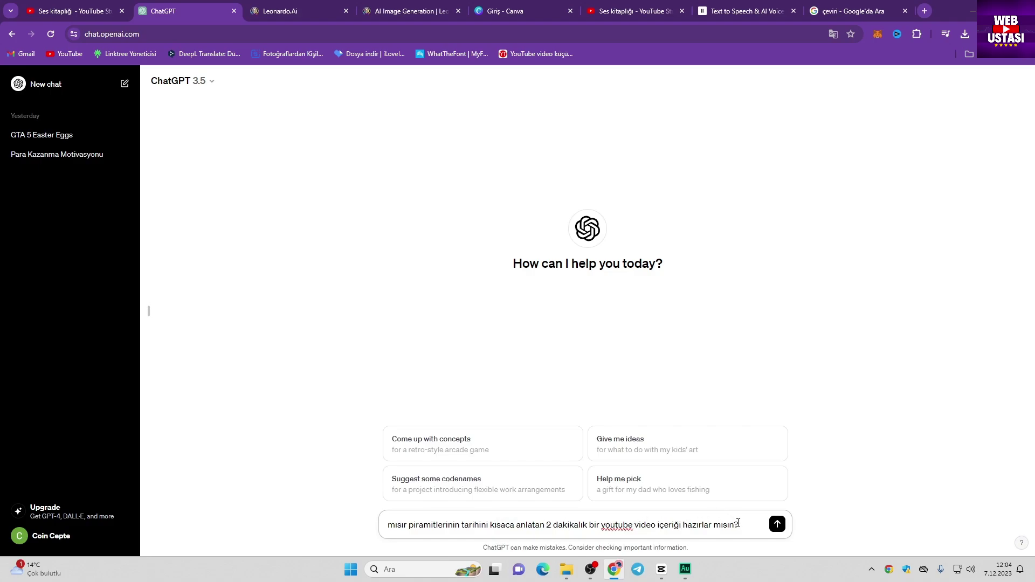
- Send ChatGPT the request for a 2-minute YouTube script on the pyramids' history and copy the reply's paragraph beginning "Mısır piramitleri, Mısır'ın antik krallıklarında"
{"action": "left_click", "coordinate": [777, 524]}
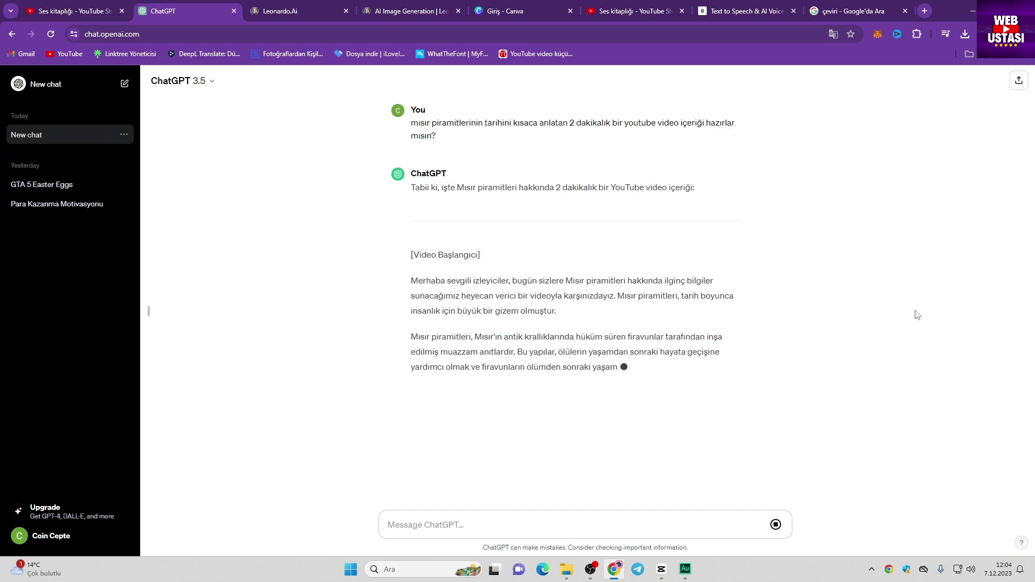
{"action": "left_click_drag", "start_coordinate": [410, 336], "coordinate": [568, 317]}
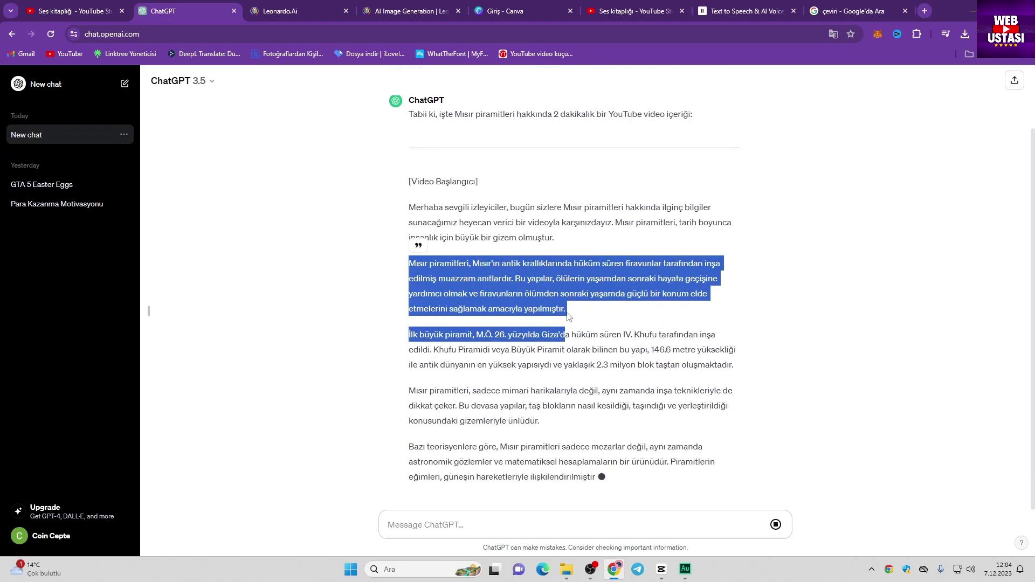
{"action": "left_click_drag", "start_coordinate": [409, 325], "coordinate": [566, 371]}
{"action": "key", "text": "ctrl+c"}
{"action": "scroll", "coordinate": [454, 518], "scroll_direction": "down", "scroll_amount": 5}
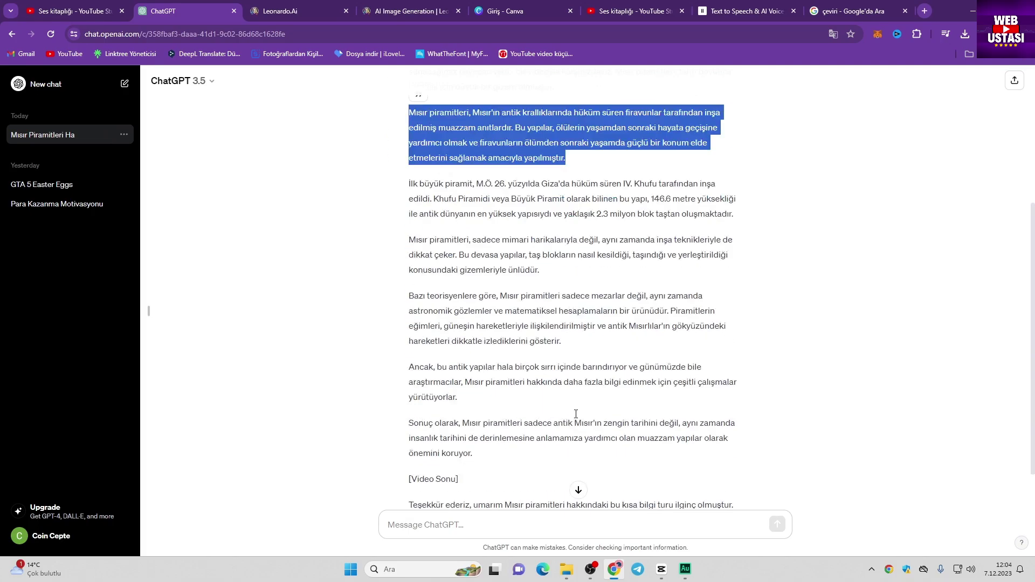
- Ask ChatGPT to translate the copied pyramid paragraph with "bu cümleleri ingilizceye çevirir misin?" and copy its English translation
{"action": "left_click", "coordinate": [454, 518]}
{"action": "key", "text": "ctrl+v"}
{"action": "type", "text": "bu cümleleri ingilizceye çevirir"}
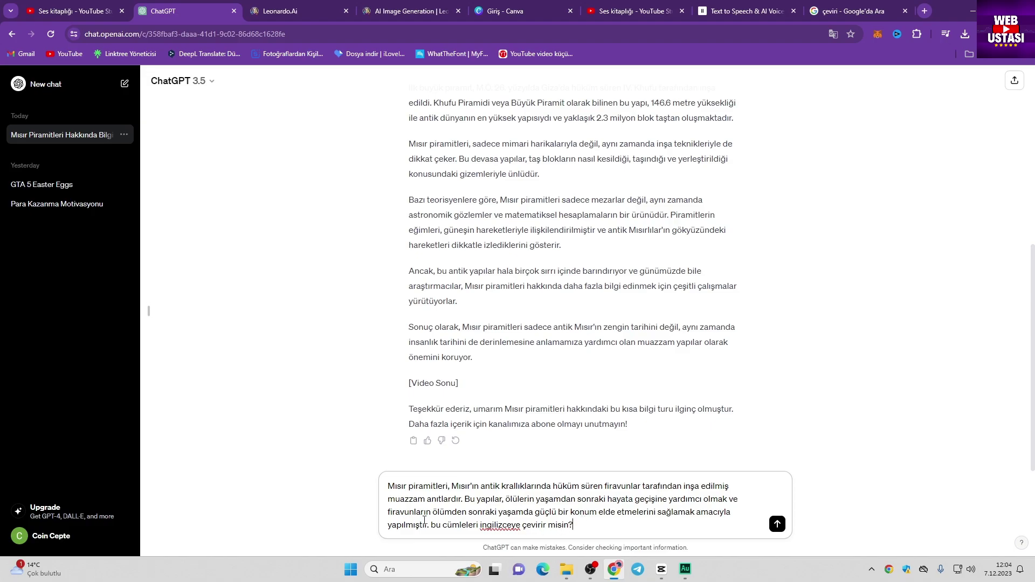
{"action": "key", "text": "Return"}
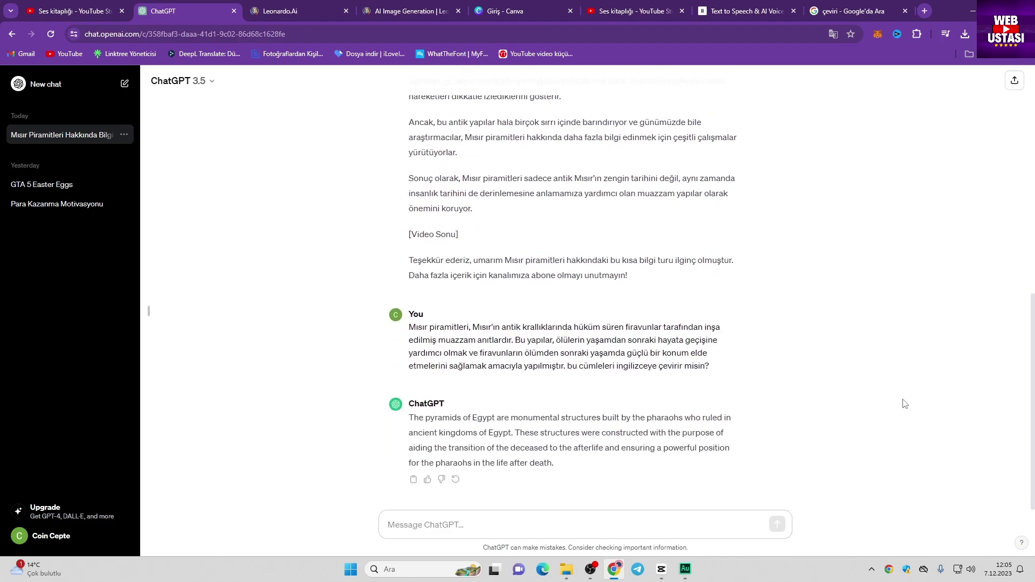
{"action": "left_click_drag", "start_coordinate": [408, 417], "coordinate": [558, 463]}
{"action": "key", "text": "ctrl+c"}
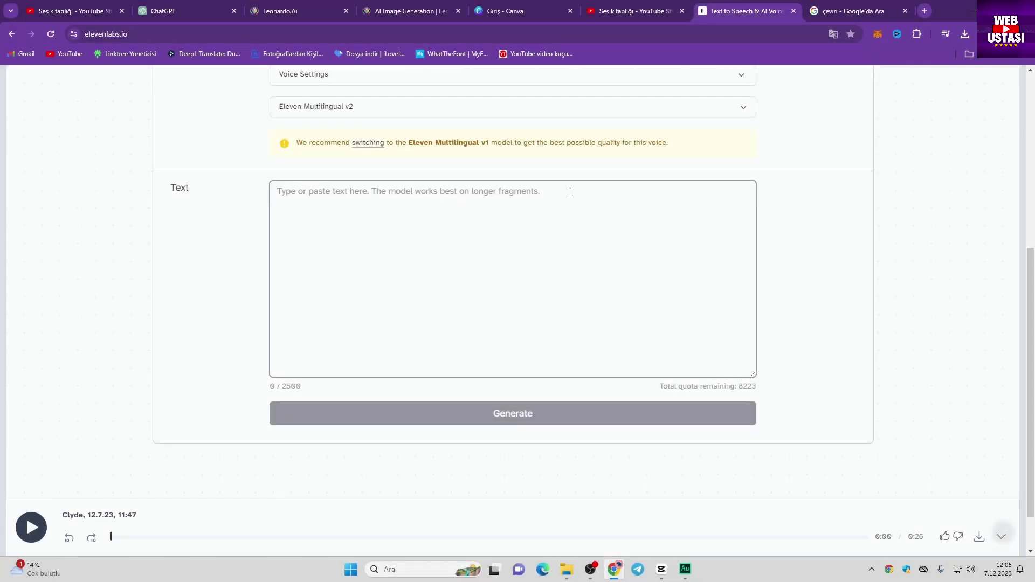
- In ElevenLabs, paste the English paragraph as the speech text, generate it with the Clyde voice and download the audio
{"action": "scroll", "coordinate": [539, 216], "scroll_direction": "up", "scroll_amount": 6}
{"action": "scroll", "coordinate": [478, 268], "scroll_direction": "down", "scroll_amount": 3}
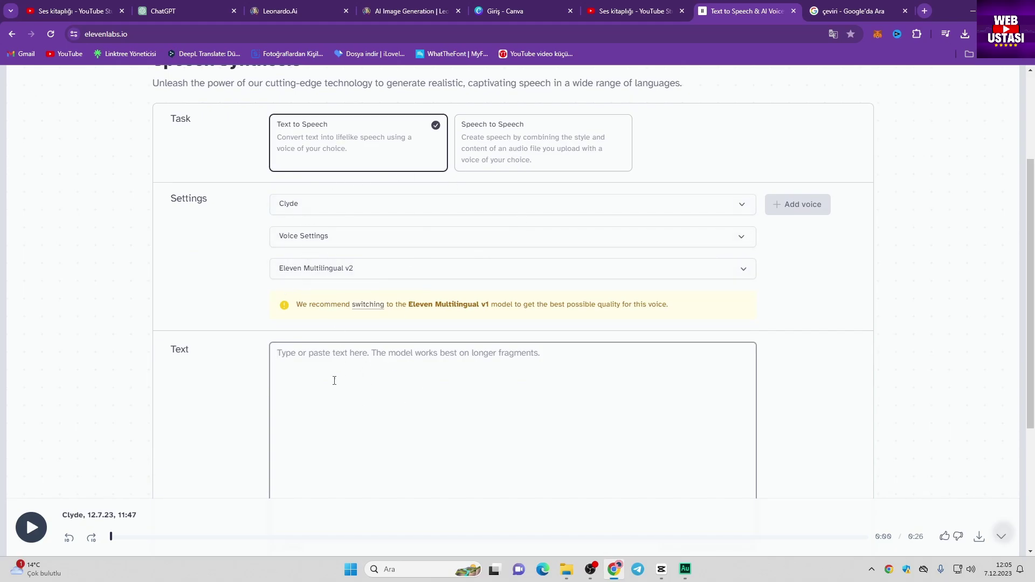
{"action": "key", "text": "ctrl+v"}
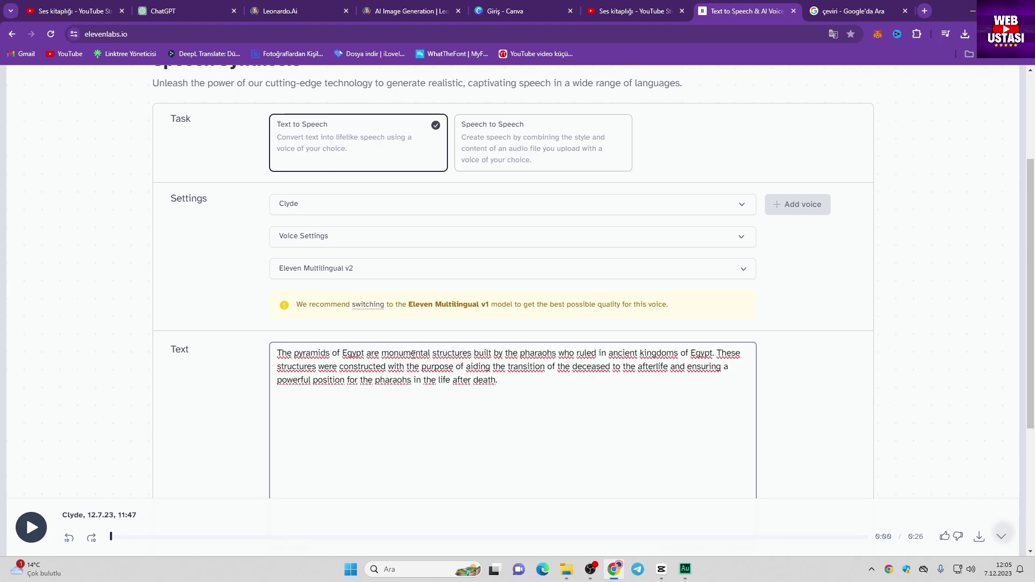
{"action": "scroll", "coordinate": [448, 359], "scroll_direction": "down", "scroll_amount": 4}
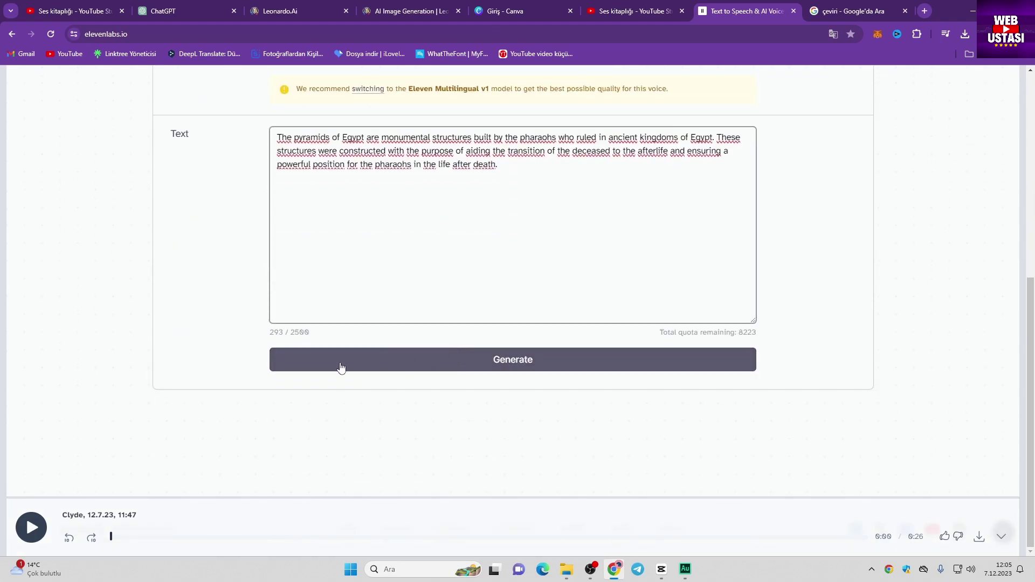
{"action": "left_click", "coordinate": [478, 365]}
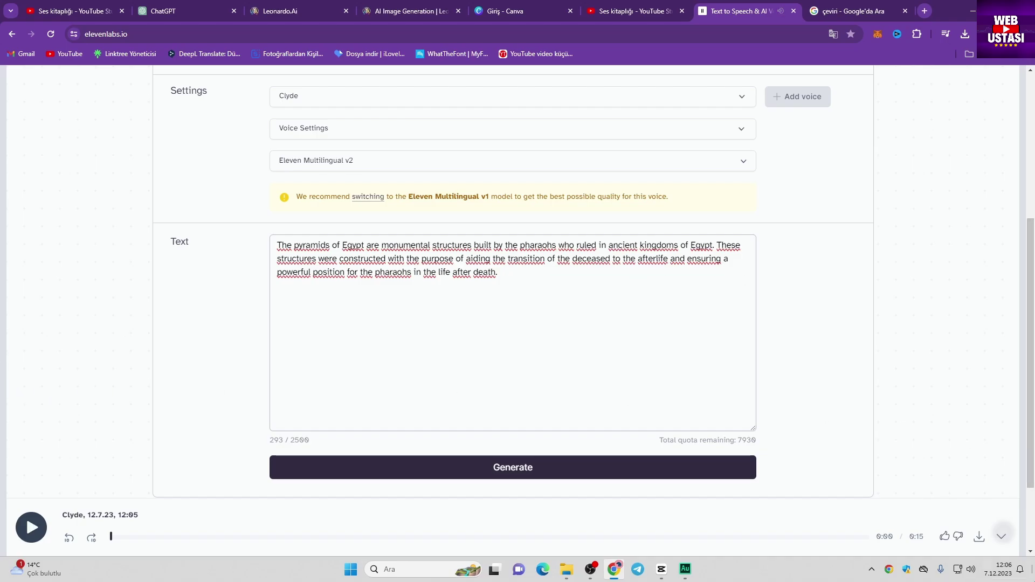
{"action": "left_click", "coordinate": [980, 538]}
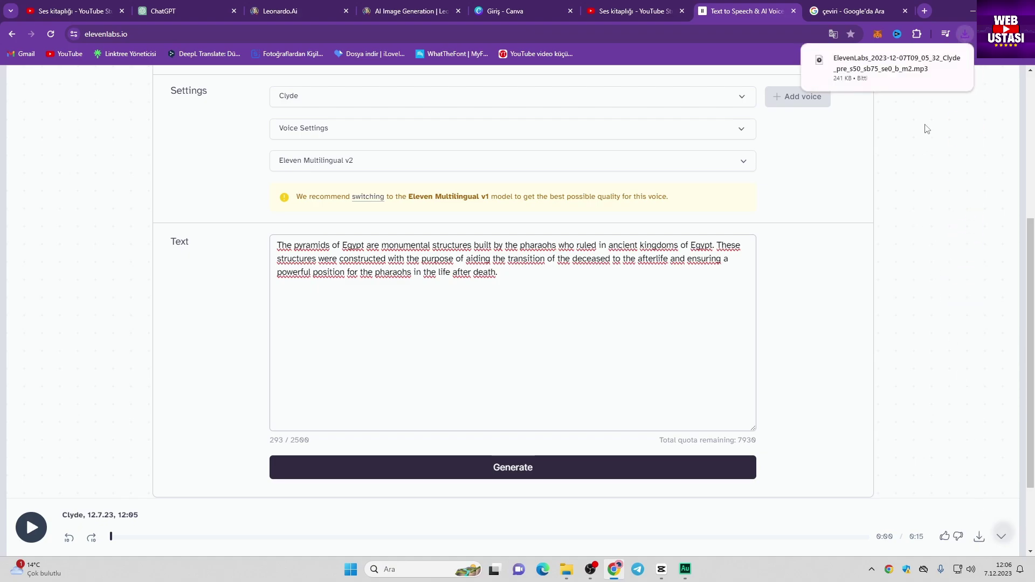
- Place the downloaded ElevenLabs MP3 at the start of the CapCut timeline, below the music track
{"action": "left_click_drag", "start_coordinate": [863, 60], "coordinate": [154, 508]}
{"action": "left_click_drag", "start_coordinate": [139, 512], "coordinate": [137, 512]}
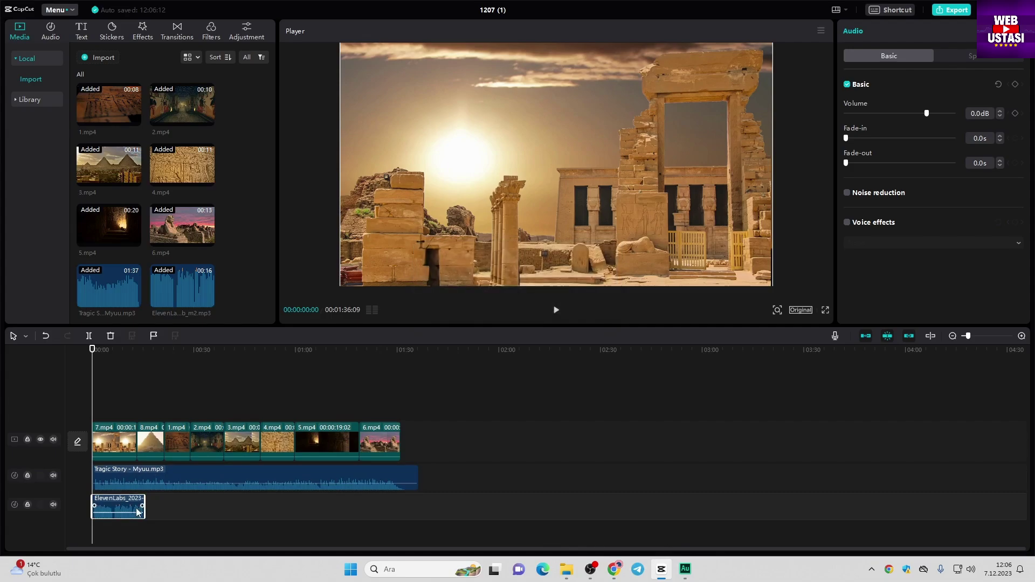
{"action": "left_click", "coordinate": [1022, 336]}
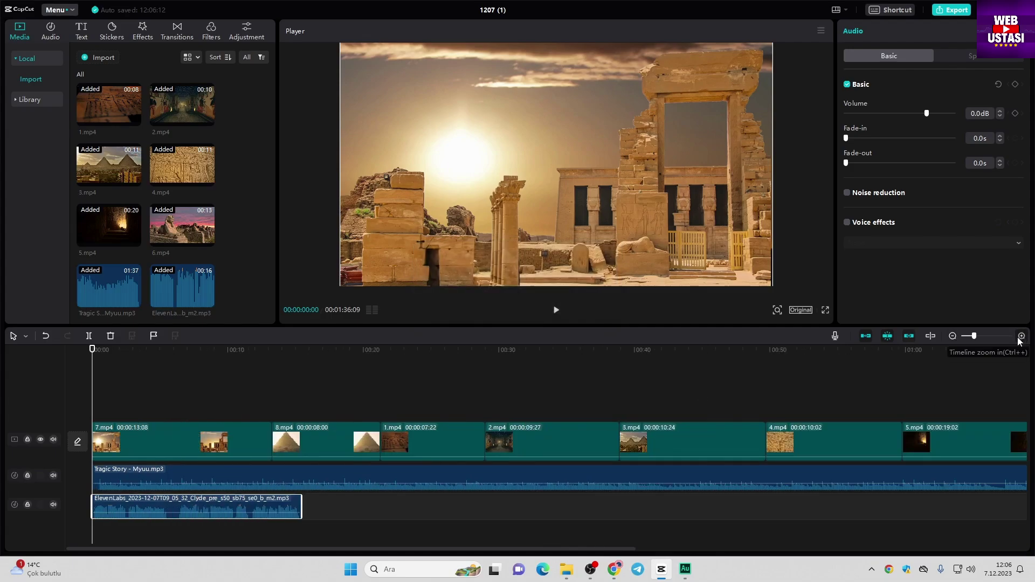
- Back in ChatGPT, request an English translation of the paragraphs beginning "Mısır piramitleri" and "İlk büyük piramit" with "bu cümleleri ingilizceye çevirir misin?"
{"action": "key", "text": "alt+Tab"}
{"action": "scroll", "coordinate": [459, 208], "scroll_direction": "up", "scroll_amount": 5}
{"action": "scroll", "coordinate": [458, 208], "scroll_direction": "up", "scroll_amount": 4}
{"action": "left_click_drag", "start_coordinate": [409, 245], "coordinate": [734, 346]}
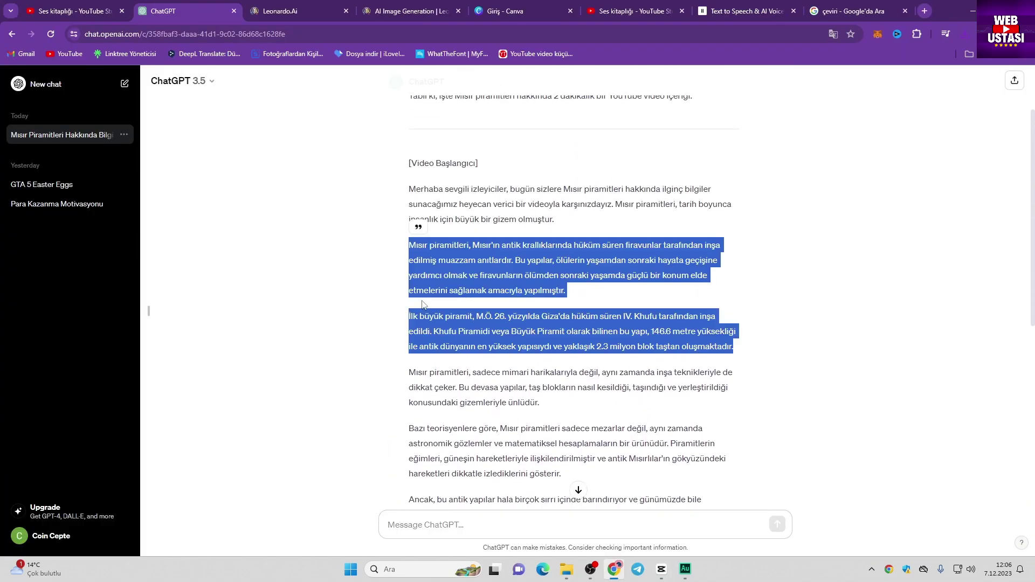
{"action": "right_click", "coordinate": [524, 278]}
{"action": "left_click", "coordinate": [544, 285]}
{"action": "left_click", "coordinate": [571, 525]}
{"action": "type", "text": "Mısır piramitleri, Mısır'ın antik krallıklarında hüküm süren firavunlar tarafından inşa edilmiş muazzam anıtlardır. Bu yapılar, ölülerin yaşamdan sonraki hayata geçişine yardımcı olmak ve firavunların ölümden sonraki yaşamda güçlü bir konum elde etmelerini sağlamak amacıyla yapılmıştır.  İlk büyük piramit, M.Ö. 26. yüzyılda Giza'da hüküm süren IV. Khufu tarafından inşa edildi. Khufu Piramidi veya Büyük Piramit olarak bilinen bu yapı, 146.6 metre yüksekliği ile antik dünyanın en yüksek yapısıydı ve yaklaşık 2.3 milyon blok taştan oluşmaktadır."}
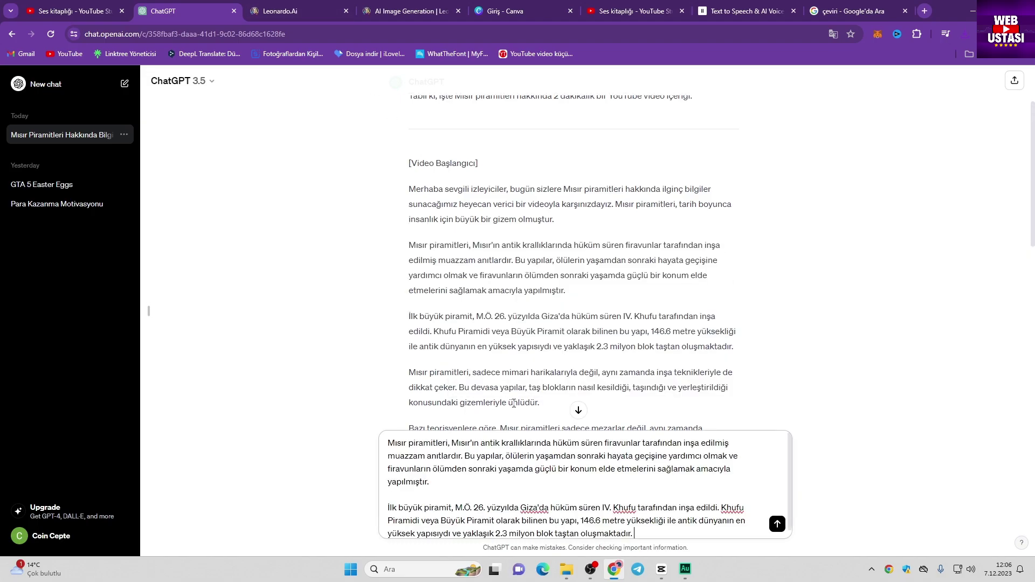
{"action": "scroll", "coordinate": [514, 403], "scroll_direction": "down", "scroll_amount": 5}
{"action": "key", "text": "shift+Return"}
{"action": "type", "text": "bu cümleleri ingilizceye çevirir misin?"}
{"action": "key", "text": "Return"}
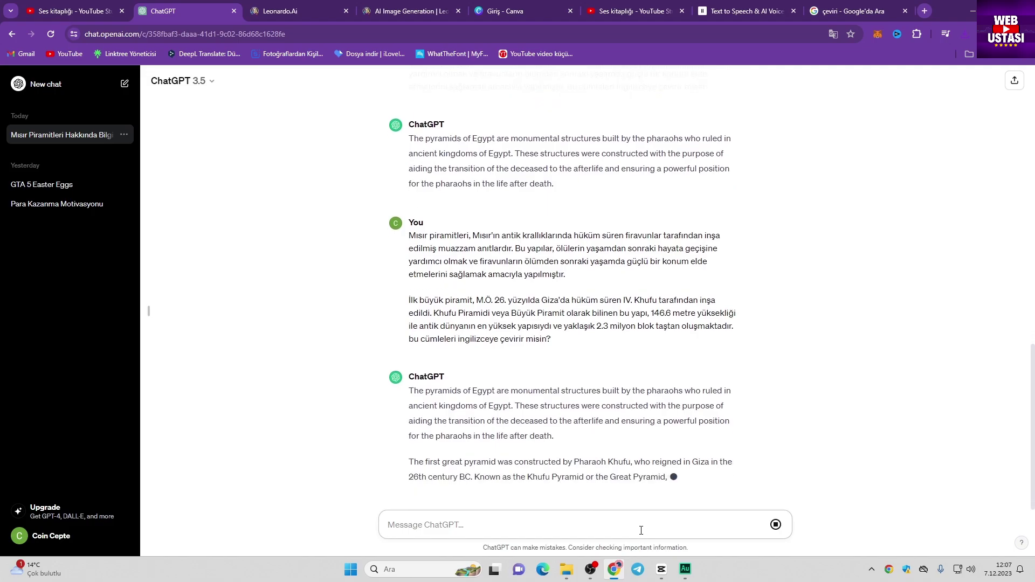
- Copy ChatGPT's two-paragraph English translation and replace the whole ElevenLabs speech text with it
{"action": "left_click_drag", "start_coordinate": [408, 345], "coordinate": [567, 464]}
{"action": "key", "text": "ctrl+c"}
{"action": "right_click", "coordinate": [521, 305]}
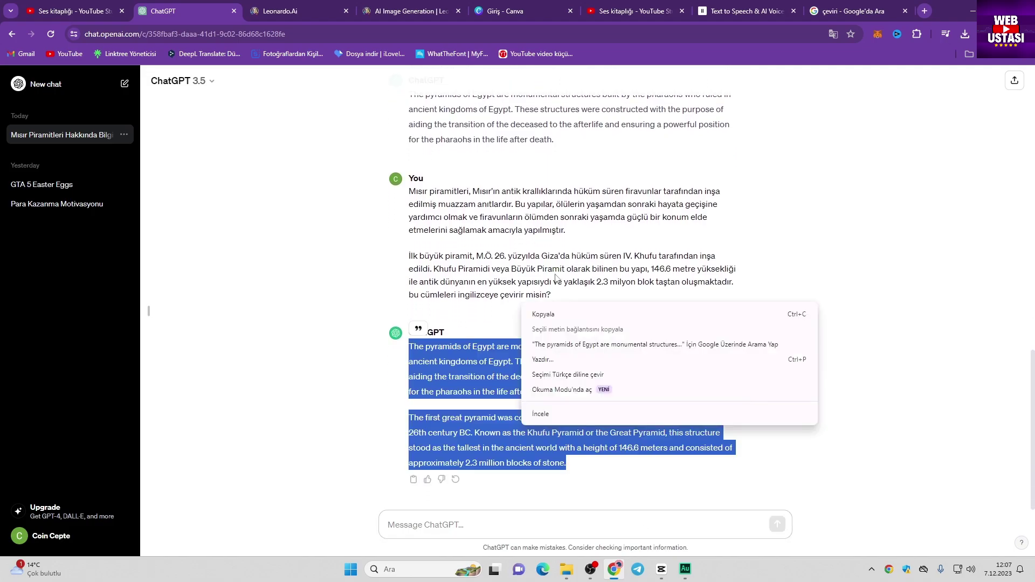
{"action": "left_click", "coordinate": [550, 316]}
{"action": "left_click", "coordinate": [751, 5]}
{"action": "scroll", "coordinate": [554, 274], "scroll_direction": "down", "scroll_amount": 6}
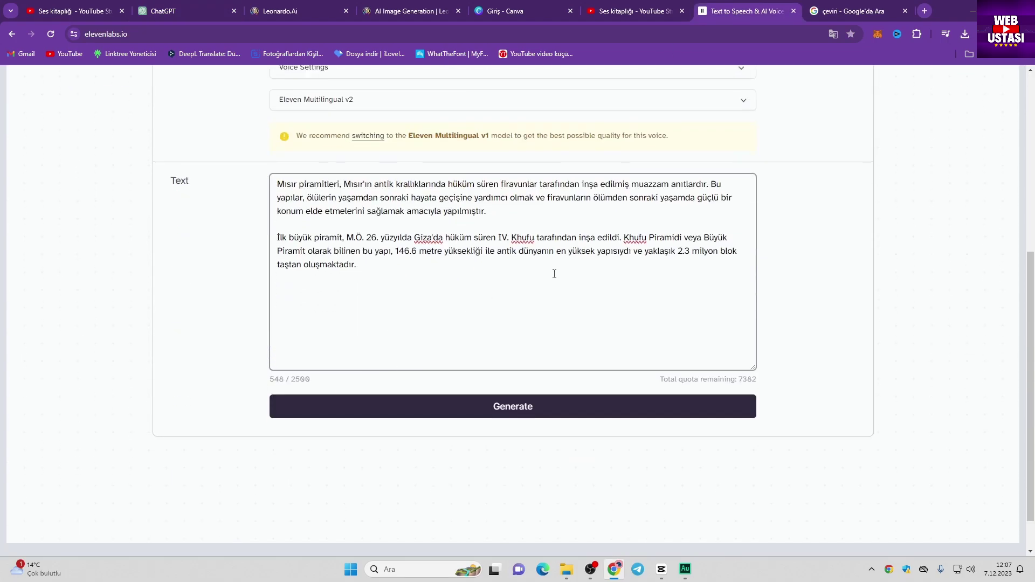
{"action": "key", "text": "ctrl+a"}
{"action": "key", "text": "BackSpace"}
{"action": "key", "text": "ctrl+v"}
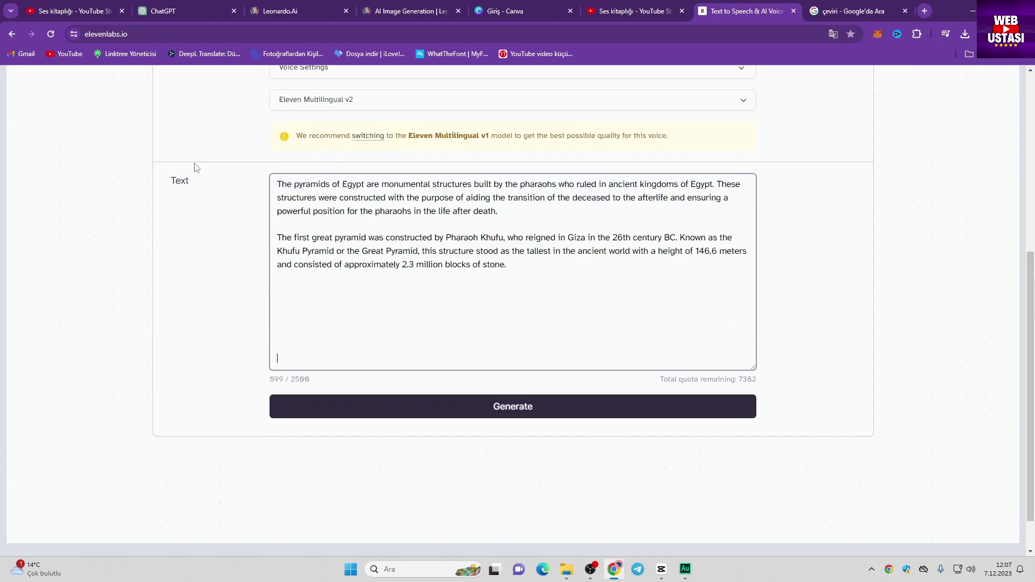
- Generate the two-paragraph speech with the Clyde voice and download the resulting MP3
{"action": "scroll", "coordinate": [522, 289], "scroll_direction": "up", "scroll_amount": 4}
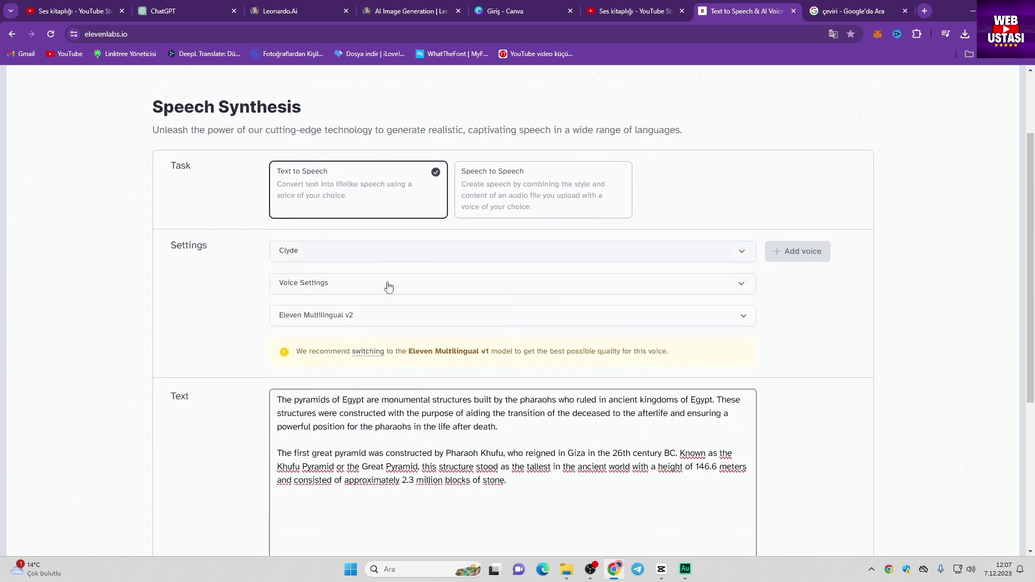
{"action": "scroll", "coordinate": [388, 286], "scroll_direction": "down", "scroll_amount": 4}
{"action": "left_click", "coordinate": [499, 403]}
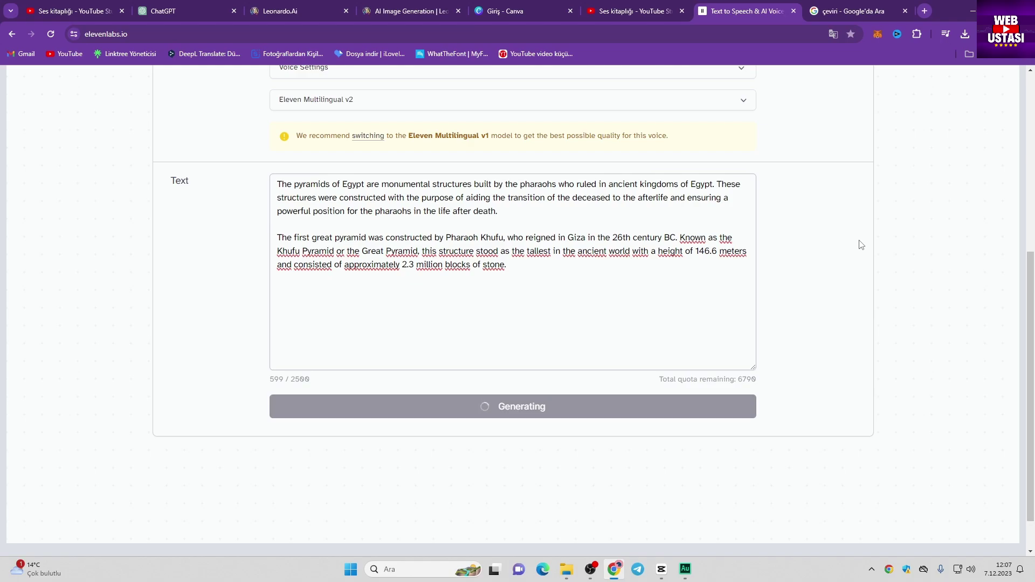
{"action": "left_click", "coordinate": [978, 536]}
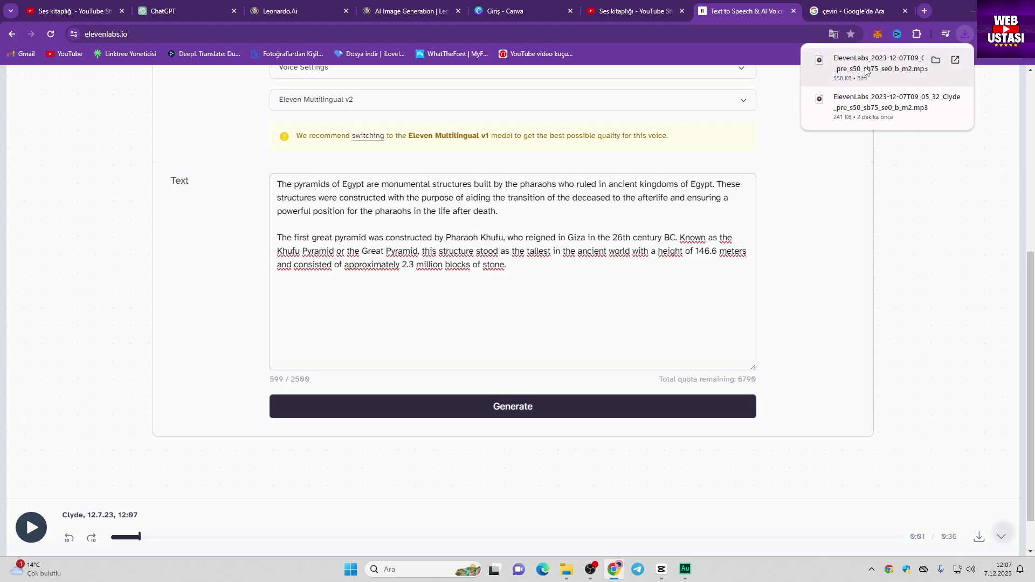
- Place the new narration MP3 below the music on the CapCut timeline and lower the "Tragic Story" volume to -32.0 dB
{"action": "left_click_drag", "start_coordinate": [866, 72], "coordinate": [206, 516]}
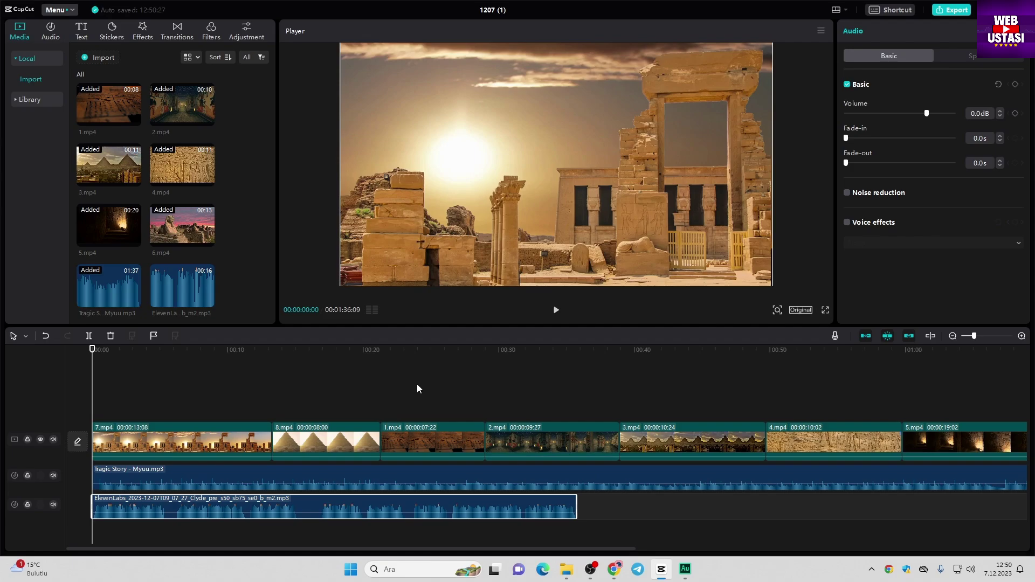
{"action": "left_click", "coordinate": [421, 477]}
{"action": "left_click_drag", "start_coordinate": [926, 113], "coordinate": [883, 114]}
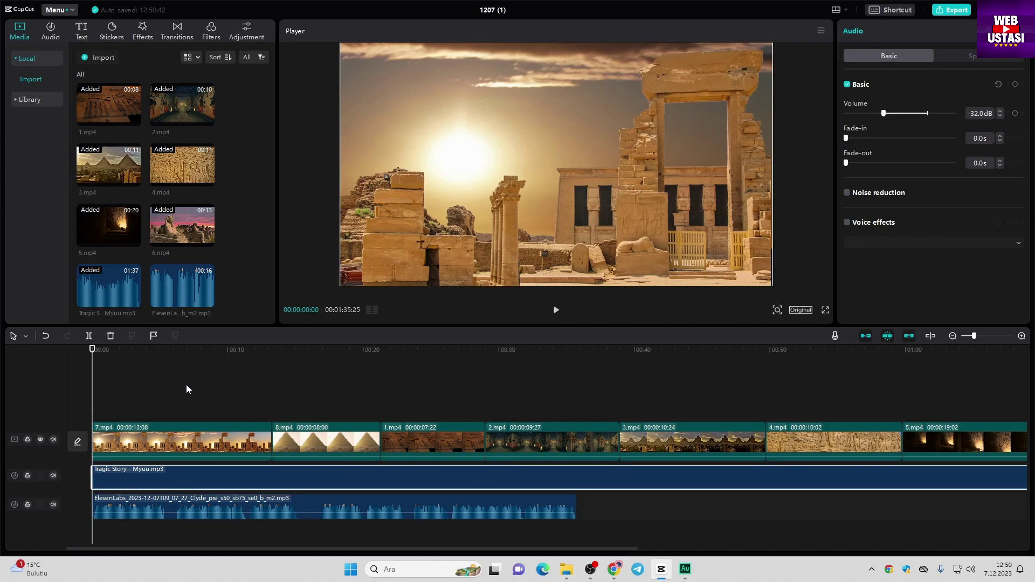
- Trim the first two video clips, giving 7.mp4 a duration of 00:00:06:12 and 8.mp4 a duration of 00:00:05:02
{"action": "left_click_drag", "start_coordinate": [271, 442], "coordinate": [163, 448]}
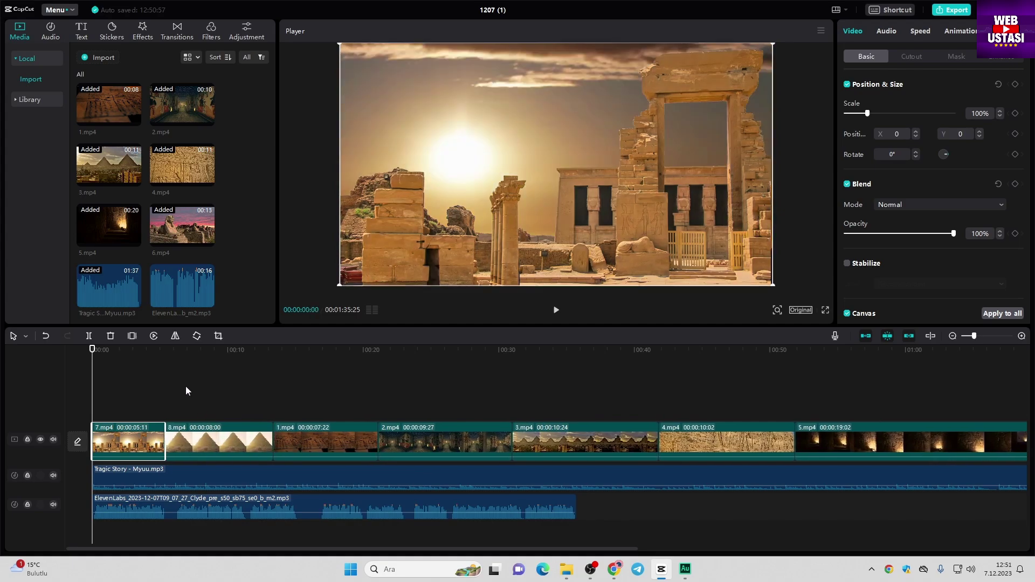
{"action": "left_click", "coordinate": [170, 442]}
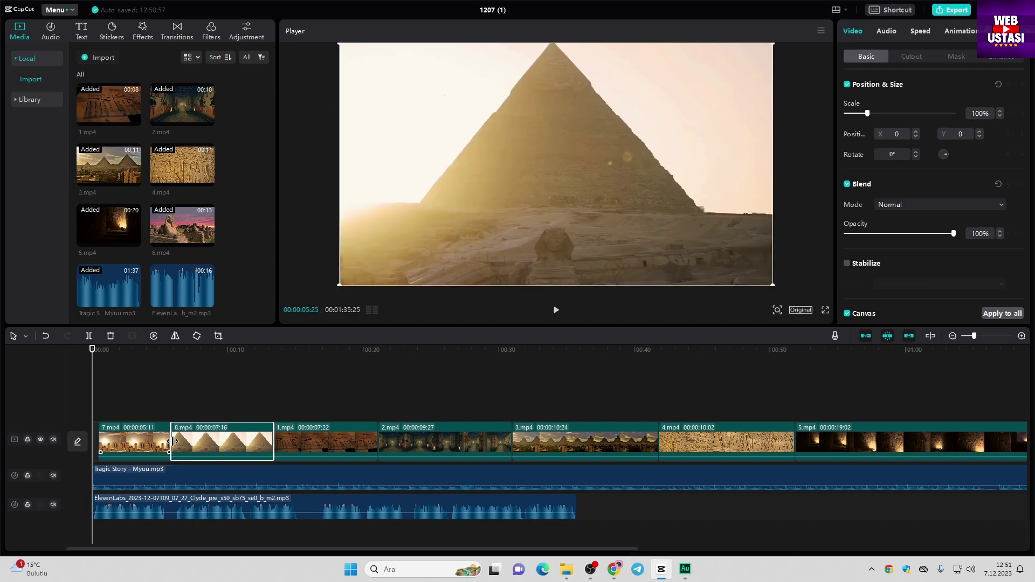
{"action": "left_click", "coordinate": [161, 441]}
{"action": "left_click_drag", "start_coordinate": [162, 441], "coordinate": [160, 540]}
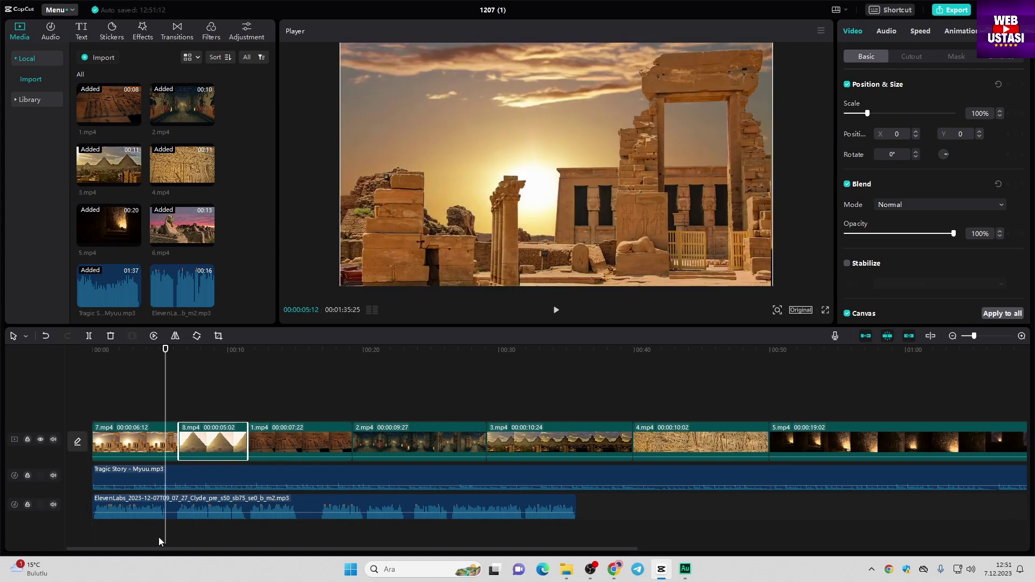
- Split the narration at 00:00:05:12 and trim the silence from the start of the second piece
{"action": "left_click", "coordinate": [169, 514]}
{"action": "left_click", "coordinate": [88, 337]}
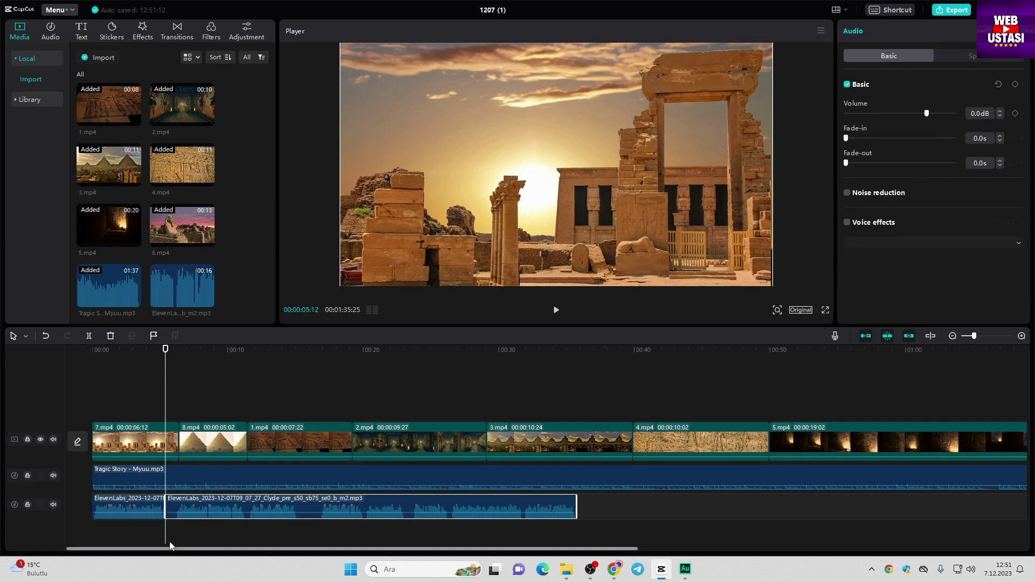
{"action": "left_click_drag", "start_coordinate": [166, 513], "coordinate": [173, 513]}
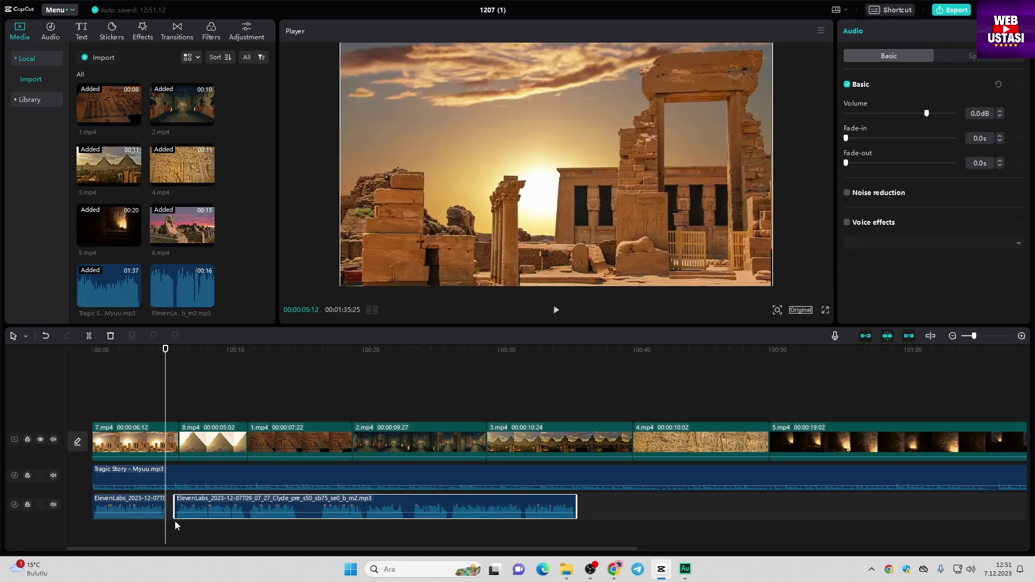
- Trim the first narration piece's end to 00:00:05:08 and move the second piece directly against it
{"action": "left_click", "coordinate": [1022, 336]}
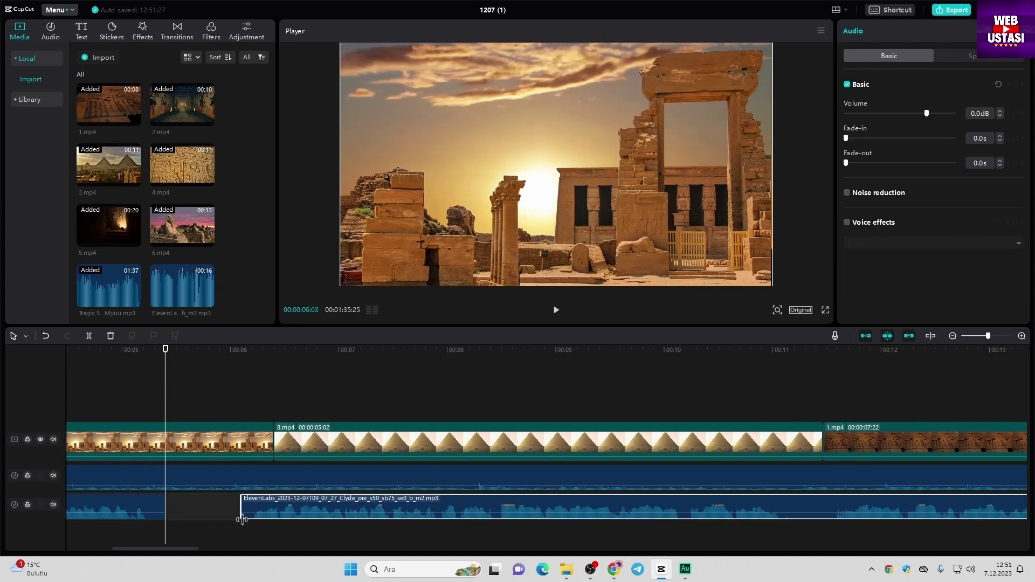
{"action": "left_click_drag", "start_coordinate": [265, 507], "coordinate": [150, 515]}
{"action": "left_click", "coordinate": [158, 512]}
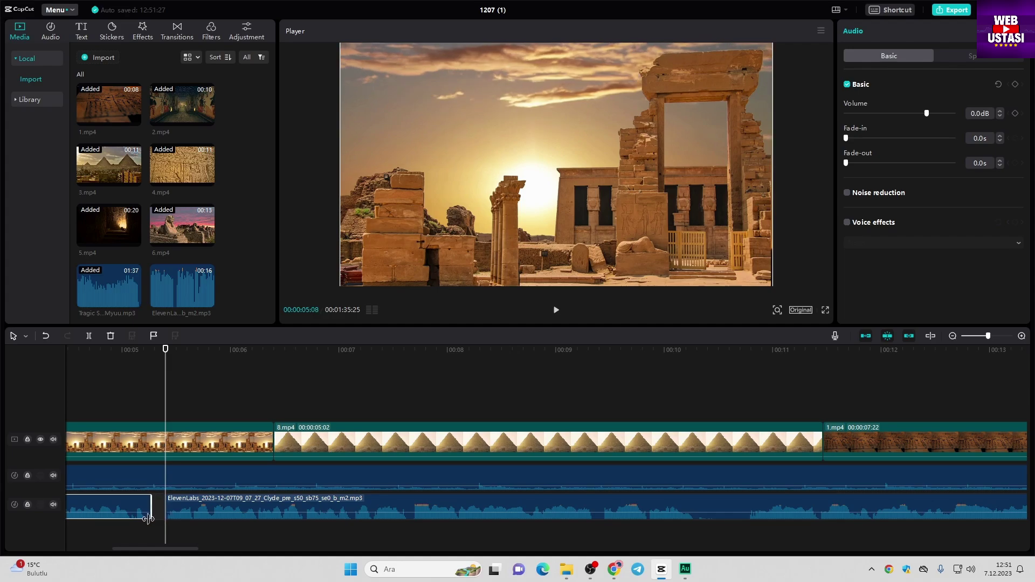
{"action": "left_click_drag", "start_coordinate": [237, 504], "coordinate": [221, 506]}
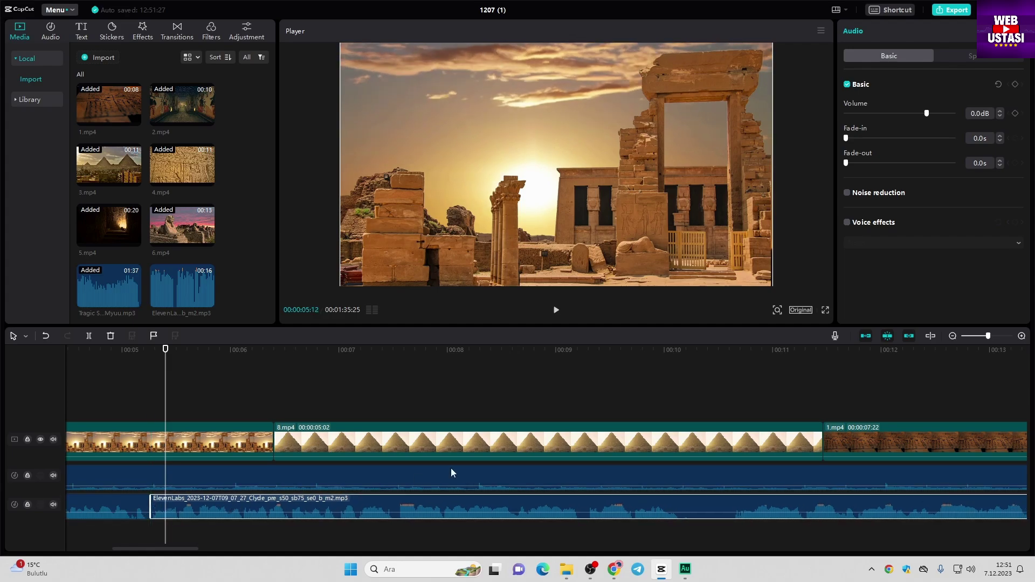
- Split the narration at 00:00:10:07 and remove the short pause after the cut
{"action": "left_click_drag", "start_coordinate": [671, 355], "coordinate": [690, 357]}
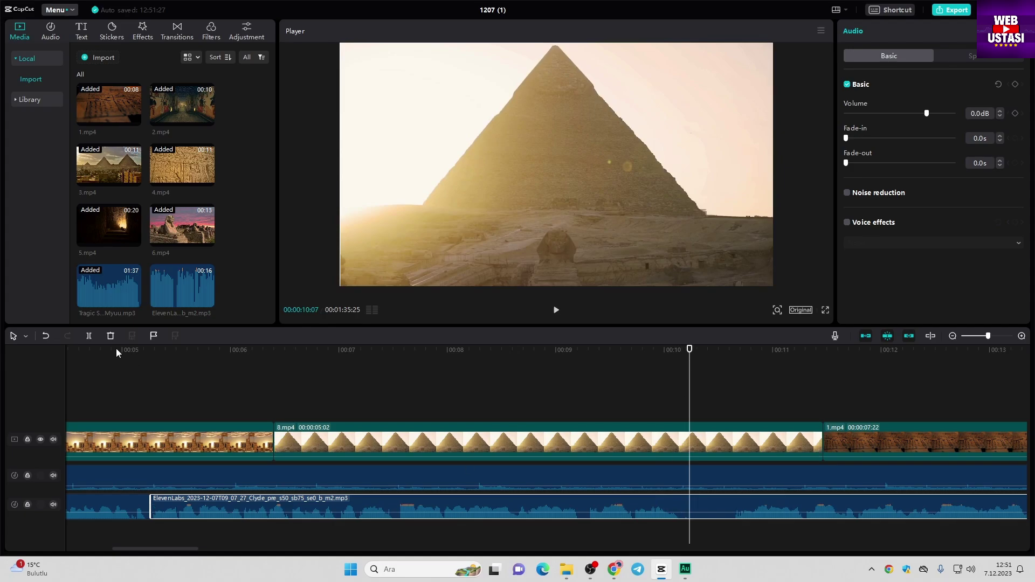
{"action": "left_click", "coordinate": [92, 341]}
{"action": "mouse_move", "coordinate": [700, 519]}
{"action": "left_mouse_down"}
{"action": "mouse_move", "coordinate": [737, 528]}
{"action": "mouse_move", "coordinate": [690, 529]}
{"action": "left_mouse_up"}
- Split the narration at 00:00:13:19 and cut out the long silence that follows
{"action": "scroll", "coordinate": [408, 515], "scroll_direction": "right", "scroll_amount": 5}
{"action": "left_click", "coordinate": [408, 515]}
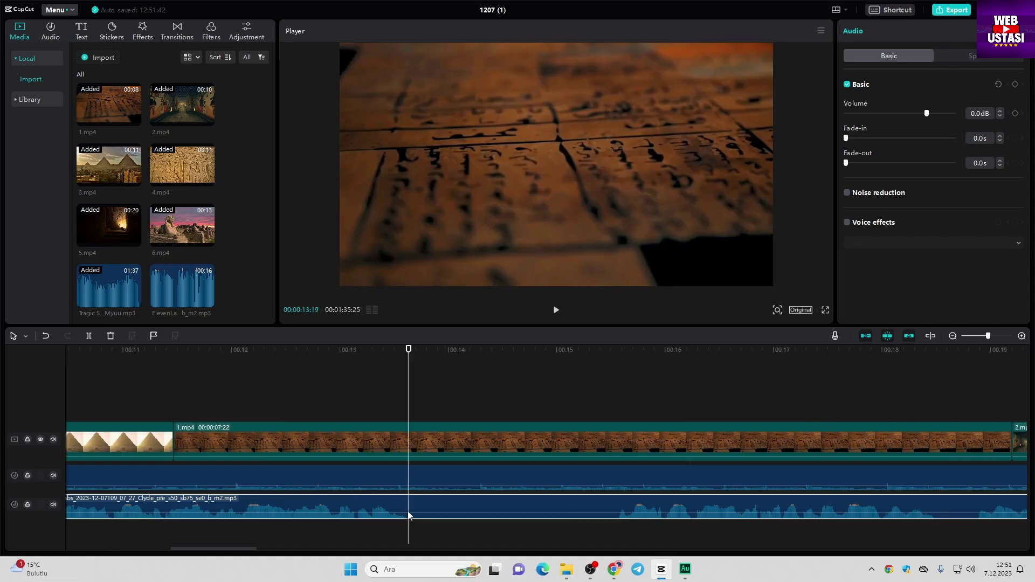
{"action": "left_click", "coordinate": [89, 337]}
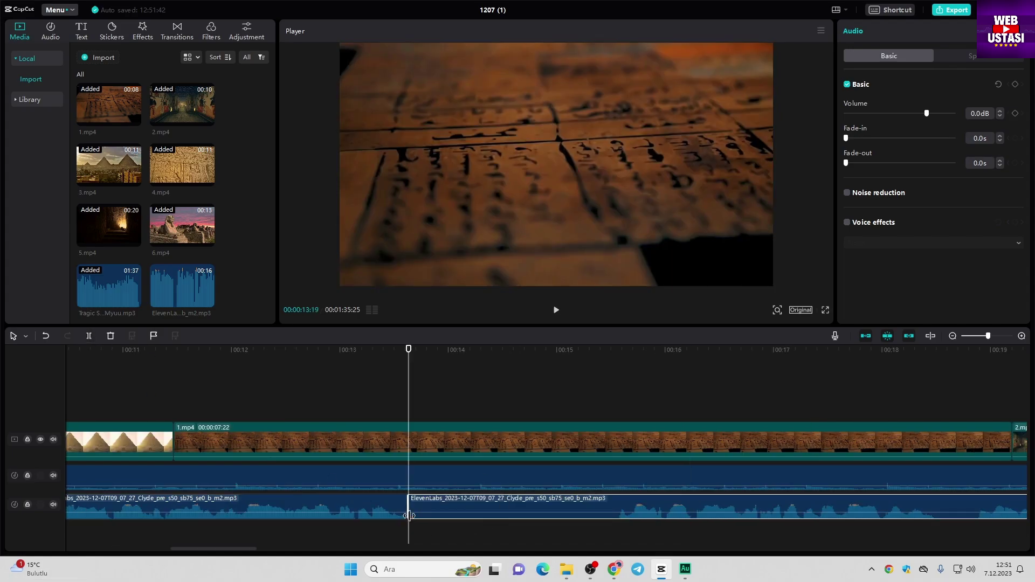
{"action": "left_click_drag", "start_coordinate": [408, 516], "coordinate": [438, 508]}
- Split the narration at 00:00:16:17, trim the pause after the cut and close the gap
{"action": "left_click_drag", "start_coordinate": [208, 549], "coordinate": [242, 549]}
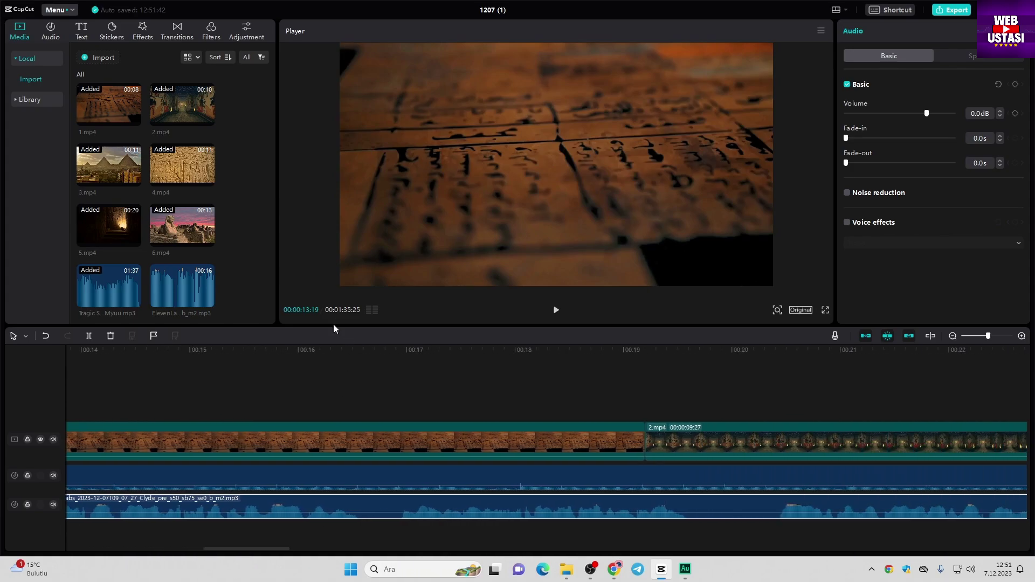
{"action": "left_click_drag", "start_coordinate": [345, 353], "coordinate": [360, 350]}
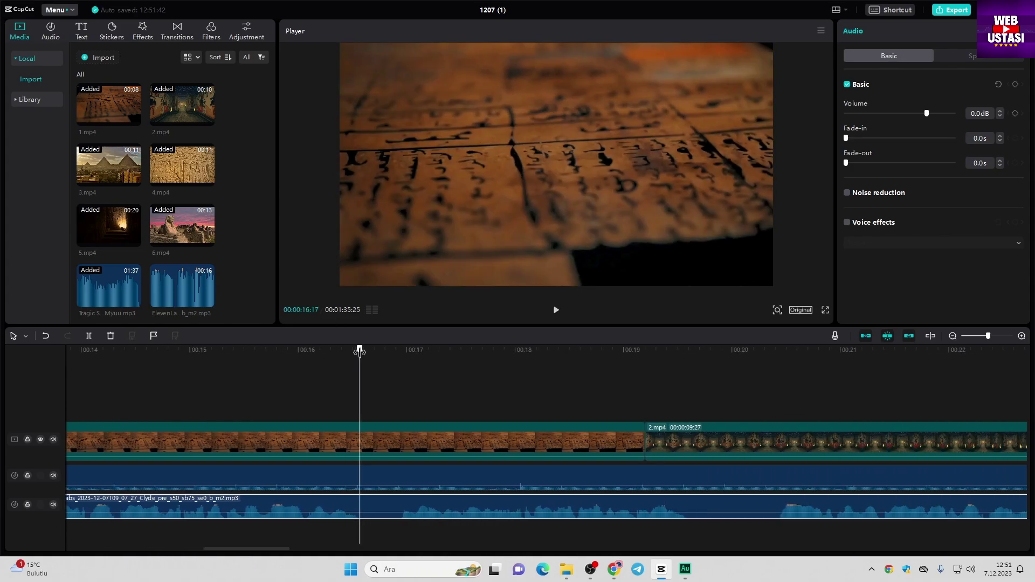
{"action": "left_click", "coordinate": [89, 335]}
{"action": "left_click_drag", "start_coordinate": [359, 515], "coordinate": [418, 507]}
- Split the narration at 00:00:19:07, trim the pause after the cut and close the gap
{"action": "left_click", "coordinate": [647, 351]}
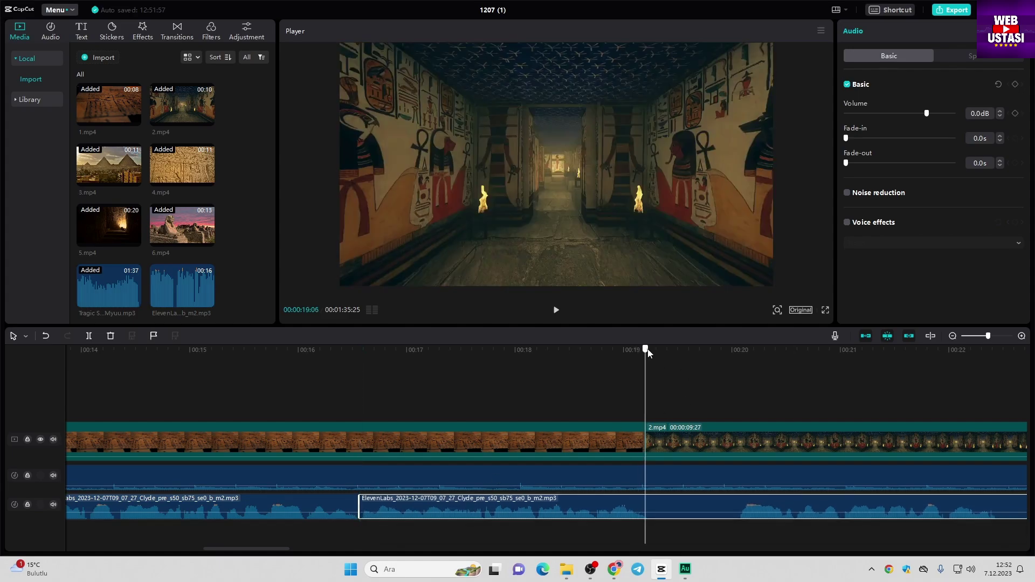
{"action": "left_click", "coordinate": [90, 337]}
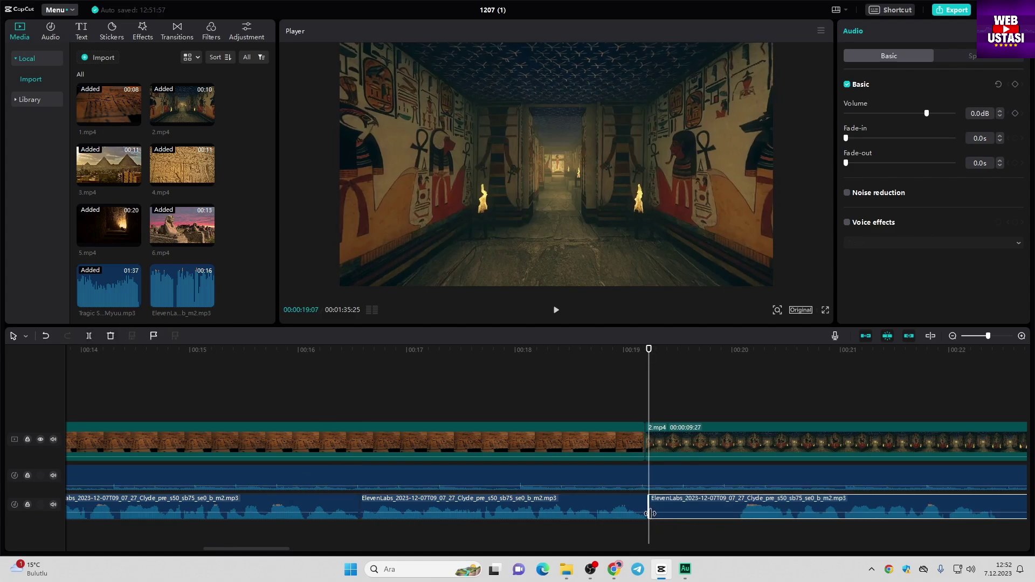
{"action": "mouse_move", "coordinate": [692, 507]}
{"action": "left_mouse_down"}
{"action": "mouse_move", "coordinate": [784, 499]}
{"action": "mouse_move", "coordinate": [694, 499]}
{"action": "left_mouse_up"}
- Split the narration at 00:00:21:19 and 00:00:26:20, removing the pause after each cut
{"action": "left_click_drag", "start_coordinate": [257, 549], "coordinate": [308, 555]}
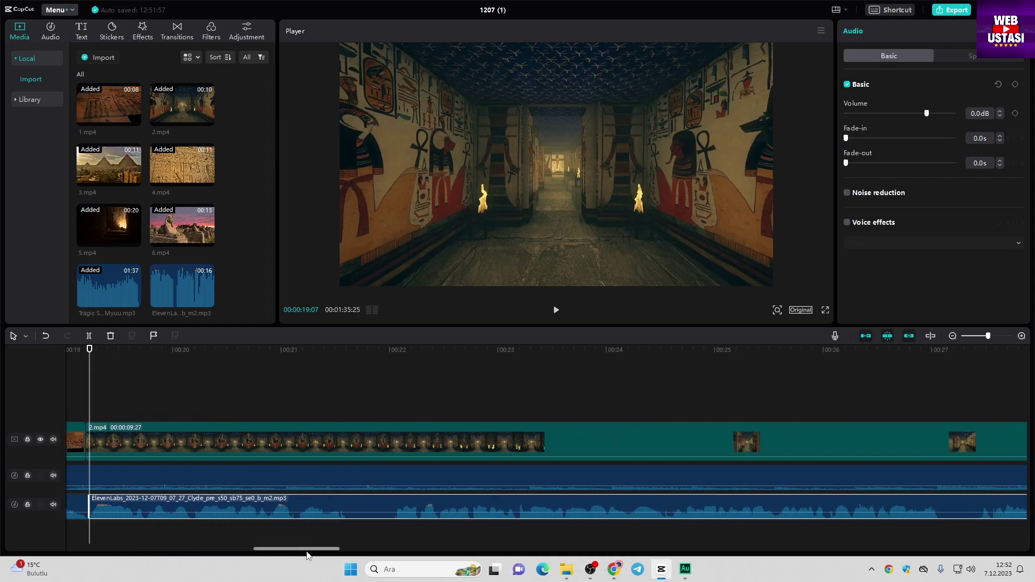
{"action": "left_click_drag", "start_coordinate": [340, 350], "coordinate": [349, 350]}
{"action": "scroll", "coordinate": [407, 352], "scroll_direction": "right", "scroll_amount": 5}
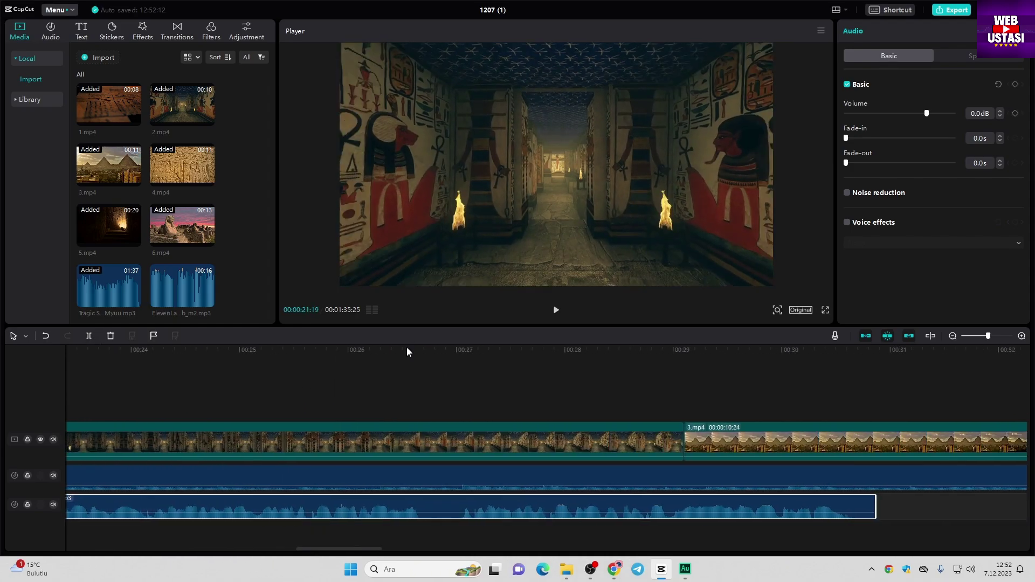
{"action": "left_click", "coordinate": [420, 350]}
- Shorten video clip 7.mp4 to 00:00:05:08 and 8.mp4 to 00:00:04:29 to match the first two narration pieces
{"action": "left_click", "coordinate": [953, 335]}
{"action": "left_click", "coordinate": [953, 336]}
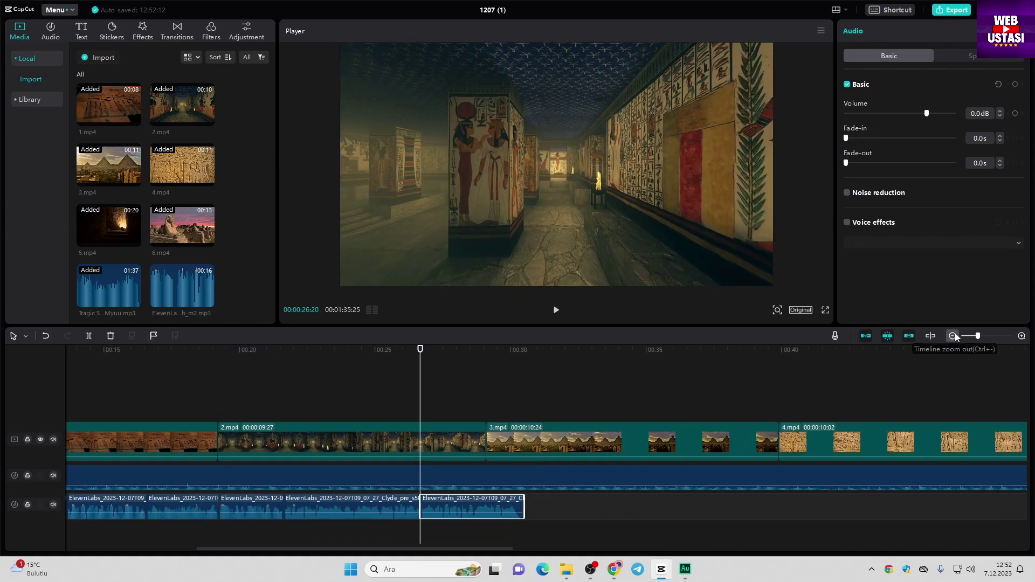
{"action": "left_click", "coordinate": [953, 335]}
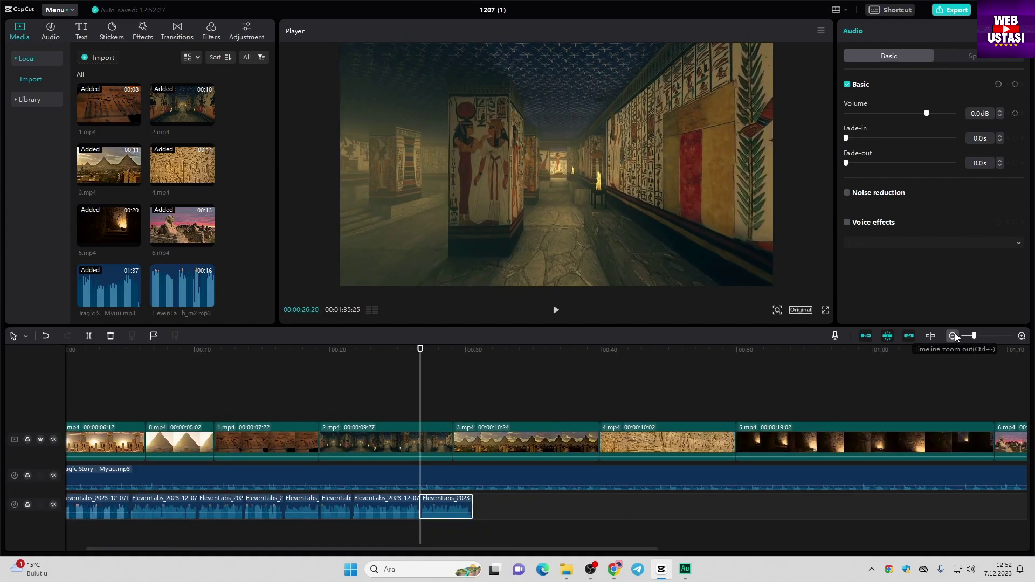
{"action": "key", "text": "ctrl+z"}
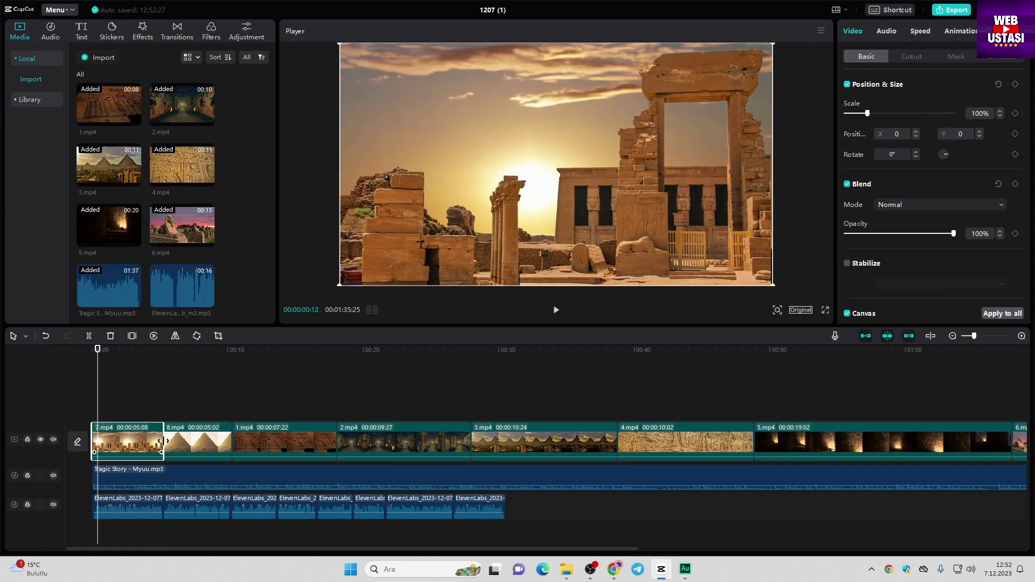
{"action": "left_click_drag", "start_coordinate": [233, 436], "coordinate": [230, 435]}
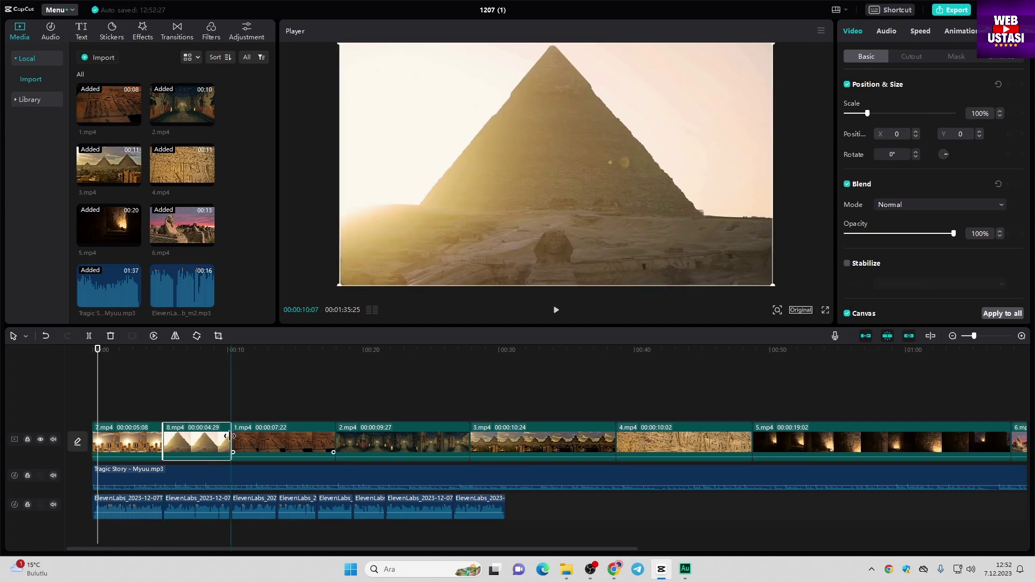
- Shorten video clips 1.mp4, 2.mp4 and 3.mp4 so each ends with its matching narration piece
{"action": "left_click", "coordinate": [323, 443]}
{"action": "left_click_drag", "start_coordinate": [338, 441], "coordinate": [276, 441]}
{"action": "left_click", "coordinate": [376, 448]}
{"action": "left_click_drag", "start_coordinate": [409, 440], "coordinate": [315, 441]}
{"action": "left_click", "coordinate": [452, 440]}
{"action": "left_click_drag", "start_coordinate": [461, 443], "coordinate": [351, 440]}
- Shorten video clips 4.mp4, 5.mp4 and 6.mp4 so the video ends together with the last narration piece
{"action": "left_click", "coordinate": [420, 440]}
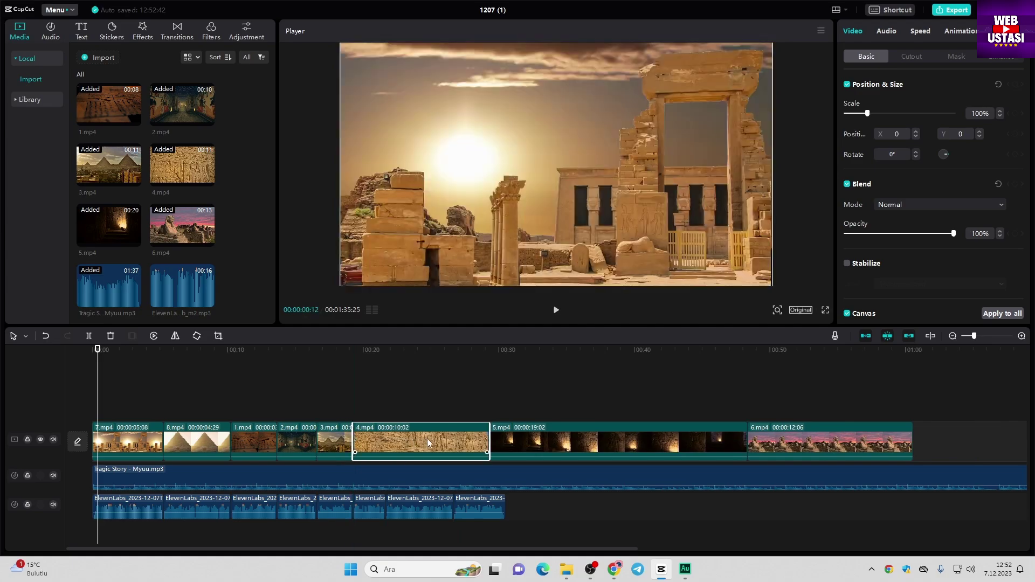
{"action": "left_click_drag", "start_coordinate": [487, 441], "coordinate": [385, 440]}
{"action": "left_click", "coordinate": [512, 441]}
{"action": "left_click", "coordinate": [534, 441]}
{"action": "left_click_drag", "start_coordinate": [641, 441], "coordinate": [500, 446]}
- Trim the Tragic Story music to the video's end at 00:00:30:15 and set its volume to -15.2 dB
{"action": "left_click", "coordinate": [69, 349]}
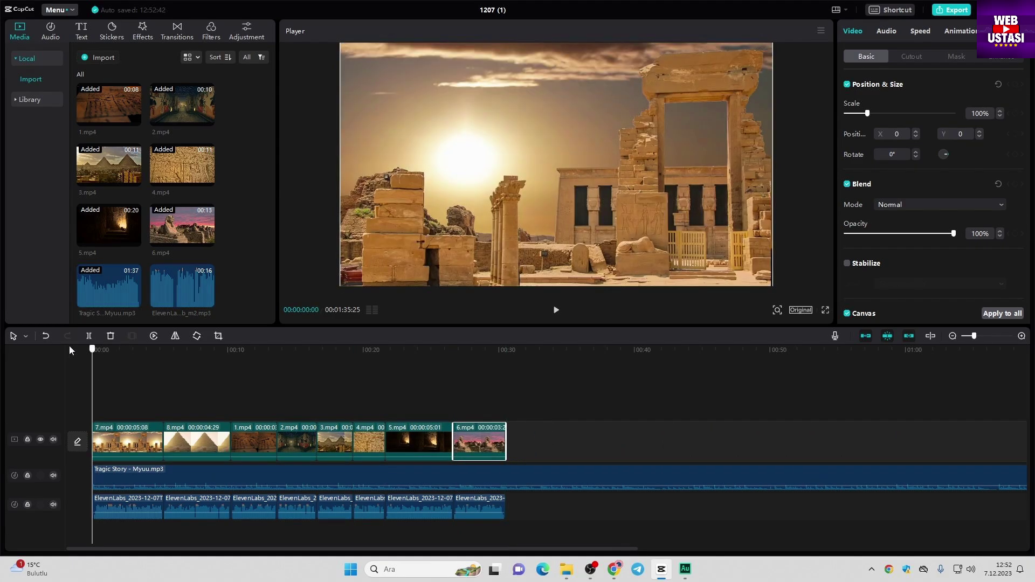
{"action": "key", "text": "space"}
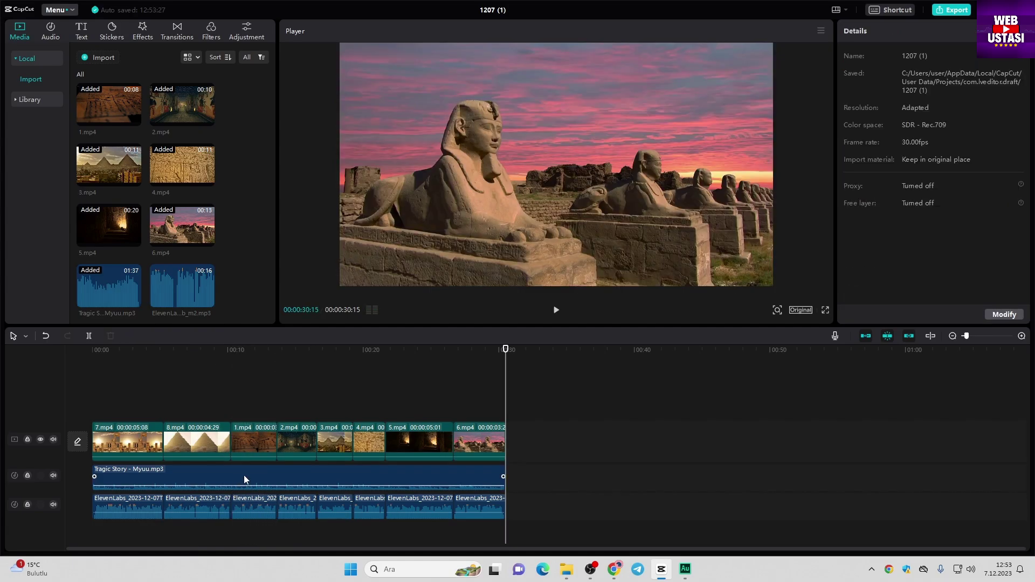
{"action": "left_click", "coordinate": [242, 475]}
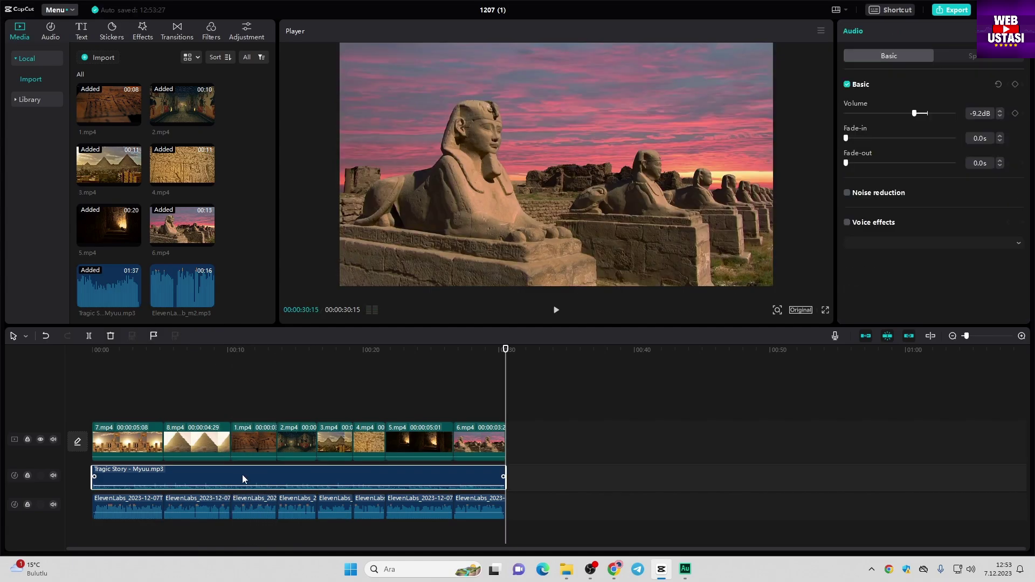
{"action": "left_click_drag", "start_coordinate": [915, 114], "coordinate": [906, 115]}
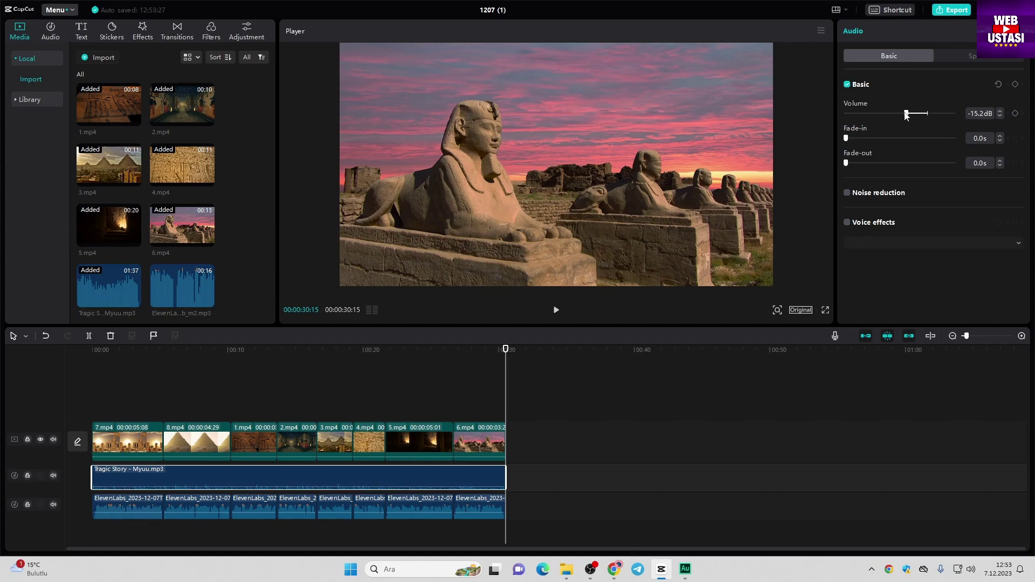
- Select all narration pieces and create auto captions for them in English
{"action": "left_click_drag", "start_coordinate": [471, 539], "coordinate": [89, 504]}
{"action": "left_click", "coordinate": [81, 29]}
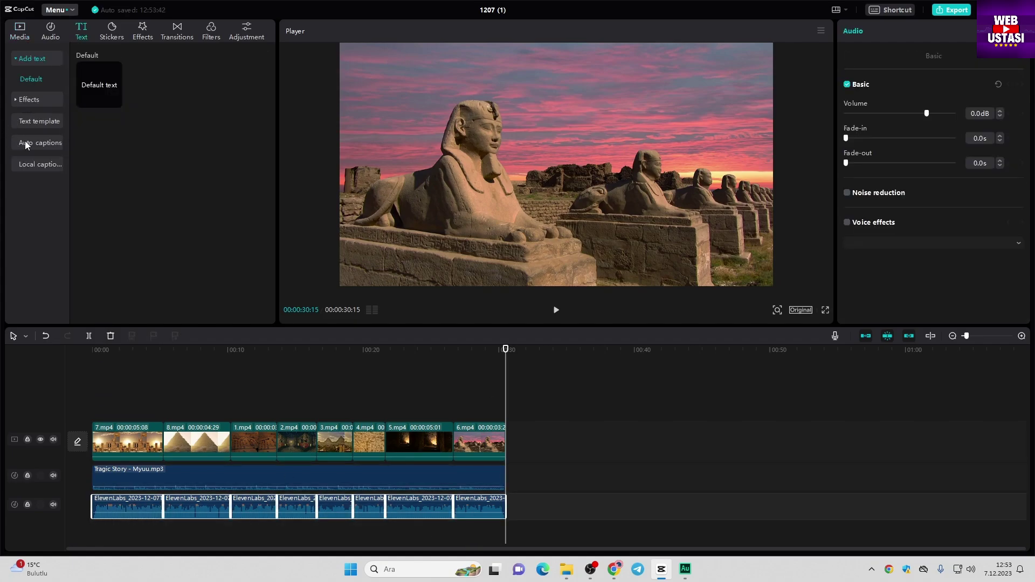
{"action": "left_click", "coordinate": [25, 140]}
{"action": "left_click", "coordinate": [171, 205]}
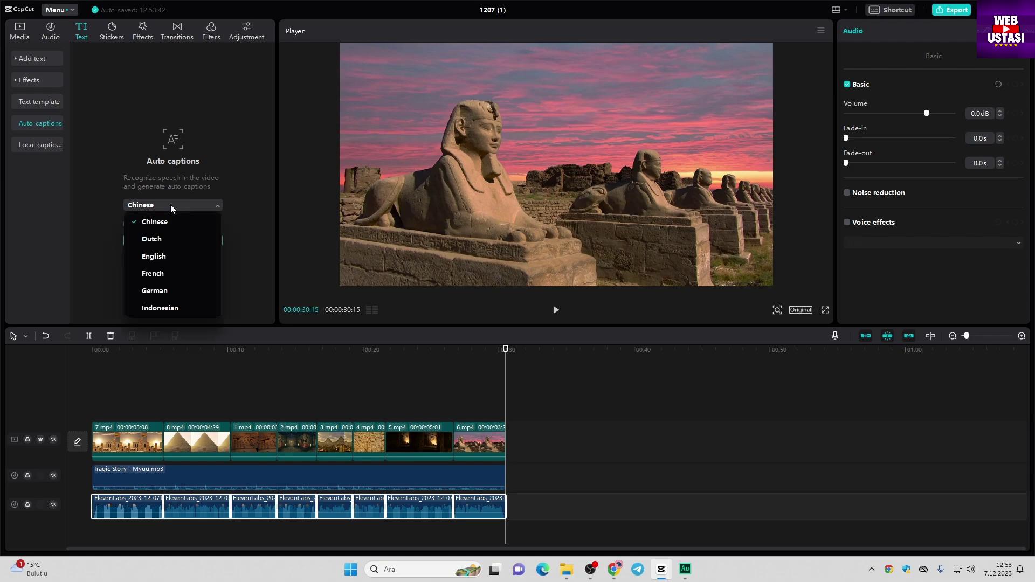
{"action": "left_click", "coordinate": [147, 257]}
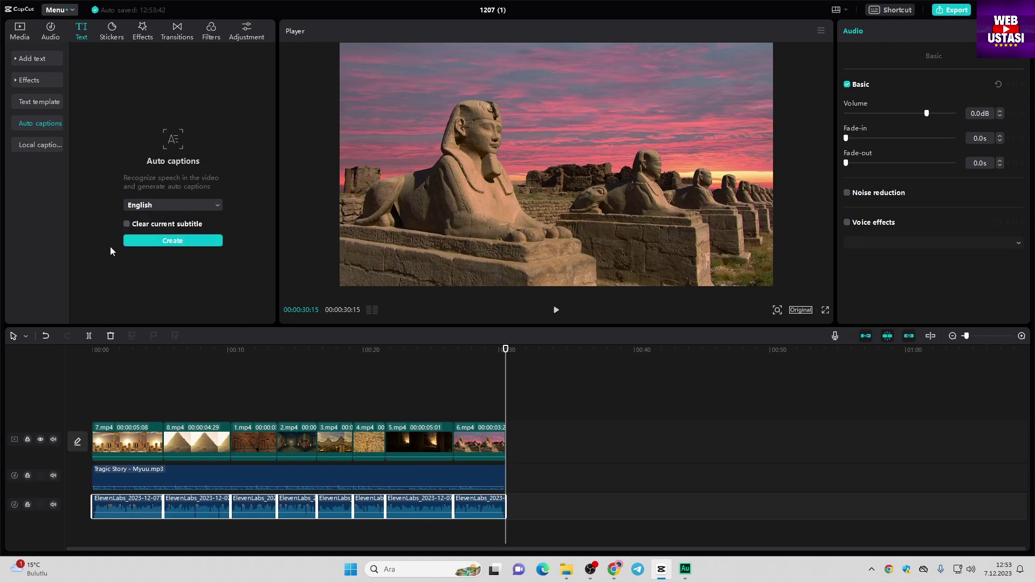
{"action": "left_click", "coordinate": [165, 242]}
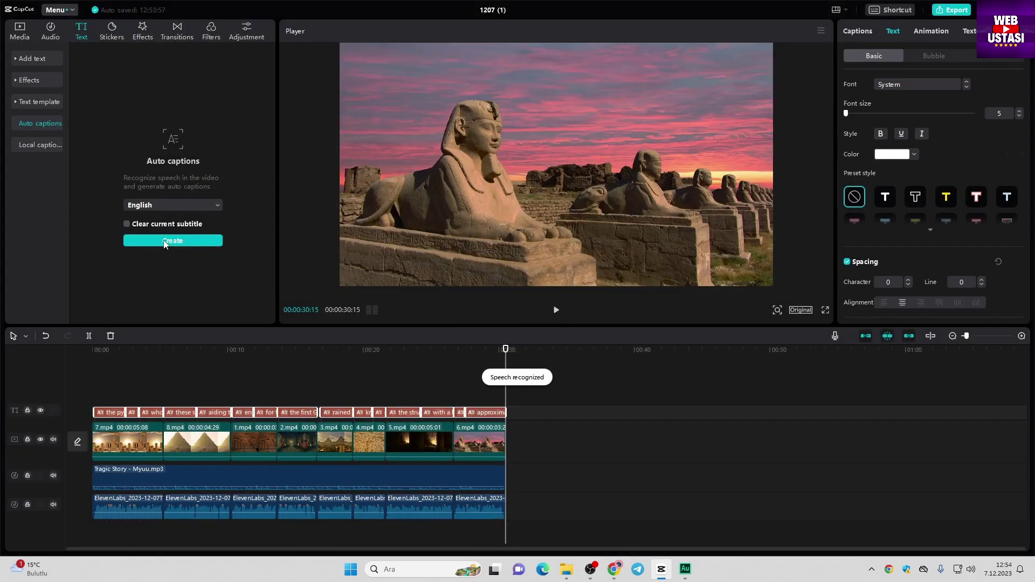
- Style all captions with the yellow outlined preset, the Montserrat font and italics, and play the video from the start
{"action": "left_click_drag", "start_coordinate": [105, 351], "coordinate": [85, 354]}
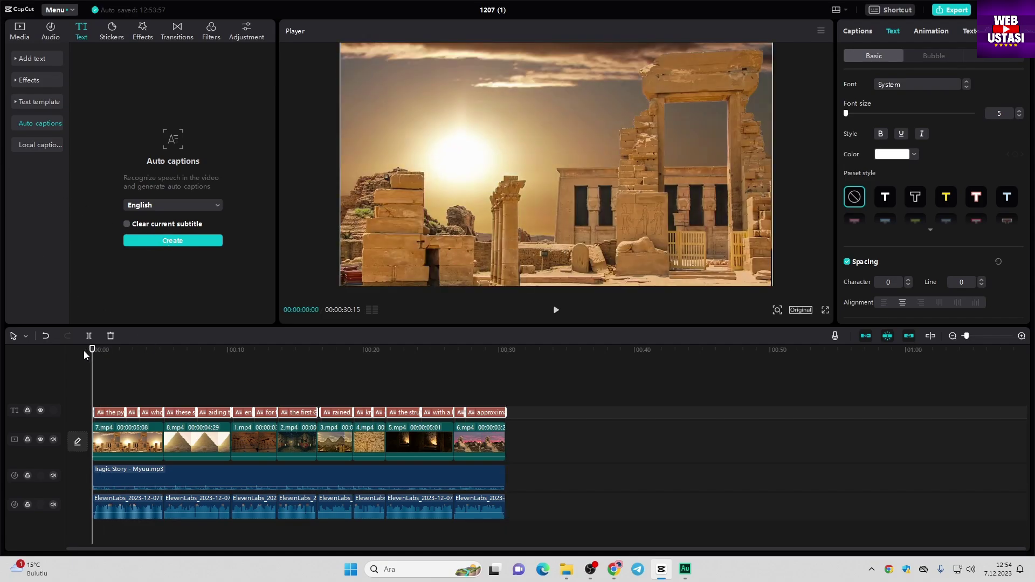
{"action": "left_click", "coordinate": [149, 351]}
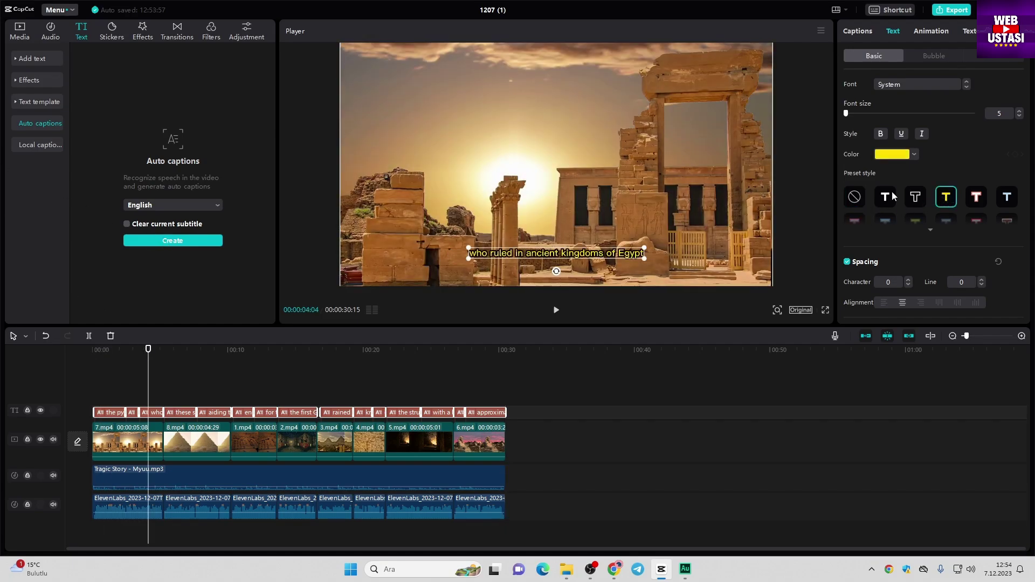
{"action": "left_click", "coordinate": [916, 84]}
{"action": "left_click", "coordinate": [915, 133]}
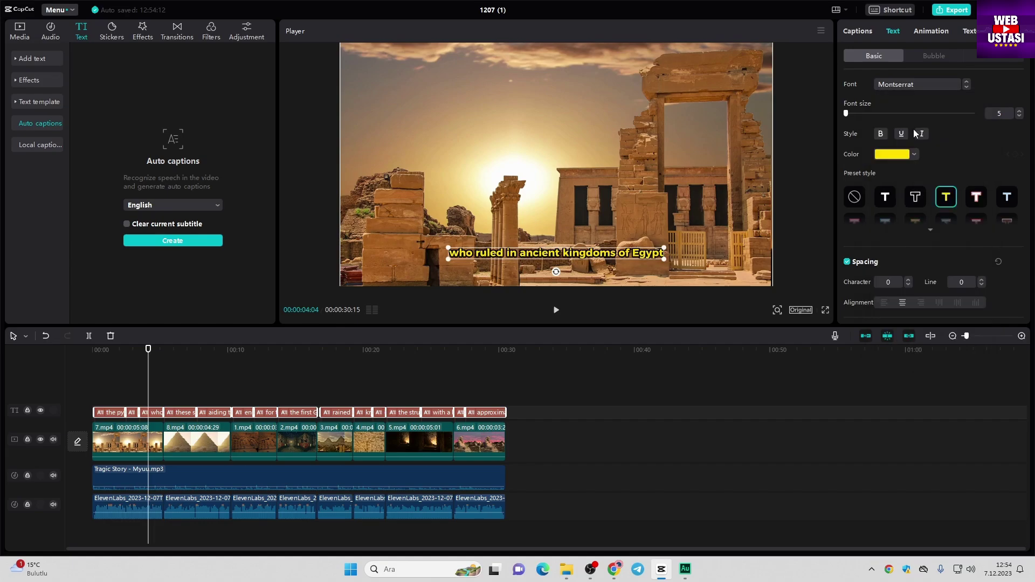
{"action": "left_click", "coordinate": [921, 134]}
{"action": "left_click", "coordinate": [880, 135]}
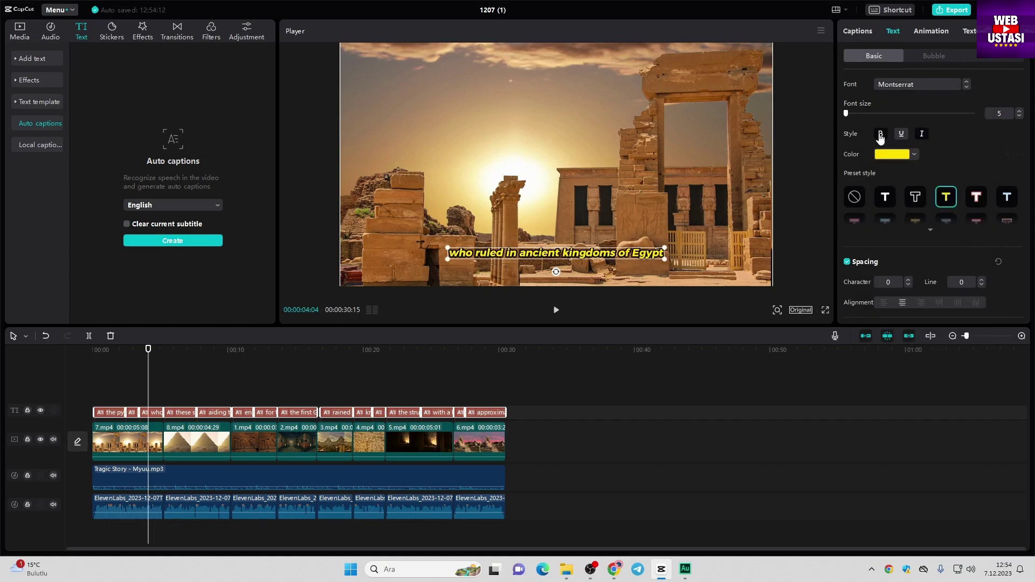
{"action": "left_click_drag", "start_coordinate": [131, 345], "coordinate": [82, 342]}
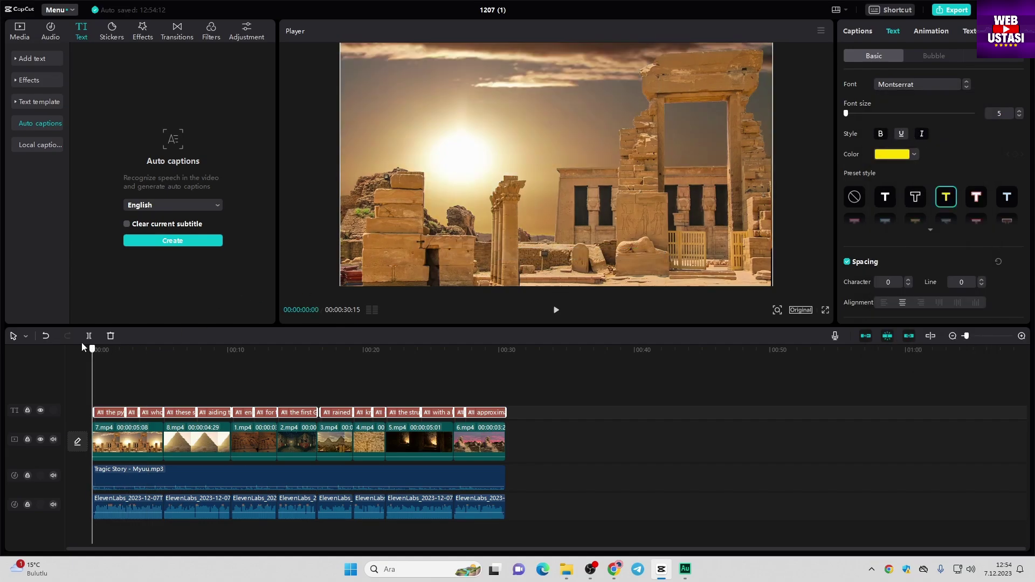
{"action": "key", "text": "space"}
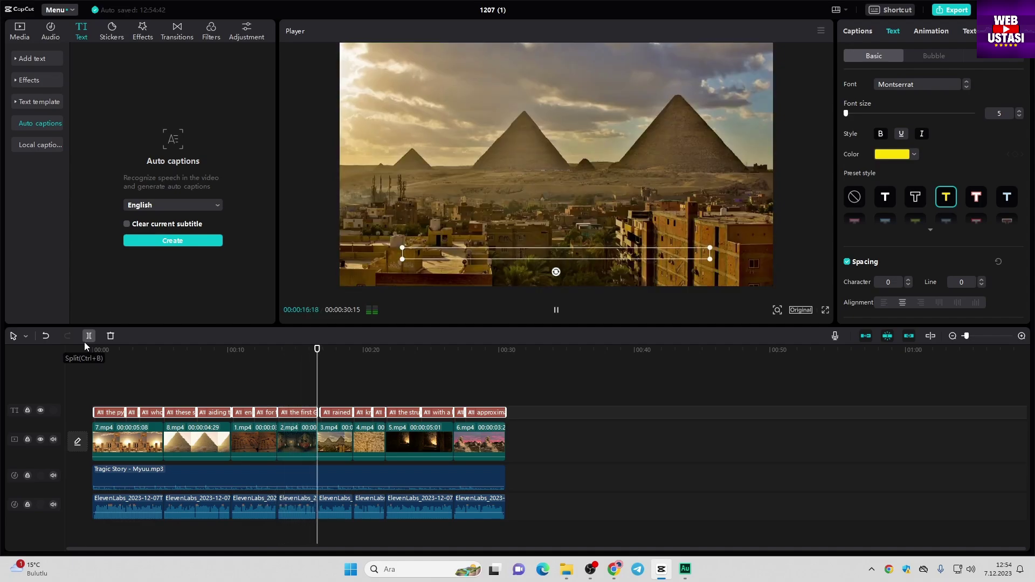
- Add a Black Fade transition between clips 7.mp4 and 8.mp4 and another between 8.mp4 and 1.mp4
{"action": "left_click", "coordinate": [164, 351]}
{"action": "left_click", "coordinate": [177, 31]}
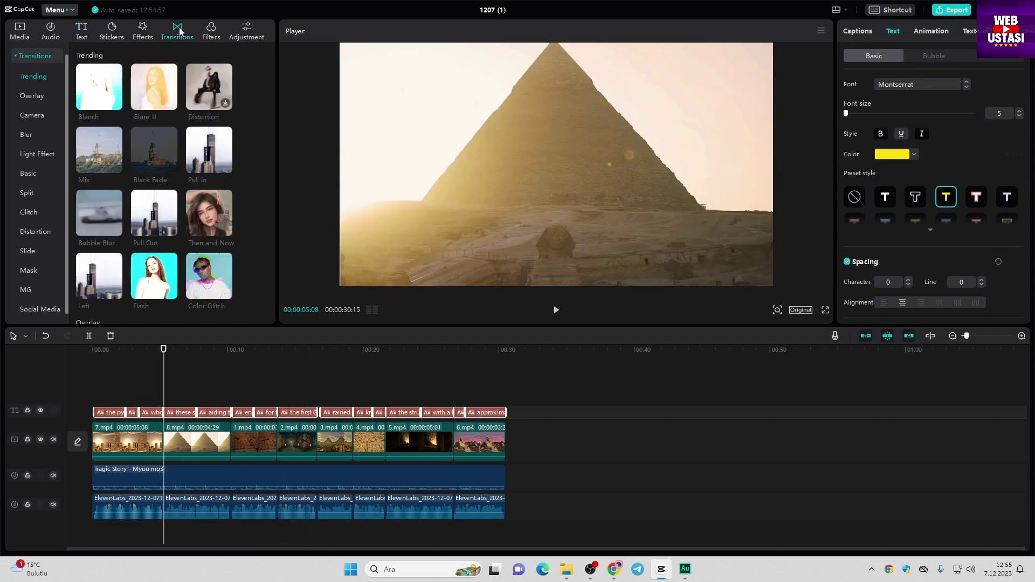
{"action": "left_click", "coordinate": [170, 166]}
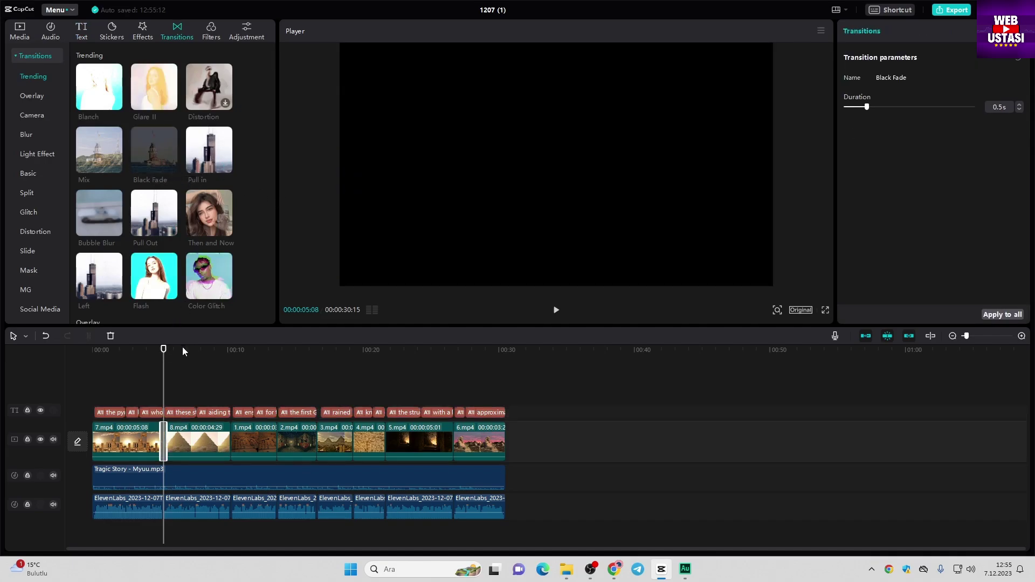
{"action": "left_click", "coordinate": [170, 166]}
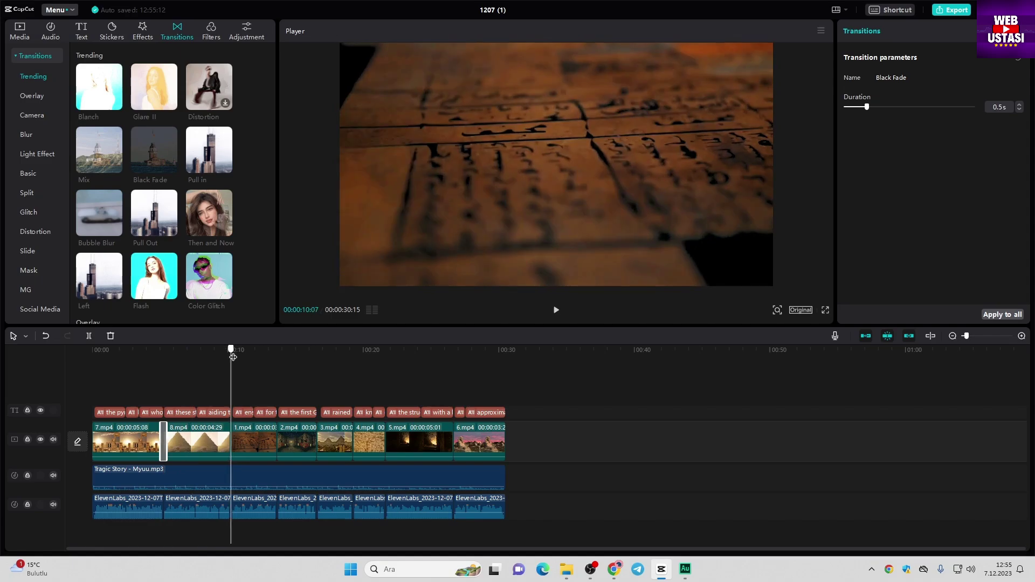
- Try the Black Flash II effect at the start of the video, play it back and delete the effect
{"action": "left_click", "coordinate": [149, 28]}
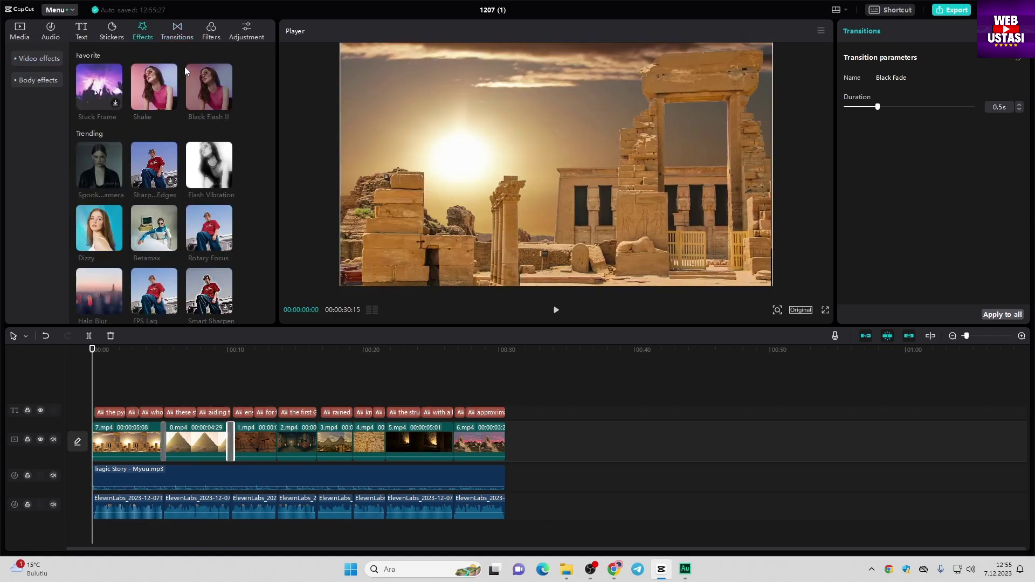
{"action": "mouse_move", "coordinate": [212, 87]}
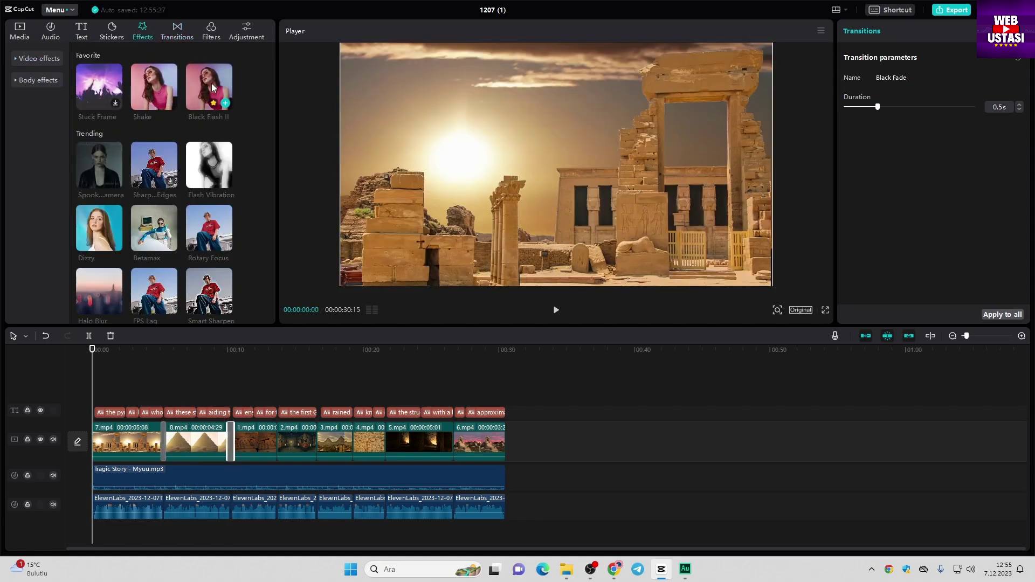
{"action": "left_click", "coordinate": [225, 102]}
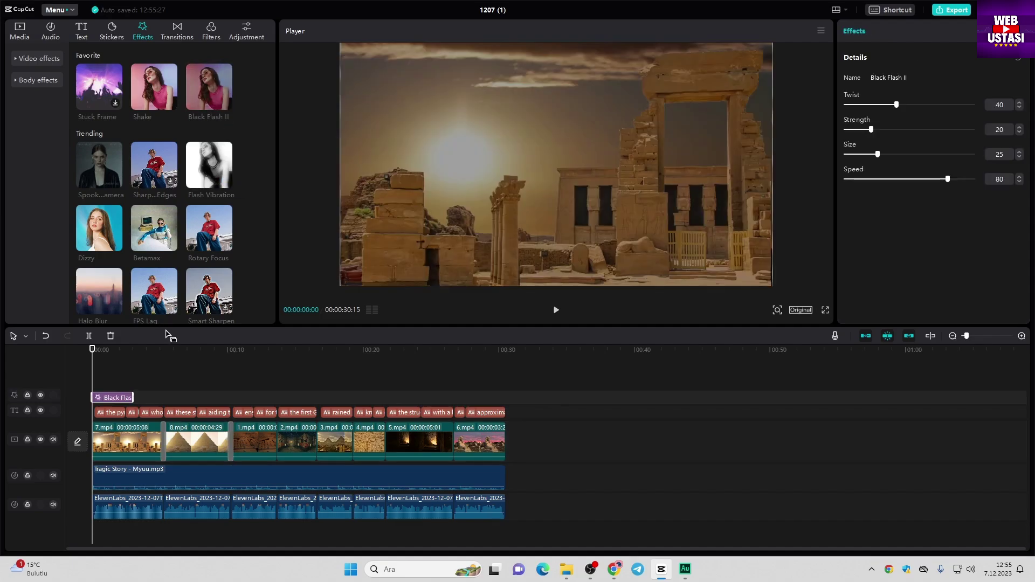
{"action": "key", "text": "space"}
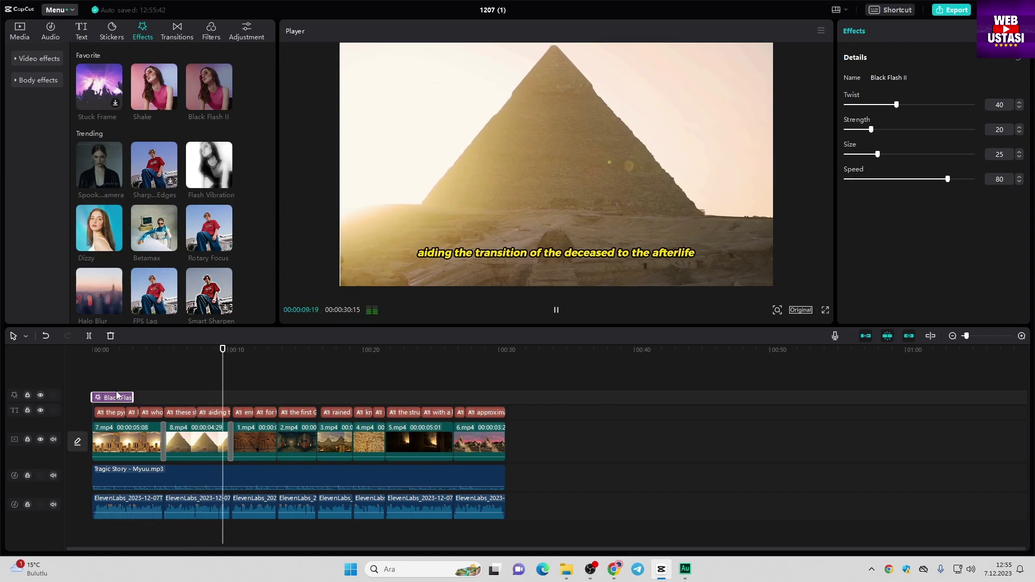
{"action": "key", "text": "space"}
{"action": "key", "text": "Delete"}
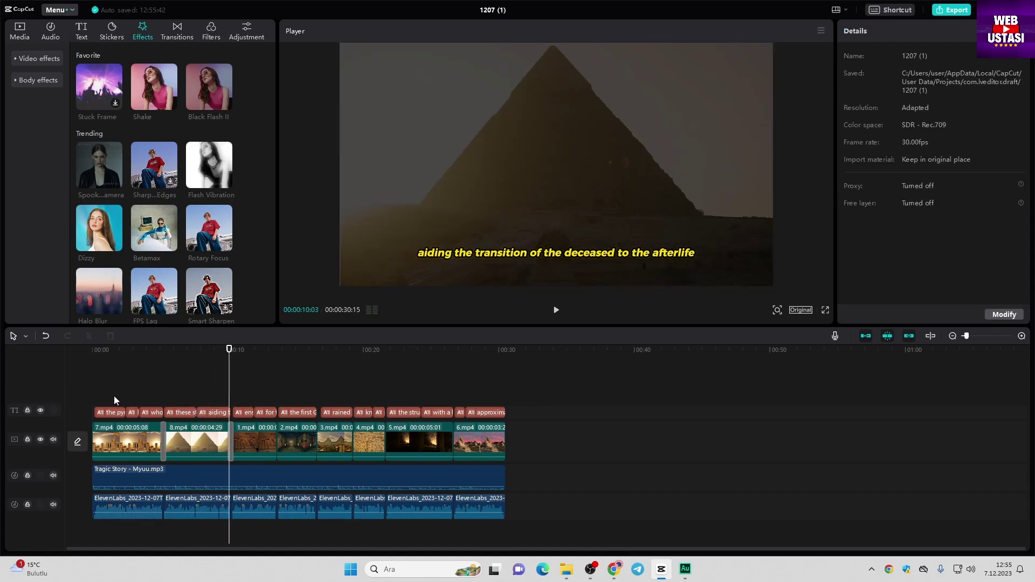
{"action": "scroll", "coordinate": [152, 146], "scroll_direction": "down", "scroll_amount": 5}
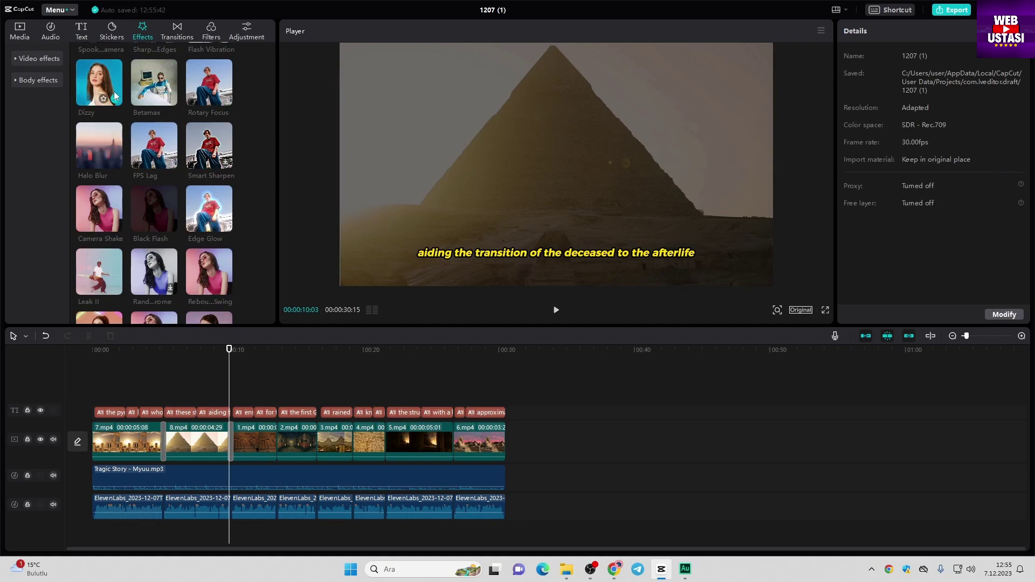
{"action": "scroll", "coordinate": [157, 146], "scroll_direction": "down", "scroll_amount": 5}
{"action": "scroll", "coordinate": [172, 146], "scroll_direction": "down", "scroll_amount": 3}
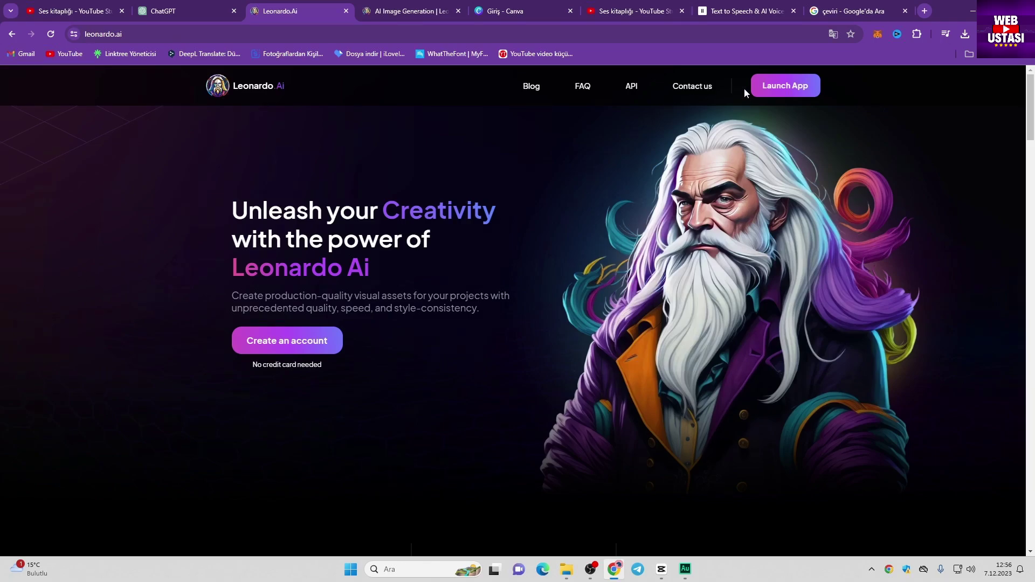
- Open the Leonardo.Ai image generator and generate two images from the translated prompt "egypt, pyramids, realistic color tones, youtube thumbnail, war, rain"
{"action": "left_click", "coordinate": [757, 87]}
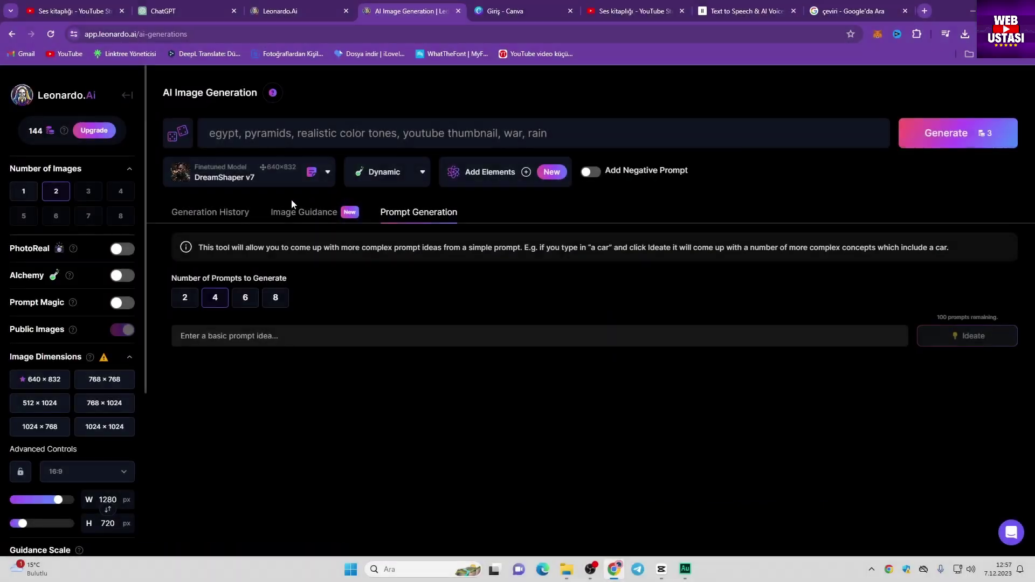
{"action": "scroll", "coordinate": [115, 330], "scroll_direction": "down", "scroll_amount": 3}
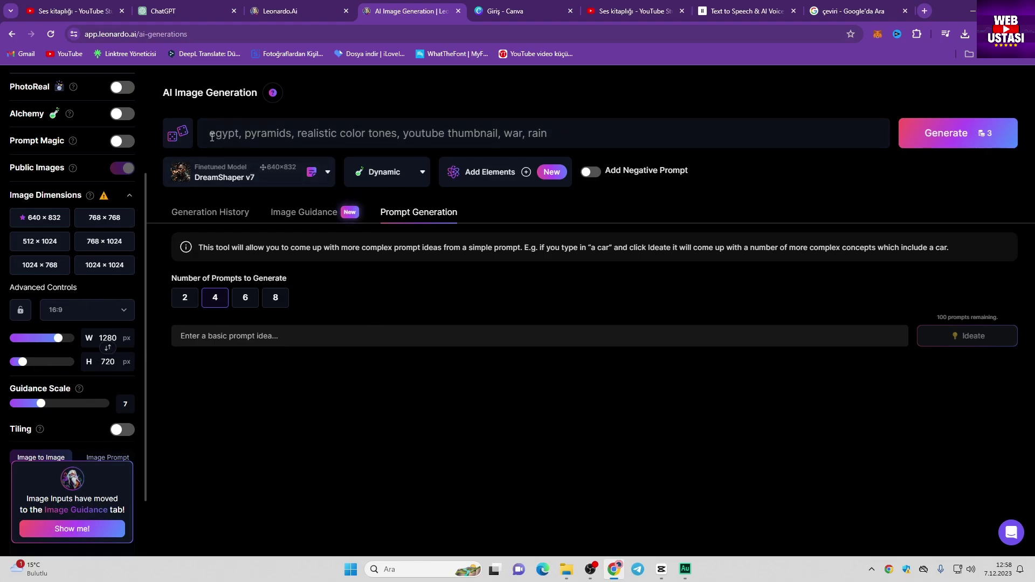
{"action": "key", "text": "ctrl+9"}
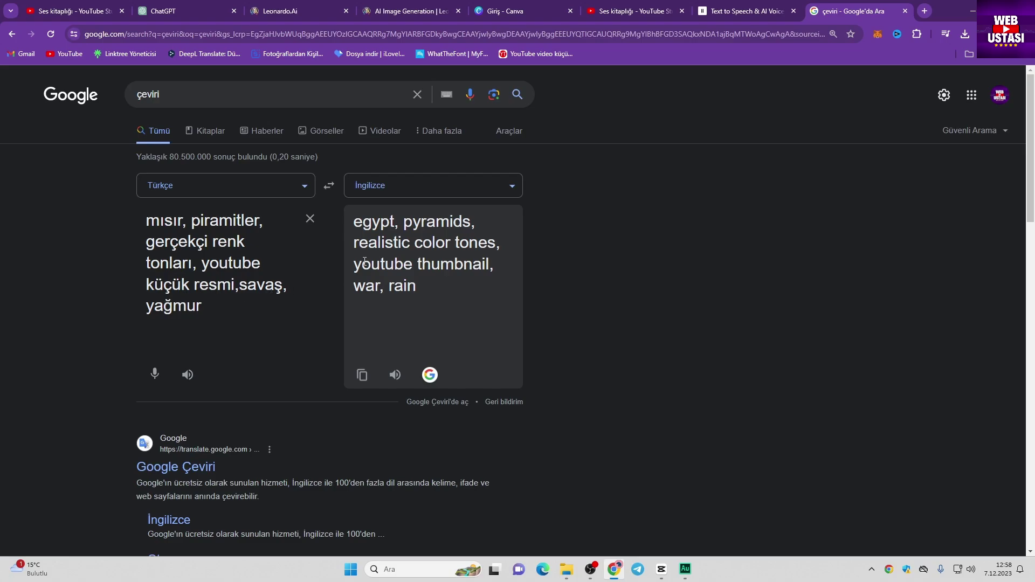
{"action": "left_click", "coordinate": [362, 374]}
{"action": "left_click", "coordinate": [409, 10]}
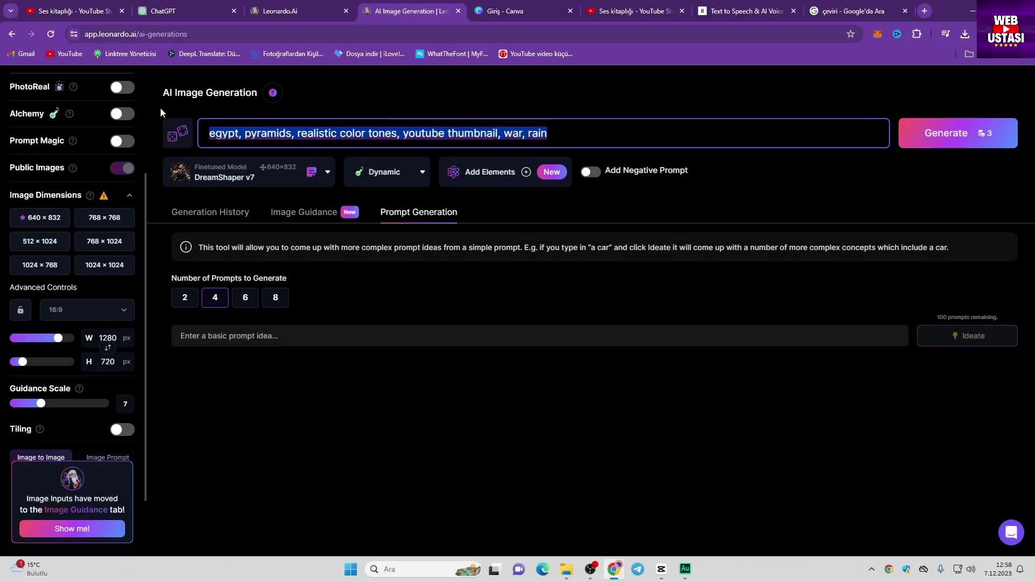
{"action": "key", "text": "ctrl+v"}
{"action": "left_click", "coordinate": [978, 136]}
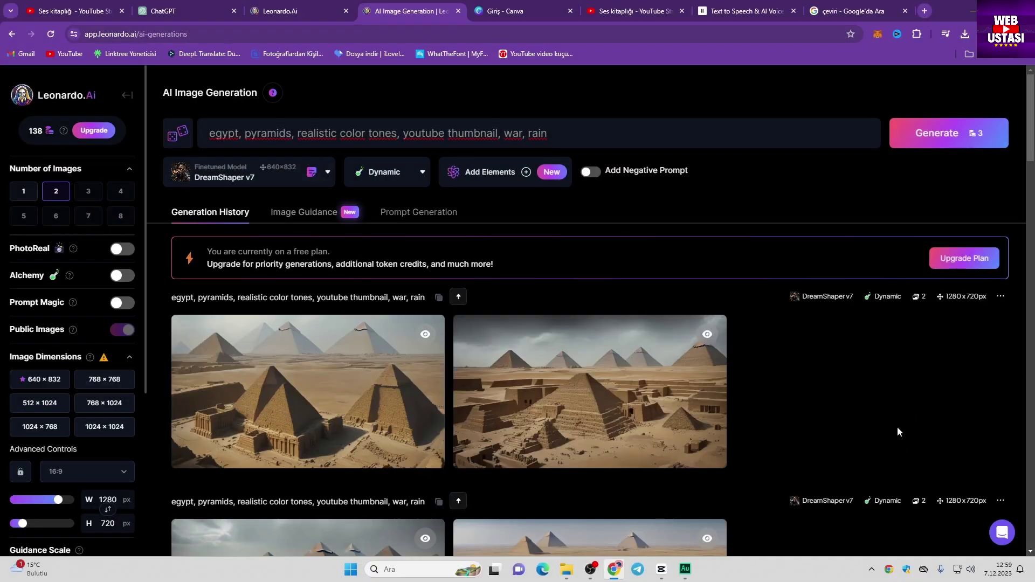
- Compare the newly generated pyramid images and download the one with the dark cloudy sky
{"action": "key", "text": "ctrl+plus"}
{"action": "scroll", "coordinate": [849, 411], "scroll_direction": "down", "scroll_amount": 3}
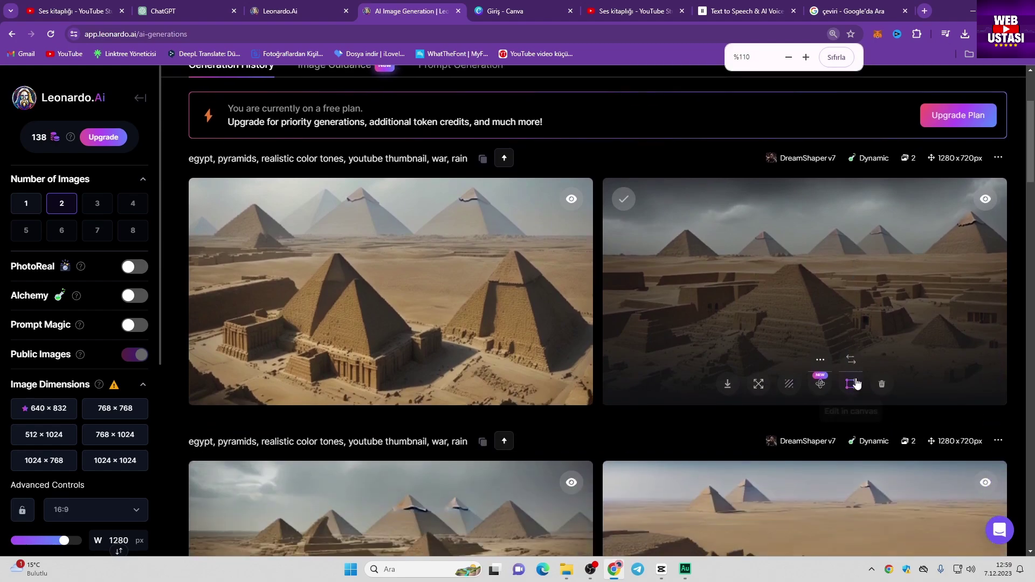
{"action": "scroll", "coordinate": [756, 324], "scroll_direction": "up", "scroll_amount": 2}
{"action": "scroll", "coordinate": [755, 323], "scroll_direction": "up", "scroll_amount": 1}
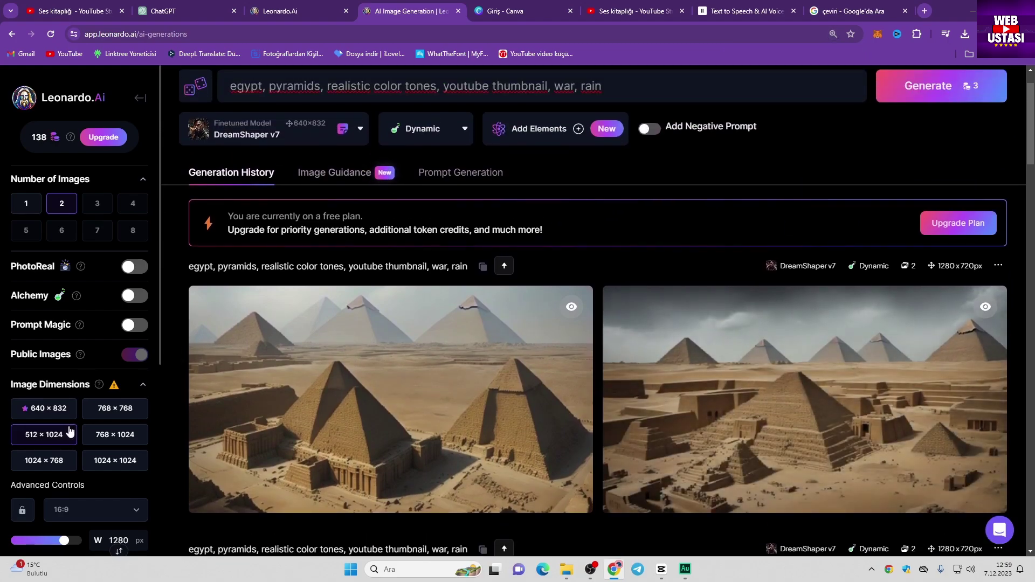
{"action": "scroll", "coordinate": [754, 377], "scroll_direction": "down", "scroll_amount": 1}
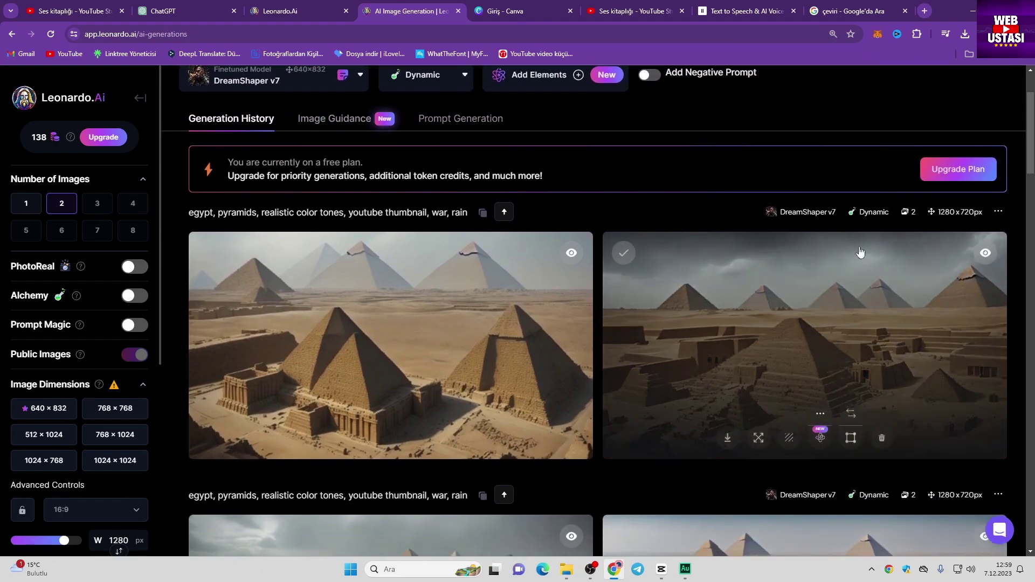
{"action": "scroll", "coordinate": [684, 335], "scroll_direction": "up", "scroll_amount": 1}
{"action": "scroll", "coordinate": [683, 336], "scroll_direction": "up", "scroll_amount": 1}
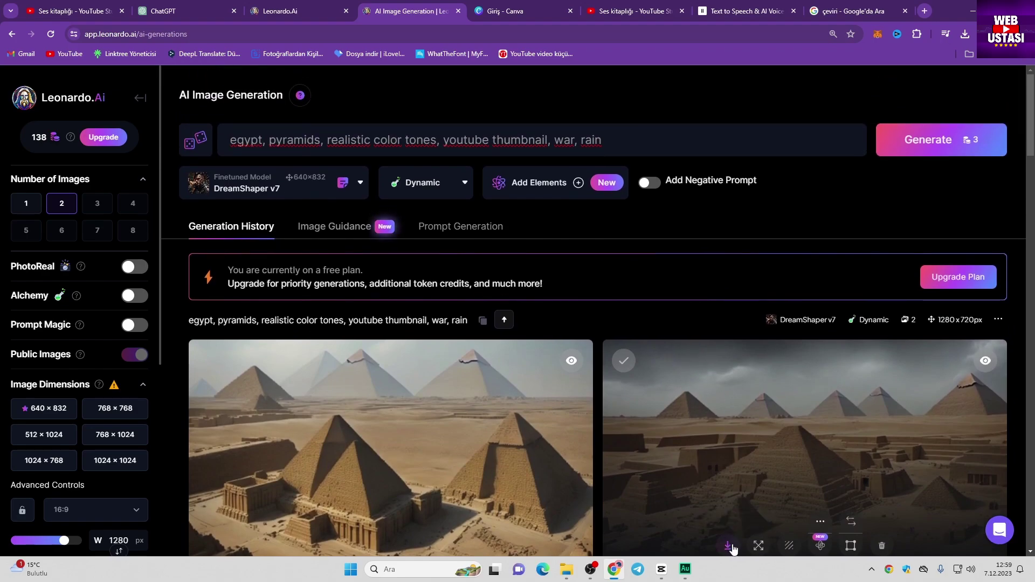
{"action": "left_click", "coordinate": [729, 546]}
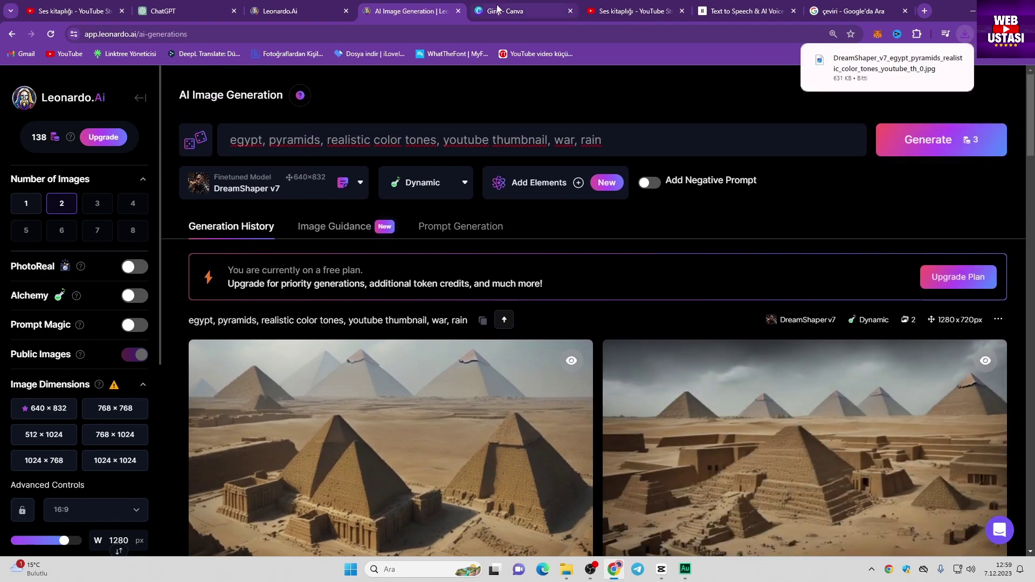
- Switch to Canva, create a YouTube Küçük Resmi design and apply the desert template with the yellow "SESİ AÇ !" text
{"action": "left_click", "coordinate": [497, 8]}
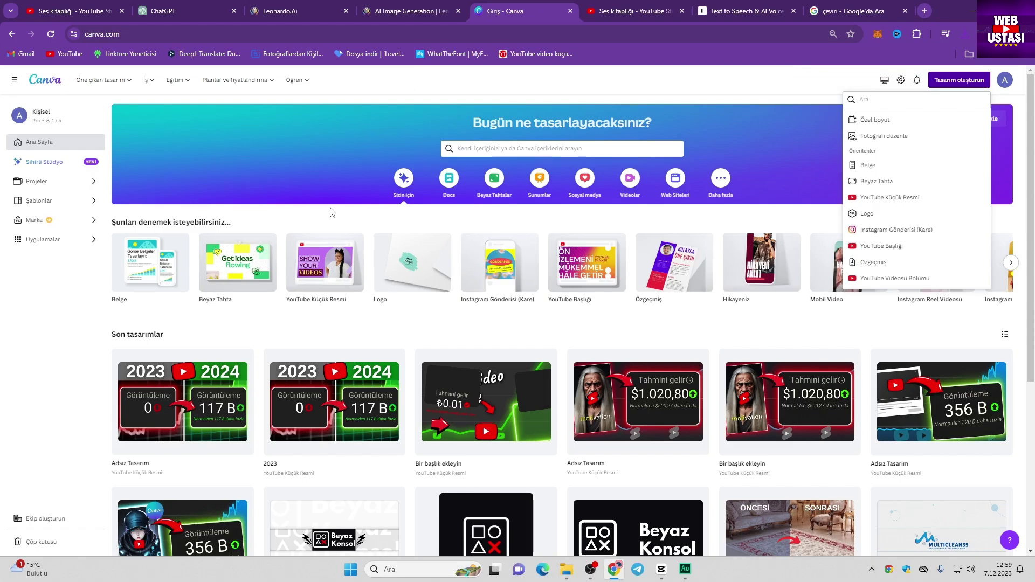
{"action": "left_click", "coordinate": [886, 99]}
{"action": "type", "text": "youtube"}
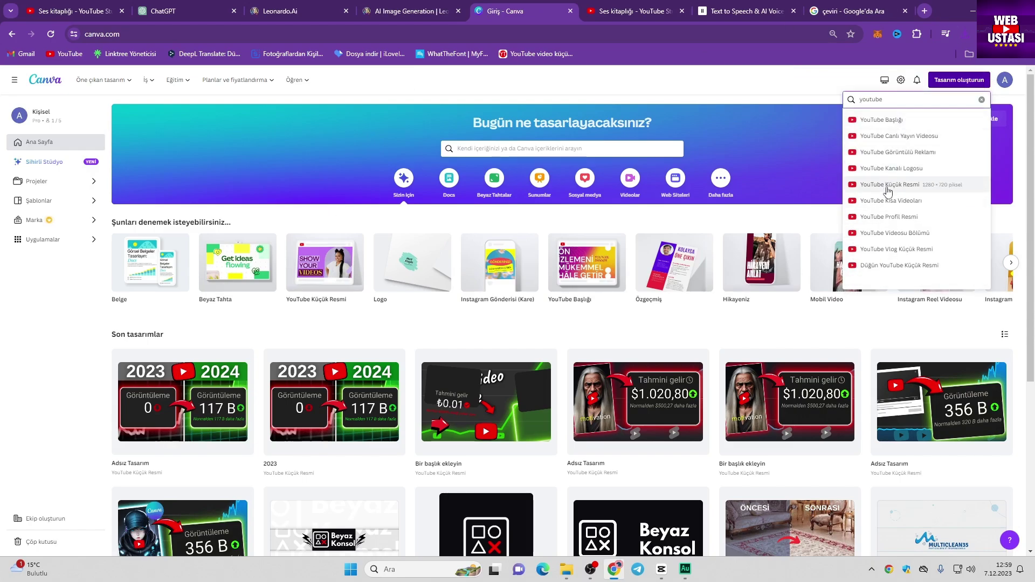
{"action": "left_click", "coordinate": [895, 186]}
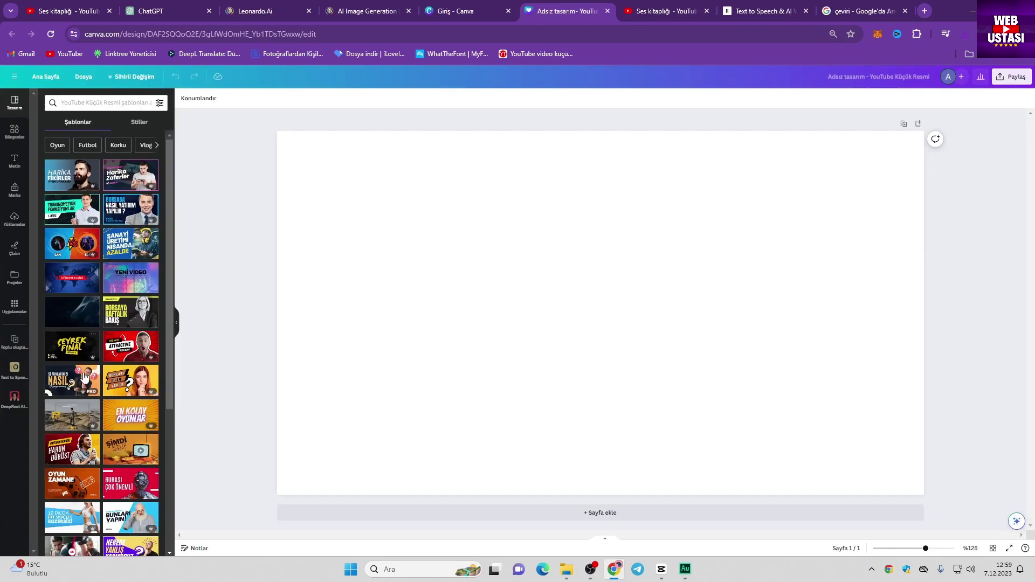
{"action": "left_click", "coordinate": [77, 413]}
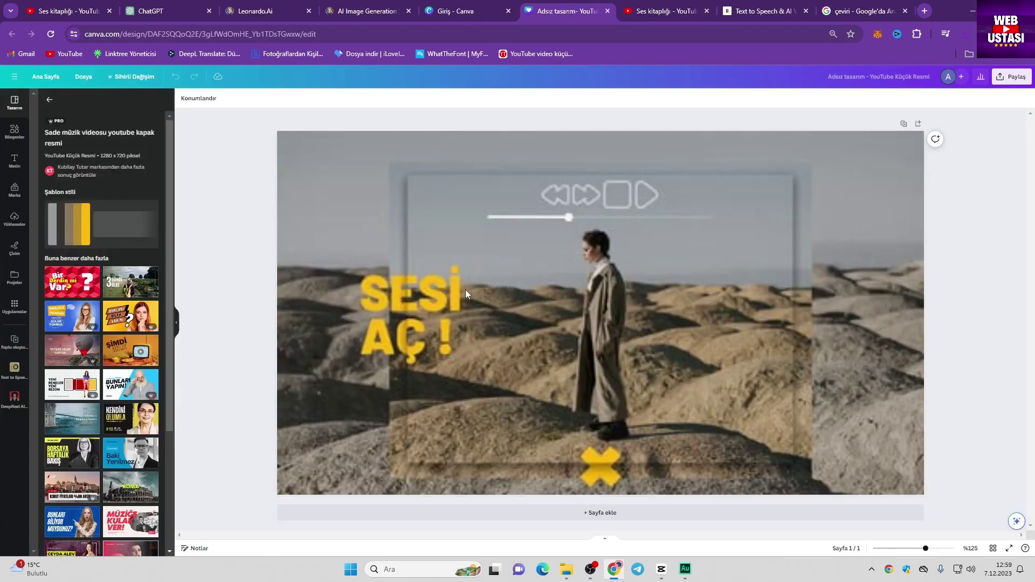
- Delete the template's playback icons, progress slider and full-page background photo
{"action": "left_click", "coordinate": [522, 292]}
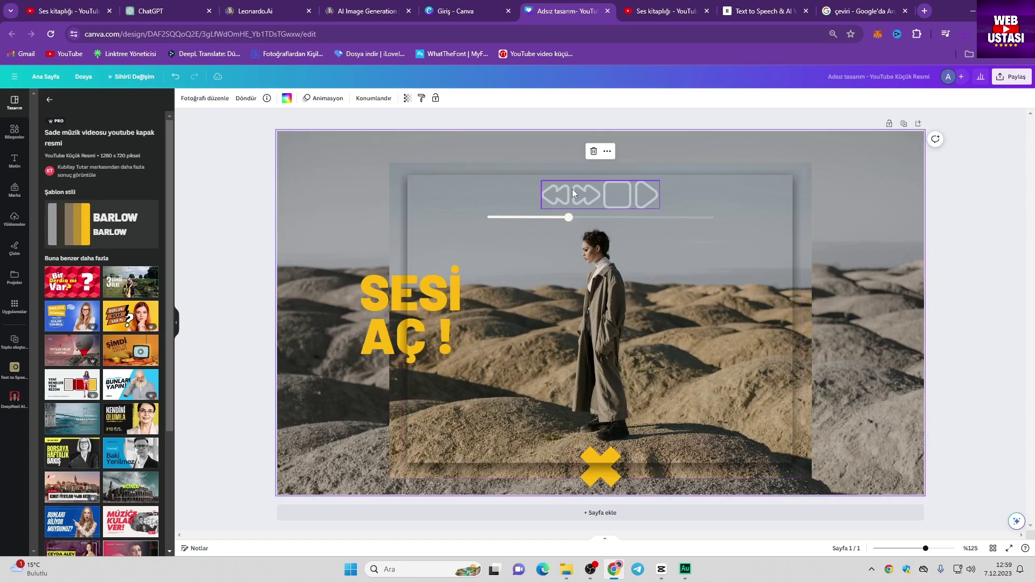
{"action": "left_click", "coordinate": [567, 192]}
{"action": "key", "text": "Delete"}
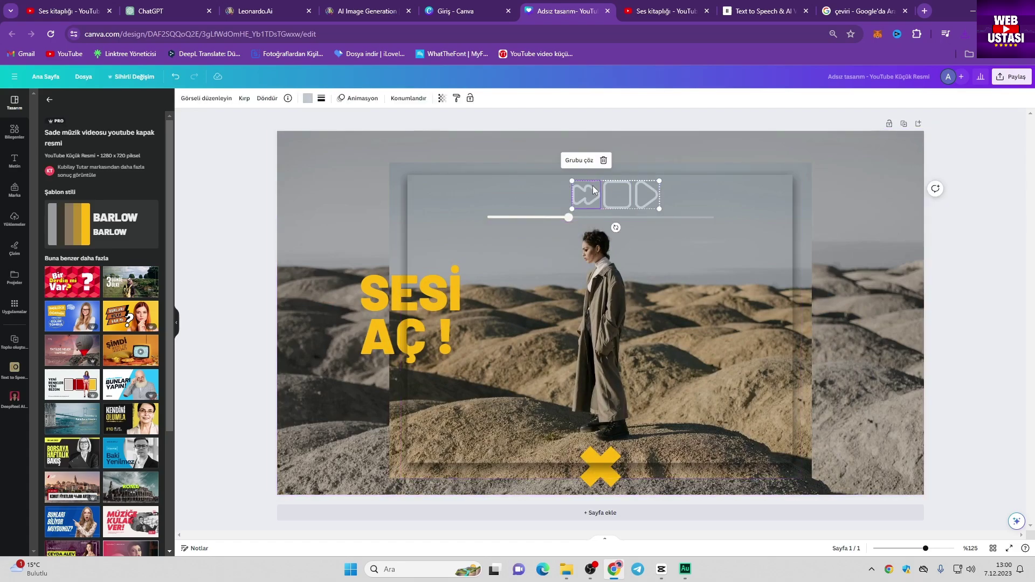
{"action": "key", "text": "Delete"}
{"action": "key", "text": "Delete"}
{"action": "left_click", "coordinate": [581, 217]}
{"action": "key", "text": "Delete"}
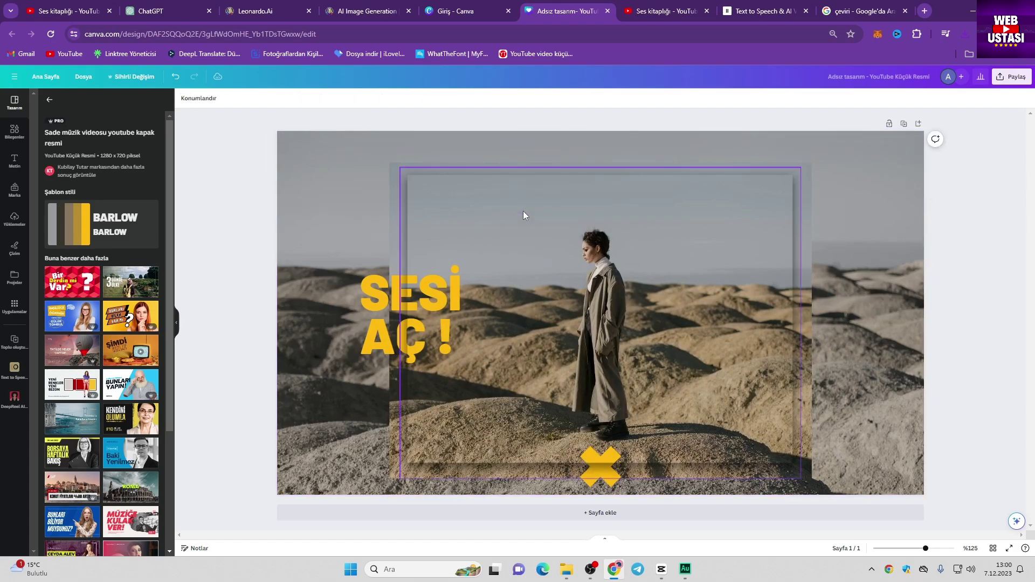
{"action": "left_click", "coordinate": [308, 313]}
{"action": "key", "text": "Delete"}
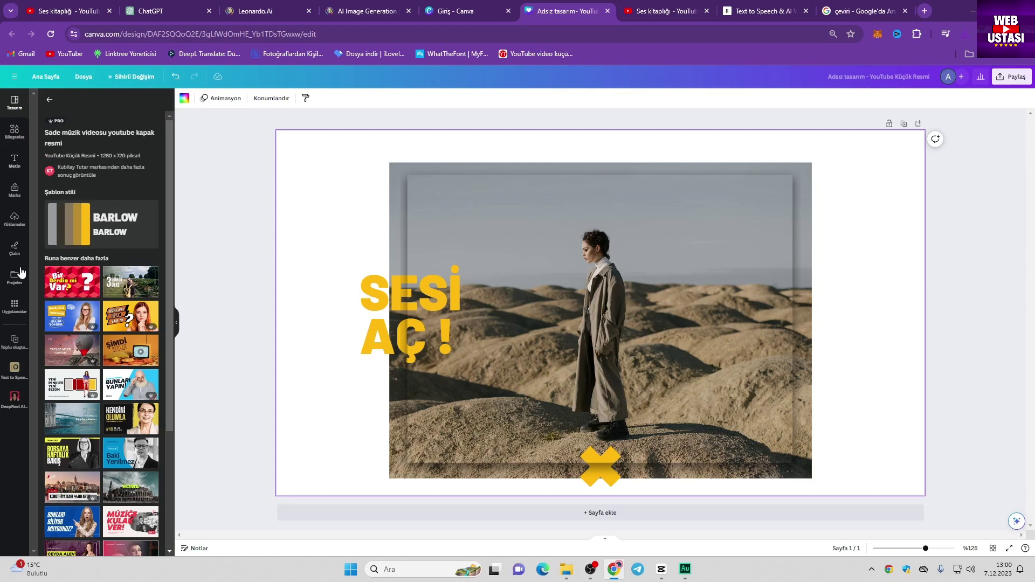
- Upload the downloaded DreamShaper pyramid image, place it on the page and enlarge it to fill the full 1280 × 720 page
{"action": "left_click", "coordinate": [15, 226]}
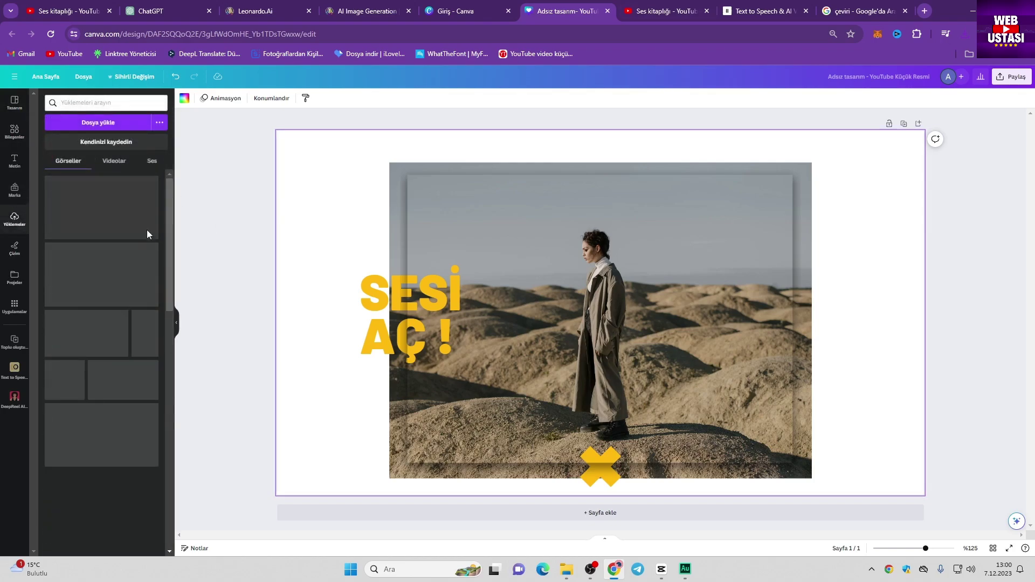
{"action": "left_click", "coordinate": [104, 127]}
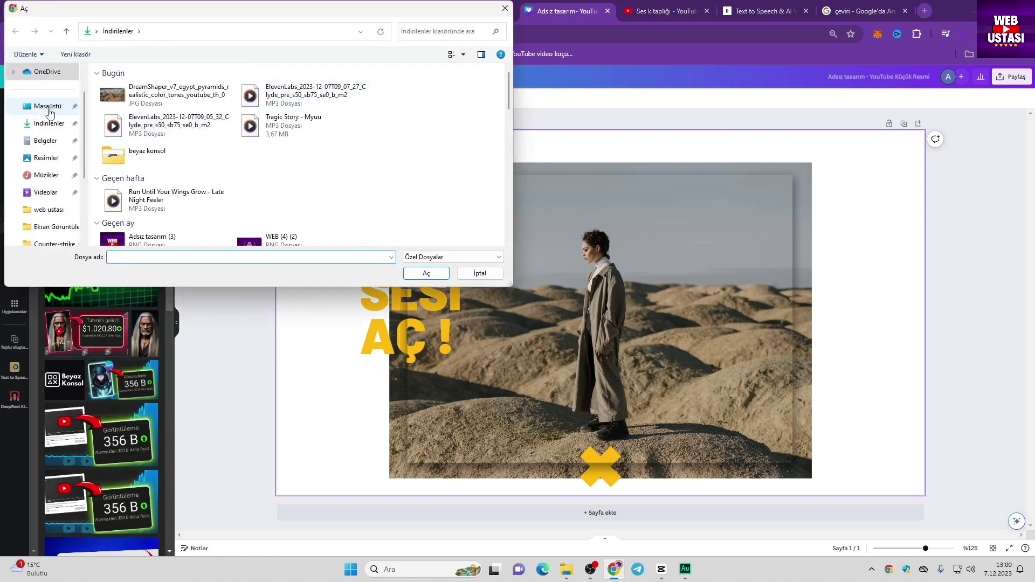
{"action": "left_click", "coordinate": [153, 91]}
{"action": "left_click", "coordinate": [426, 273]}
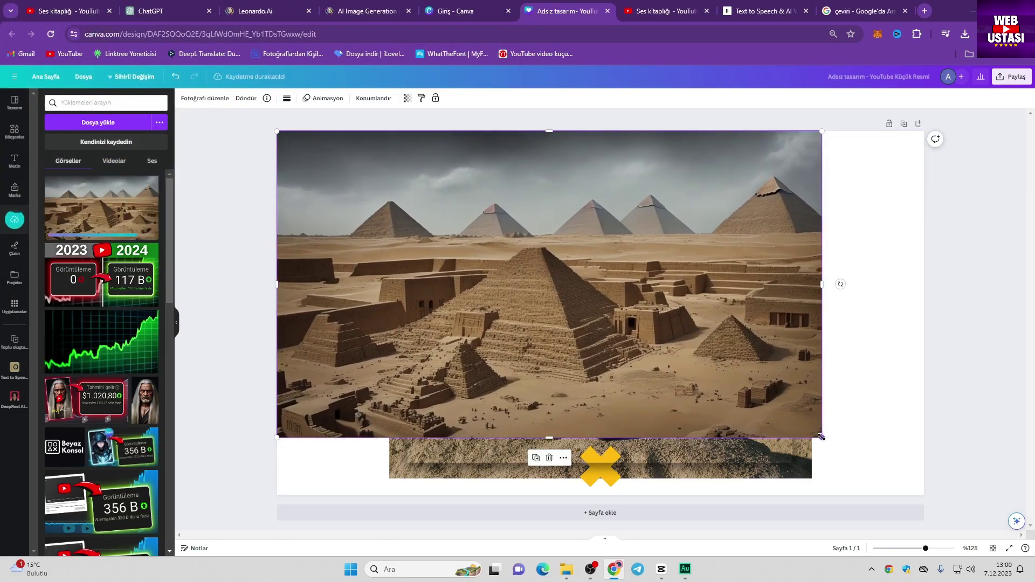
{"action": "left_click_drag", "start_coordinate": [821, 437], "coordinate": [923, 494]}
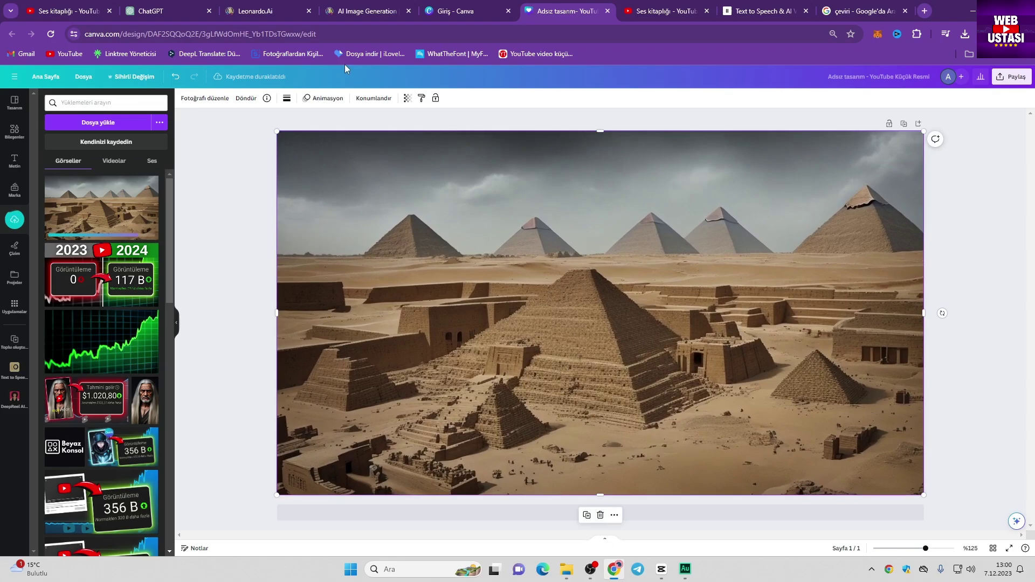
- Send the pyramid image backward behind the shadow frame and the text, and bring the "SESİ AÇ !" text forward
{"action": "left_click", "coordinate": [373, 98]}
{"action": "left_click", "coordinate": [125, 119]}
{"action": "left_click", "coordinate": [125, 119]}
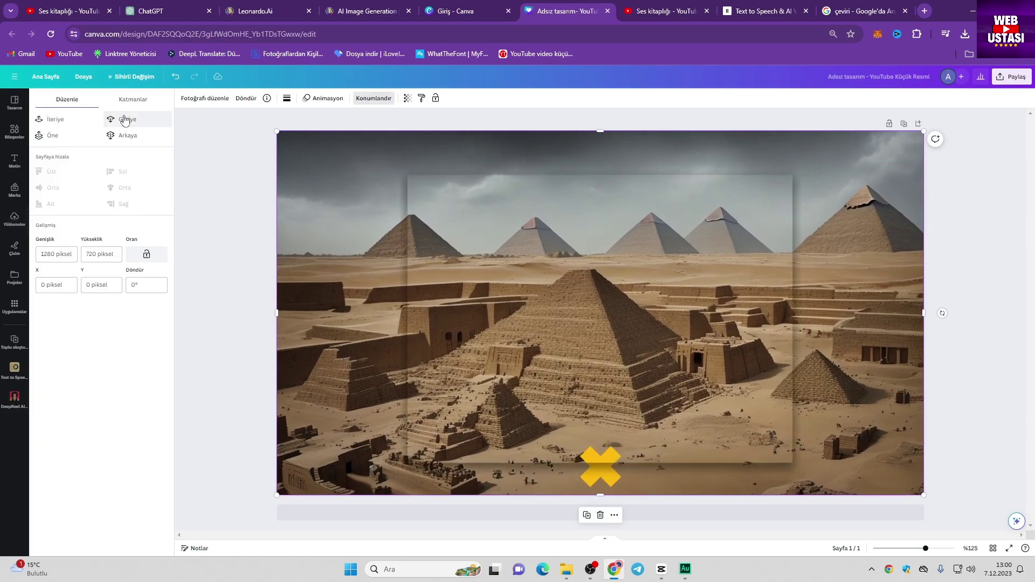
{"action": "left_click", "coordinate": [125, 119]}
{"action": "left_click", "coordinate": [409, 302]}
{"action": "left_click", "coordinate": [539, 99]}
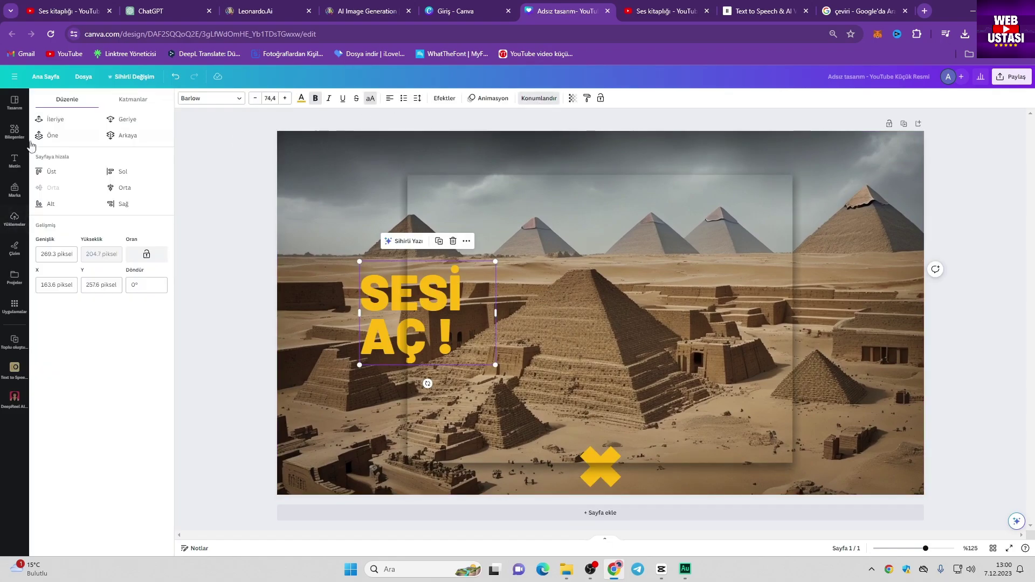
{"action": "left_click", "coordinate": [55, 121]}
- Delete the yellow cross and adjust the lower edge of the shadow frame
{"action": "left_click", "coordinate": [613, 476]}
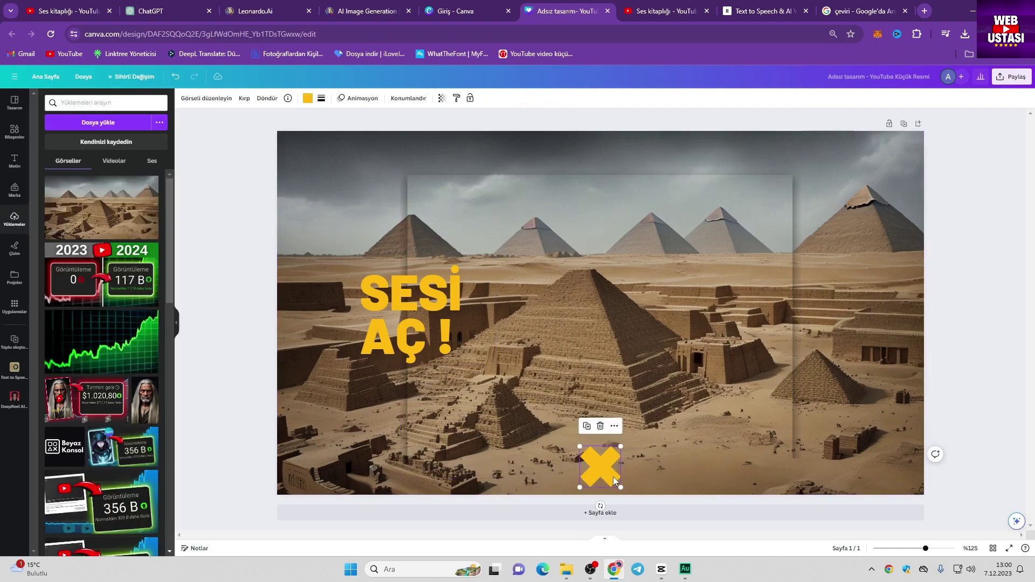
{"action": "key", "text": "Delete"}
{"action": "left_click", "coordinate": [595, 447]}
{"action": "left_click_drag", "start_coordinate": [600, 460], "coordinate": [600, 475]}
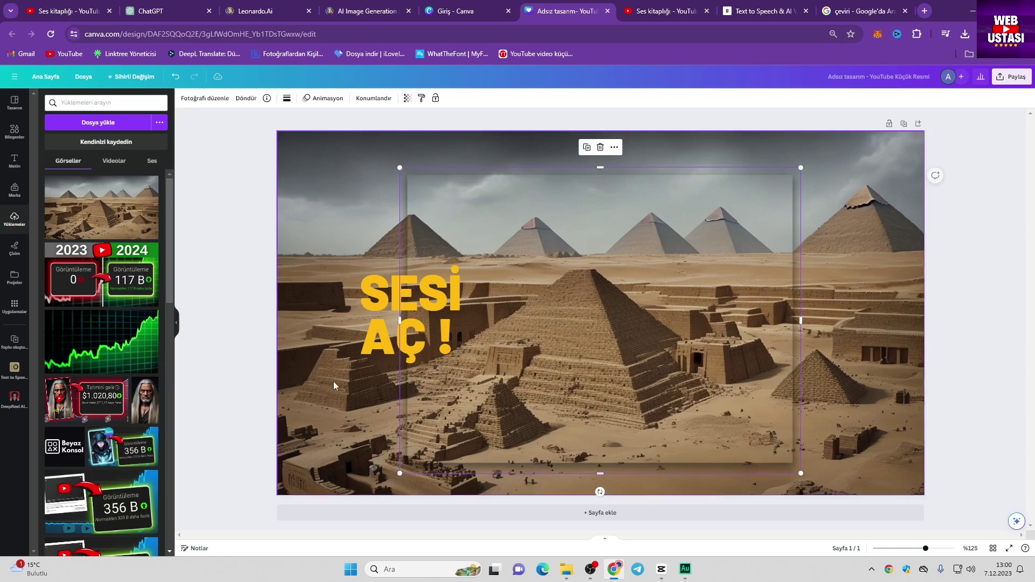
- Apply the Kapkara filter from the Mono group to the full-page pyramid photo
{"action": "left_click", "coordinate": [325, 371]}
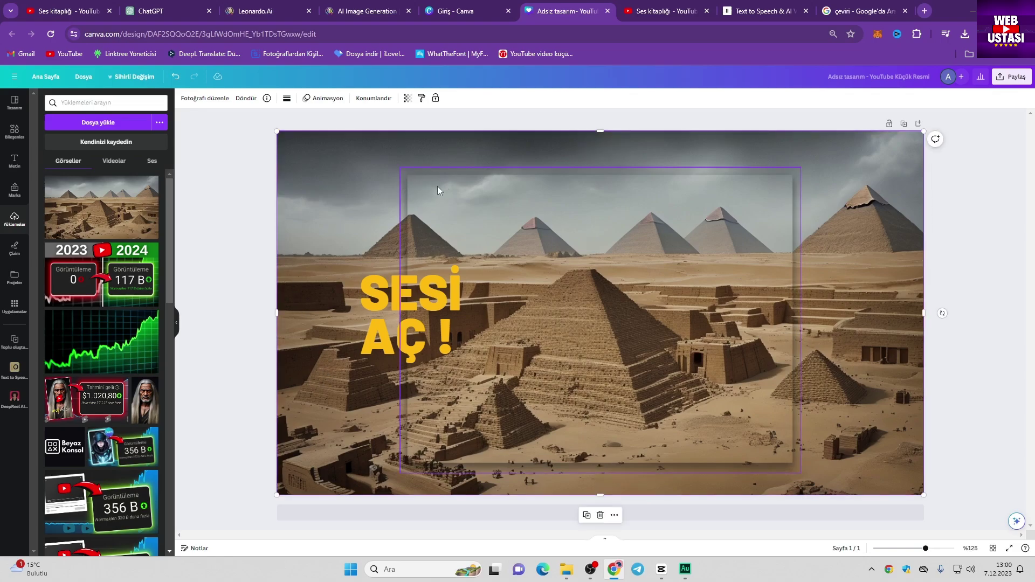
{"action": "left_click", "coordinate": [214, 99]}
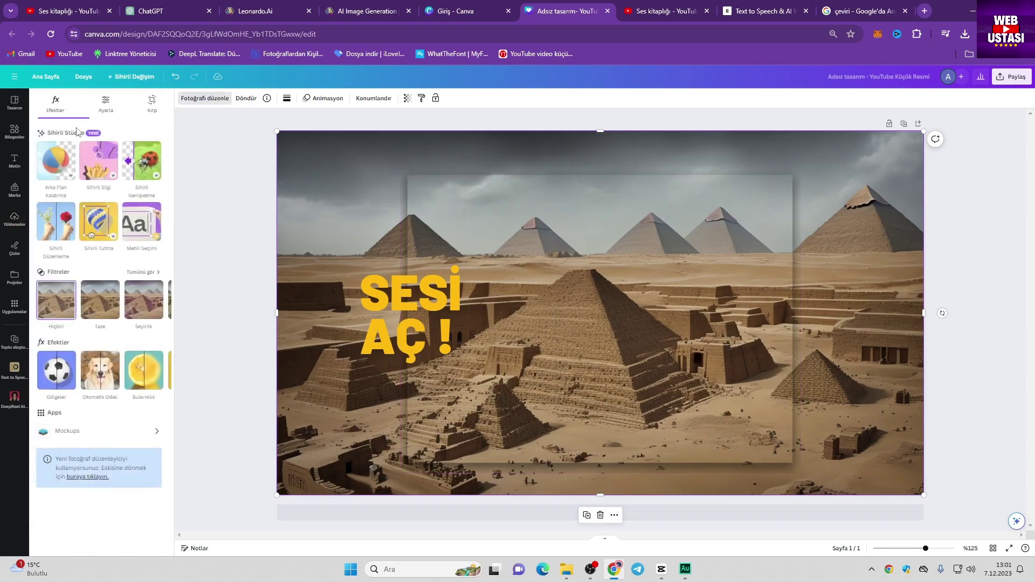
{"action": "left_click", "coordinate": [146, 272]}
{"action": "scroll", "coordinate": [153, 340], "scroll_direction": "down", "scroll_amount": 8}
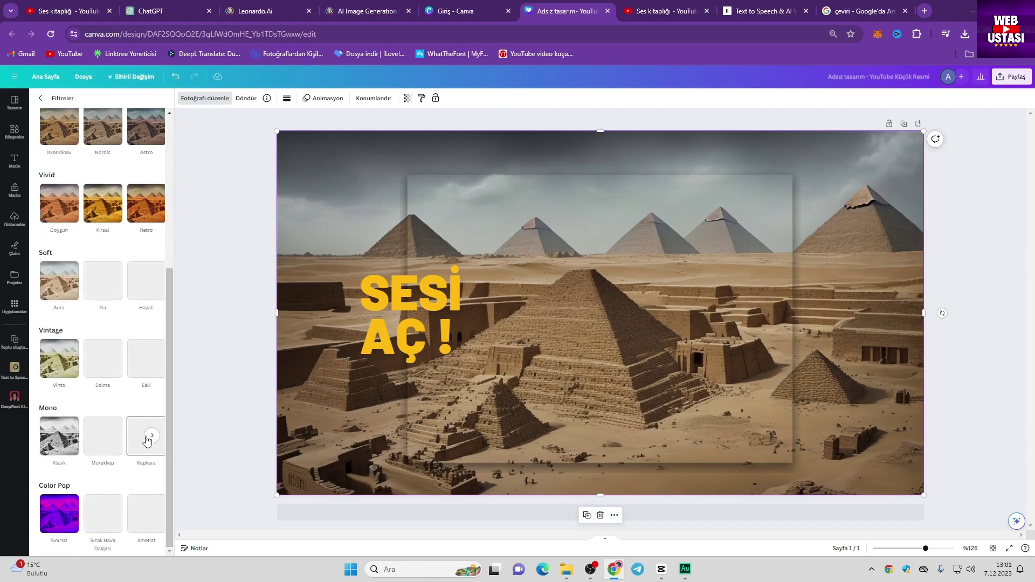
{"action": "left_click", "coordinate": [99, 439]}
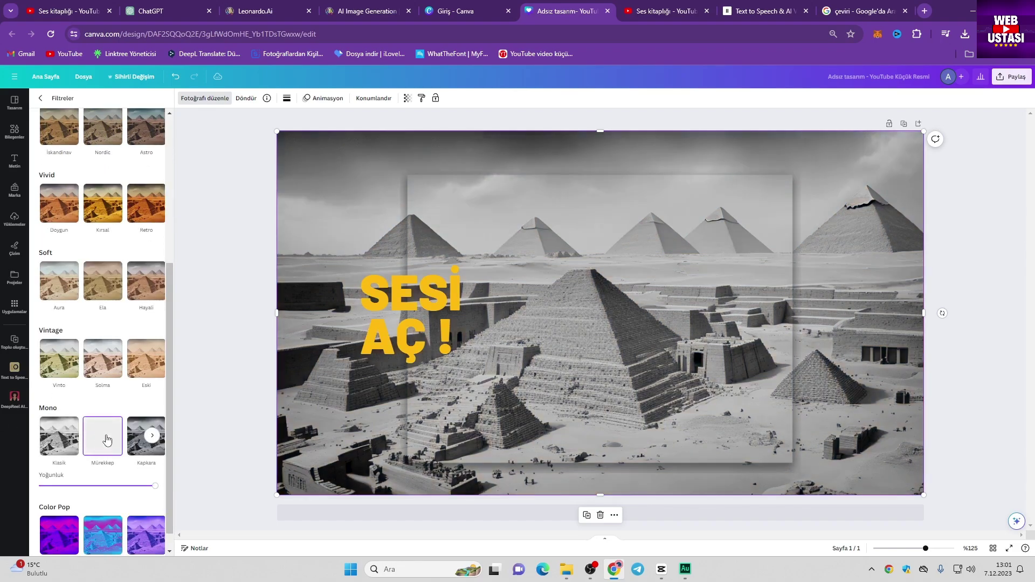
{"action": "left_click", "coordinate": [135, 445]}
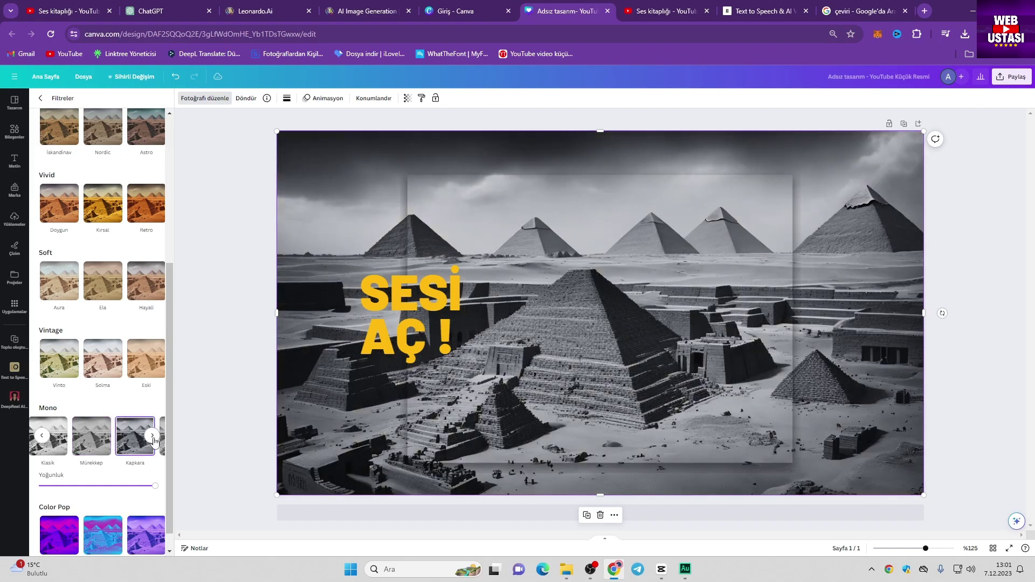
- Place a second copy of the black-and-white pyramid photo over the page and set its filter to Hiçbiri
{"action": "left_click", "coordinate": [322, 345]}
{"action": "left_click_drag", "start_coordinate": [321, 254], "coordinate": [391, 255]}
{"action": "scroll", "coordinate": [67, 141], "scroll_direction": "up", "scroll_amount": 4}
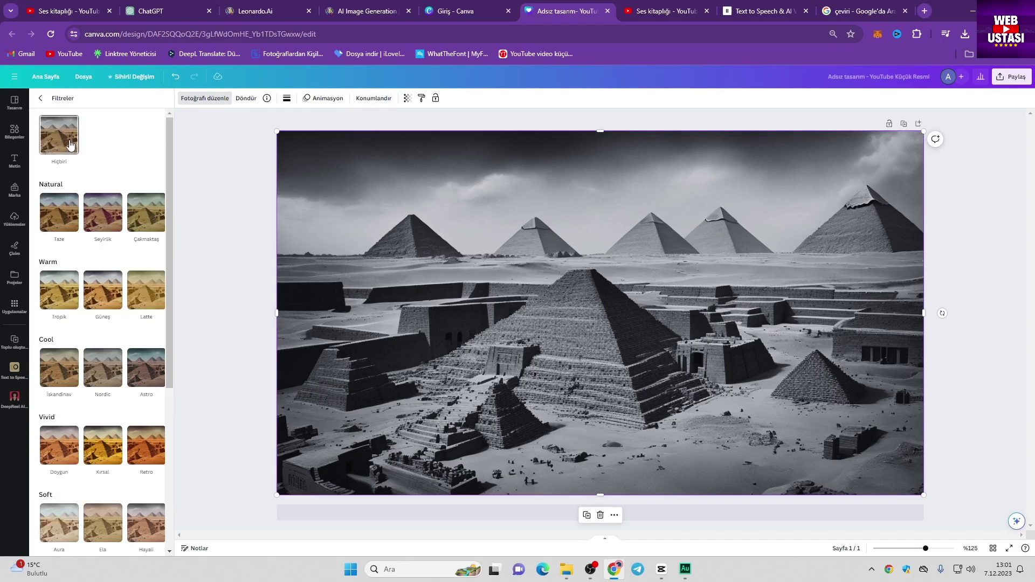
{"action": "left_click", "coordinate": [70, 144]}
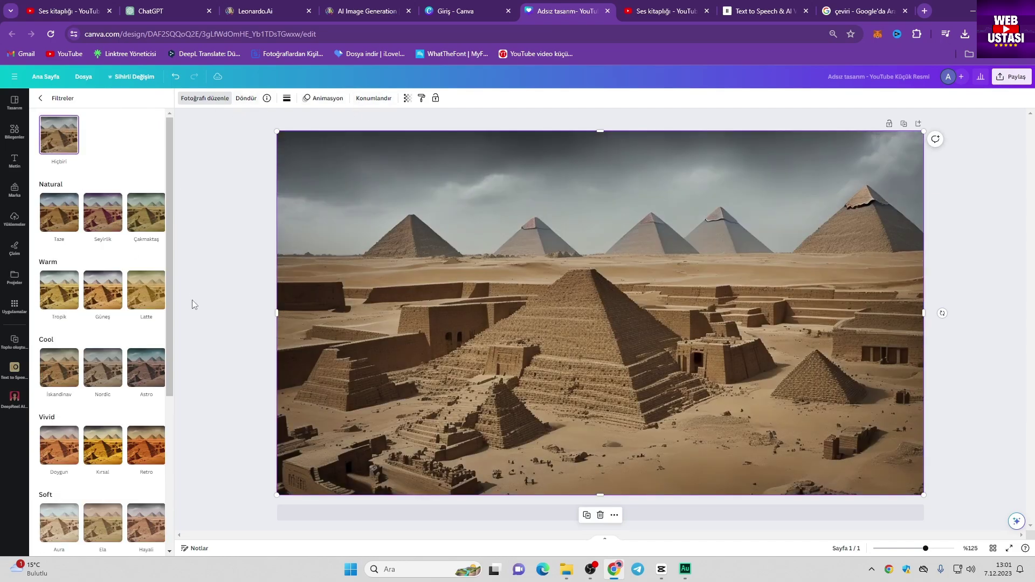
- Crop the colour pyramid photo on all four sides to a centred rectangle and place it behind the yellow text
{"action": "left_click_drag", "start_coordinate": [600, 131], "coordinate": [603, 175]}
{"action": "left_click_drag", "start_coordinate": [277, 335], "coordinate": [408, 324]}
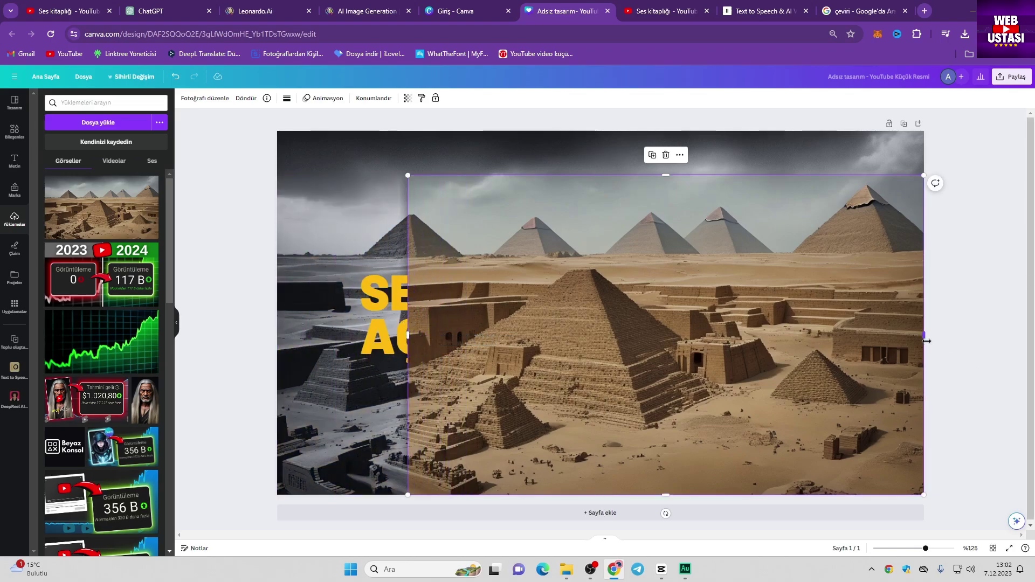
{"action": "left_click_drag", "start_coordinate": [926, 340], "coordinate": [791, 340]}
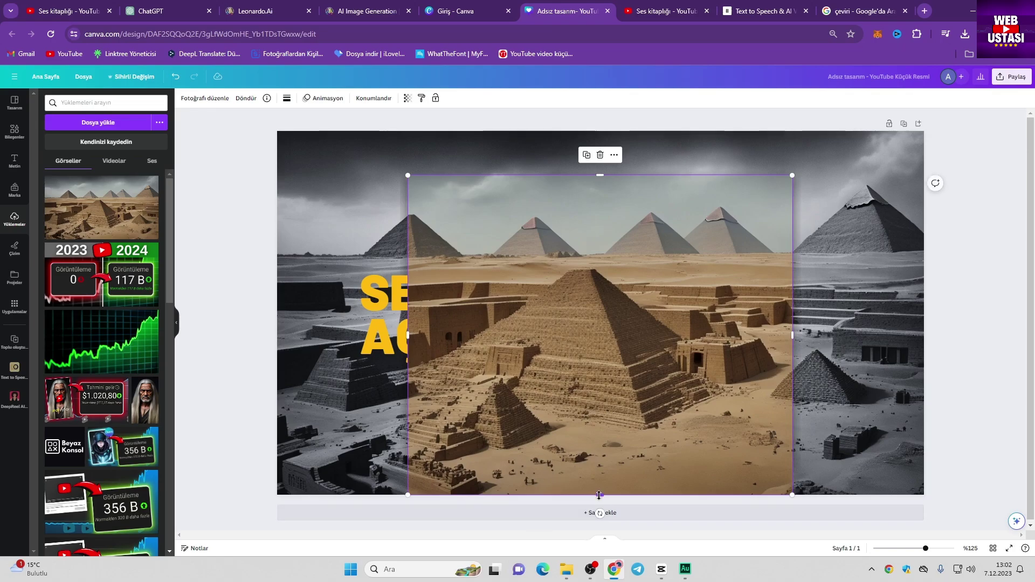
{"action": "left_click_drag", "start_coordinate": [599, 495], "coordinate": [617, 463]}
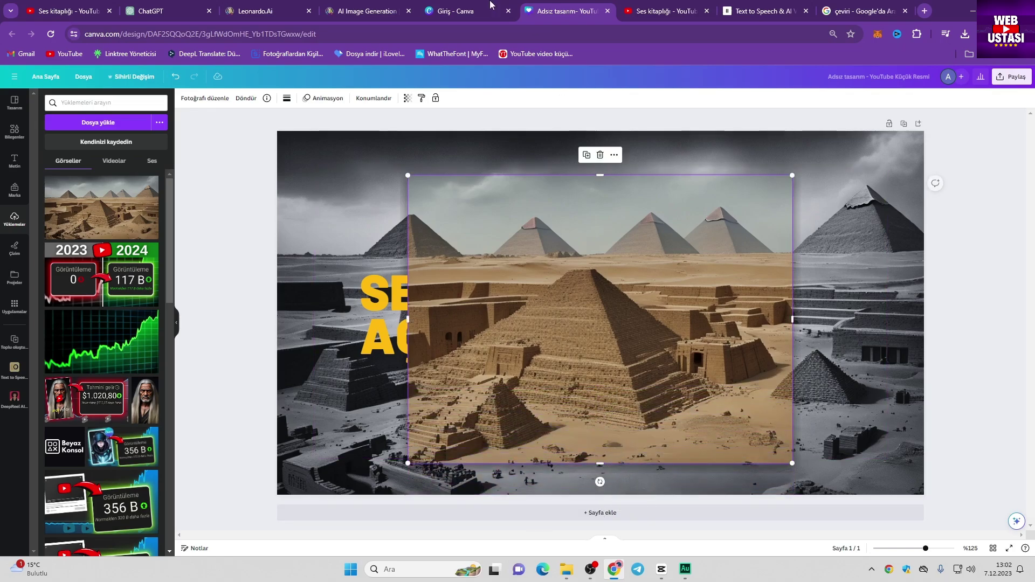
{"action": "left_click", "coordinate": [373, 98]}
{"action": "left_click", "coordinate": [131, 121]}
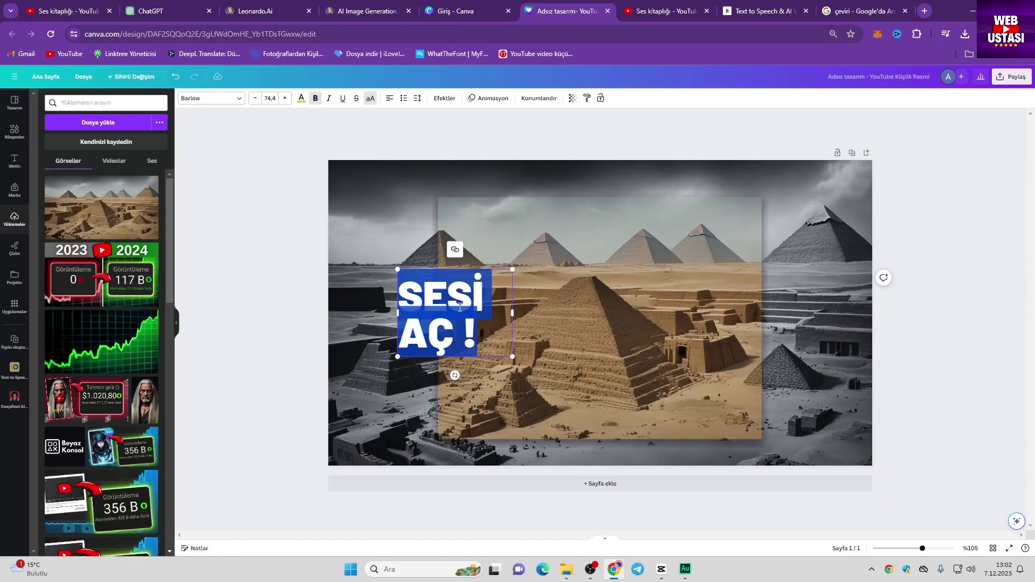
- Replace the yellow text with "EGYPT ANCİENT", widen its box to fit two lines and centre it on the page
{"action": "type", "text": "E"}
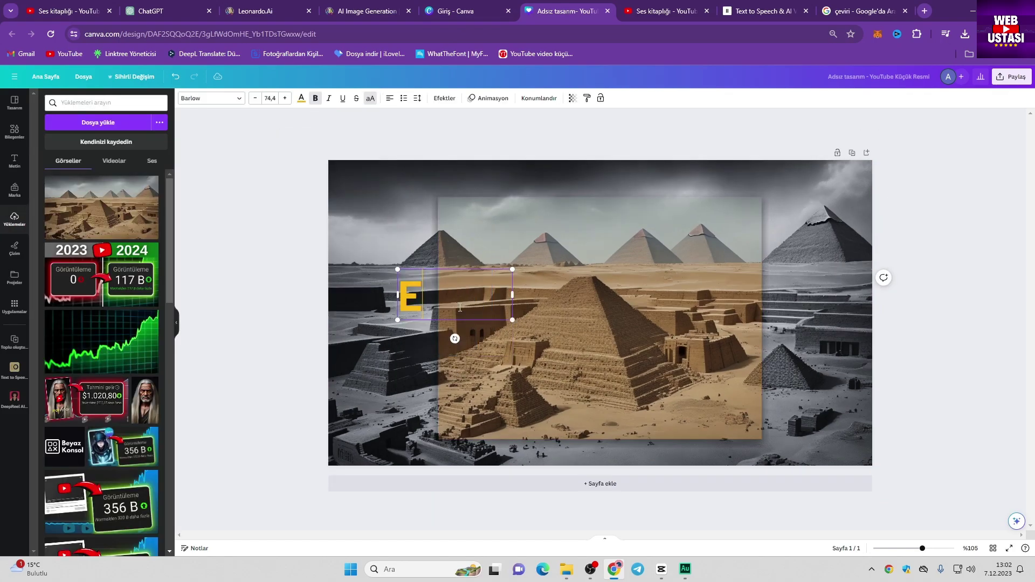
{"action": "type", "text": "GYPT ANCİENT"}
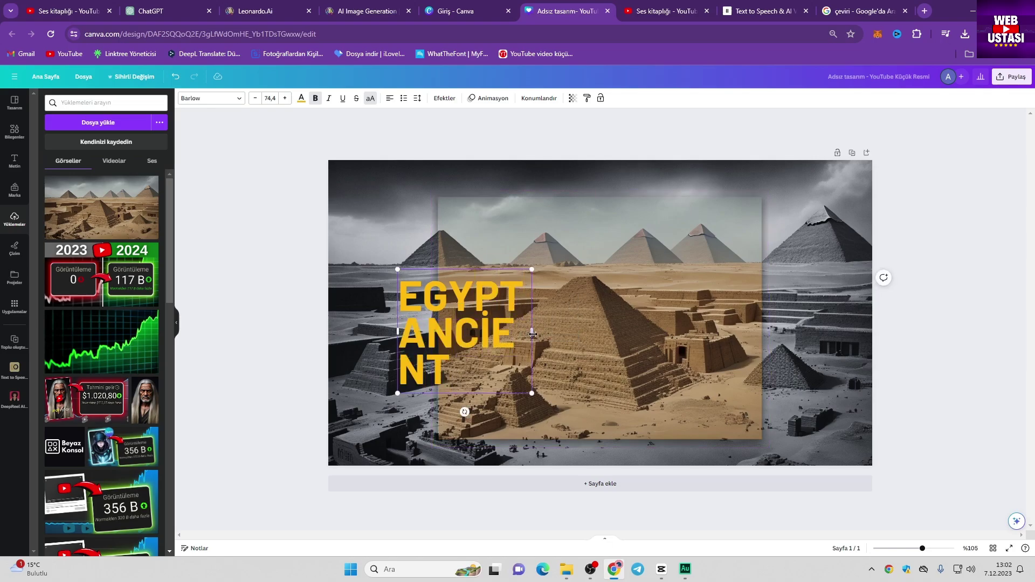
{"action": "left_click_drag", "start_coordinate": [531, 331], "coordinate": [577, 330]}
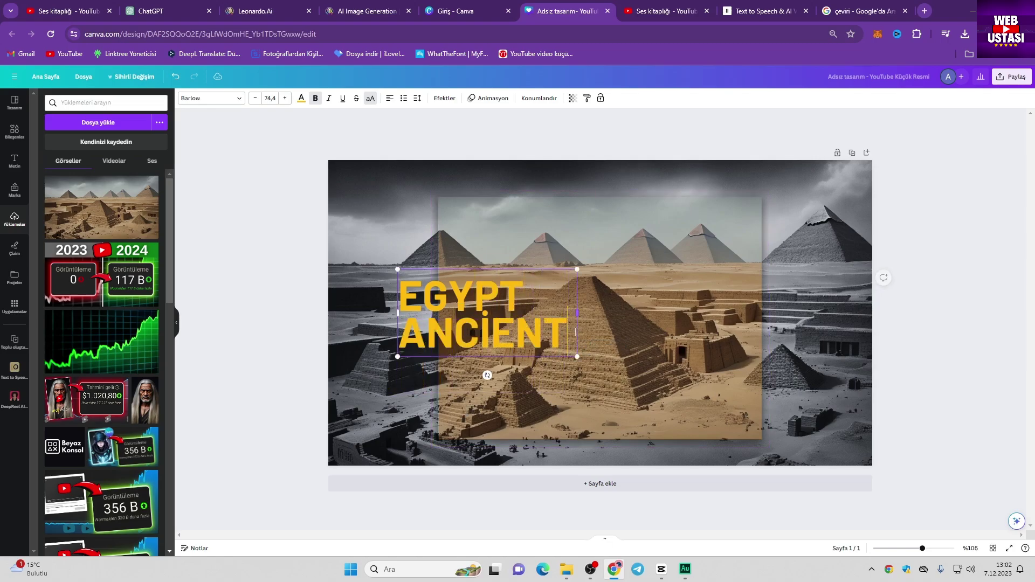
{"action": "left_click_drag", "start_coordinate": [460, 313], "coordinate": [571, 319]}
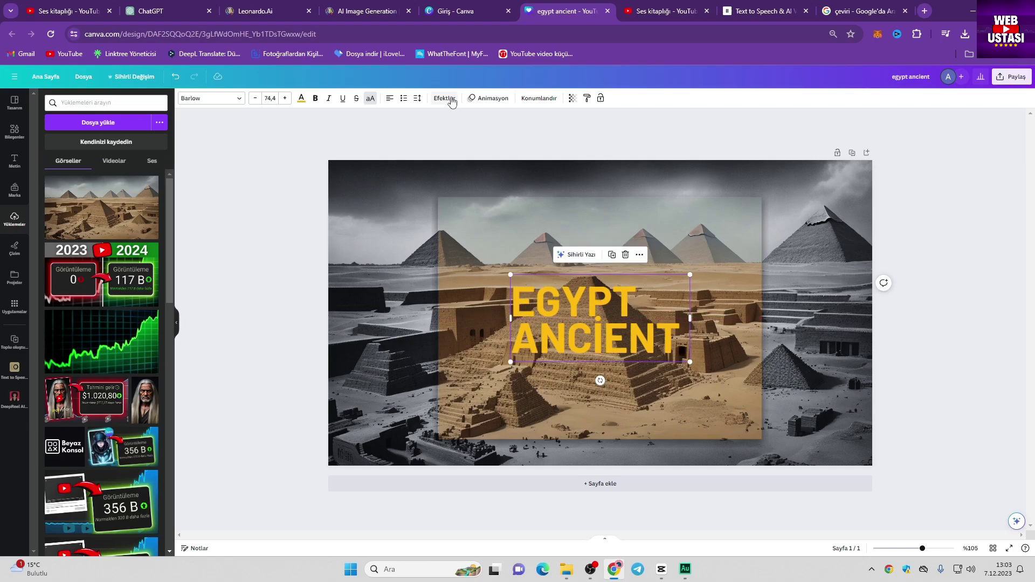
- Give the "EGYPT ANCİENT" title the solid Ana hat outline effect in black with a thickness of 68
{"action": "left_click", "coordinate": [445, 98]}
{"action": "left_click", "coordinate": [158, 207]}
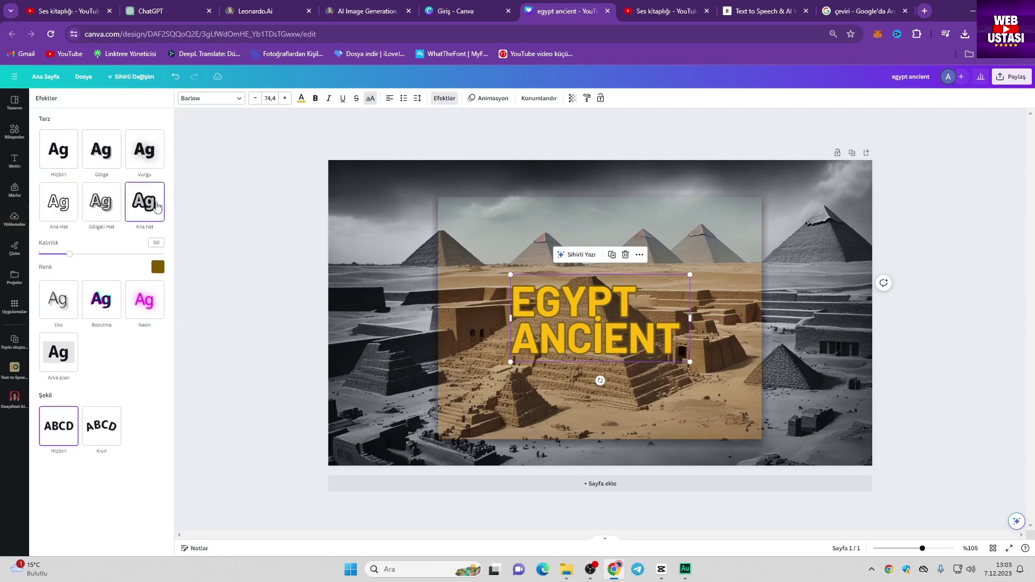
{"action": "left_click", "coordinate": [159, 267]}
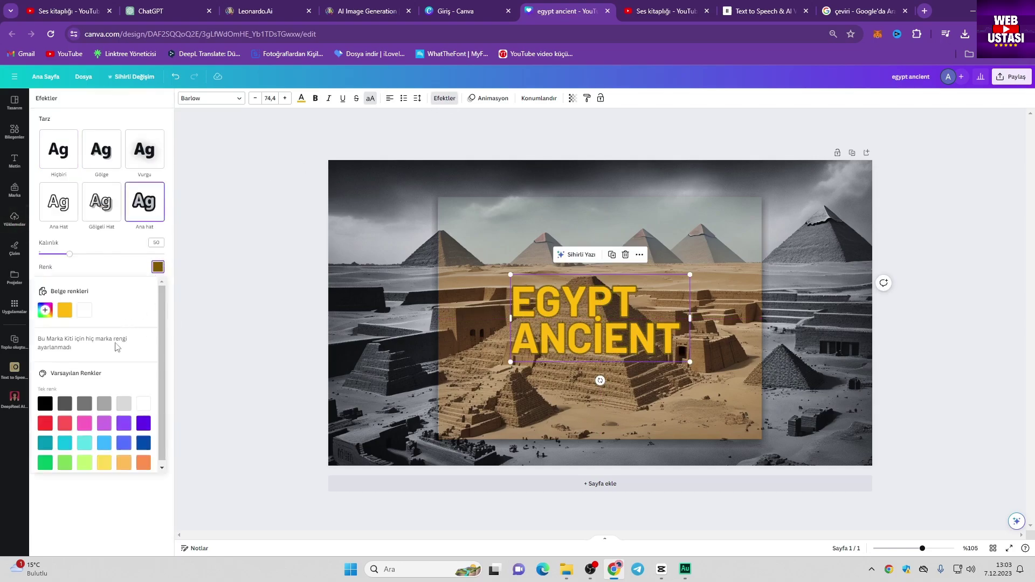
{"action": "left_click", "coordinate": [45, 403]}
{"action": "mouse_move", "coordinate": [70, 253]}
{"action": "left_mouse_down"}
{"action": "mouse_move", "coordinate": [94, 257]}
{"action": "mouse_move", "coordinate": [81, 254]}
{"action": "left_mouse_up"}
- Centre-align the title, increase its line spacing slightly and change its font to Poetsen
{"action": "left_click", "coordinate": [390, 99]}
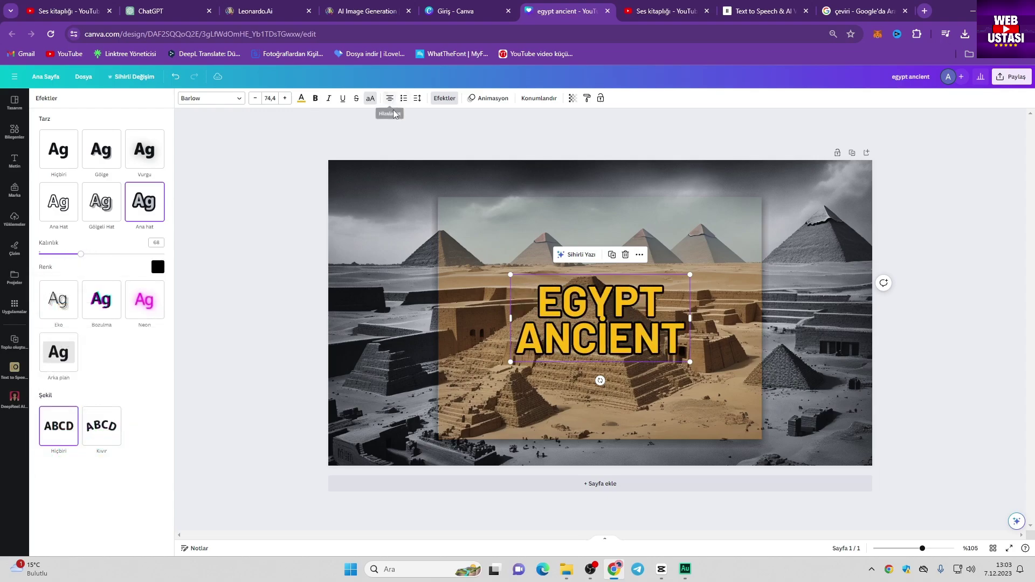
{"action": "left_click", "coordinate": [417, 98]}
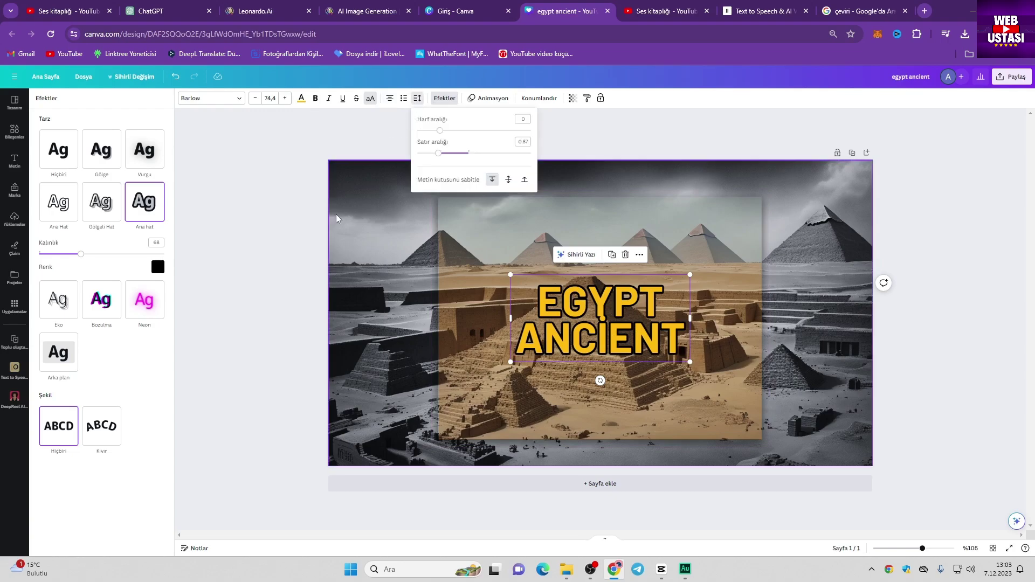
{"action": "left_click_drag", "start_coordinate": [440, 155], "coordinate": [444, 154]}
{"action": "left_click", "coordinate": [232, 99]}
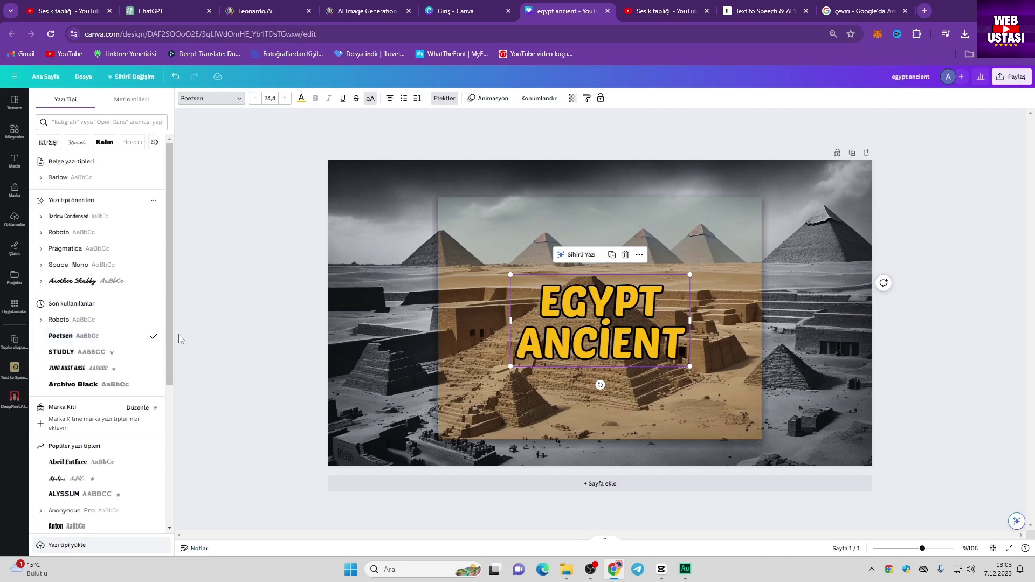
{"action": "left_click", "coordinate": [238, 320]}
{"action": "scroll", "coordinate": [224, 313], "scroll_direction": "up", "scroll_amount": 2}
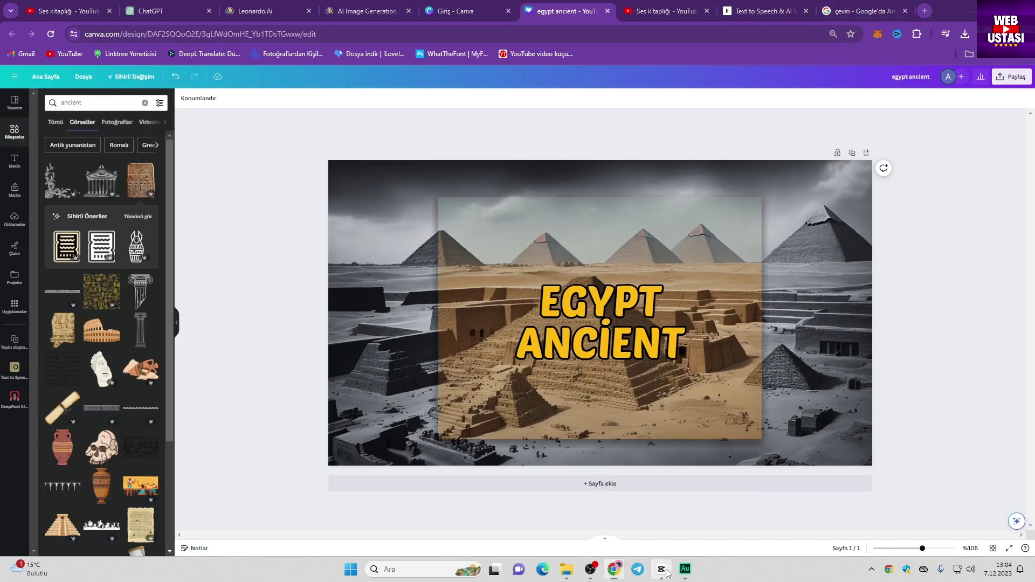
- Switch to CapCut and play the pyramid video from the start in full screen
{"action": "left_click", "coordinate": [661, 568]}
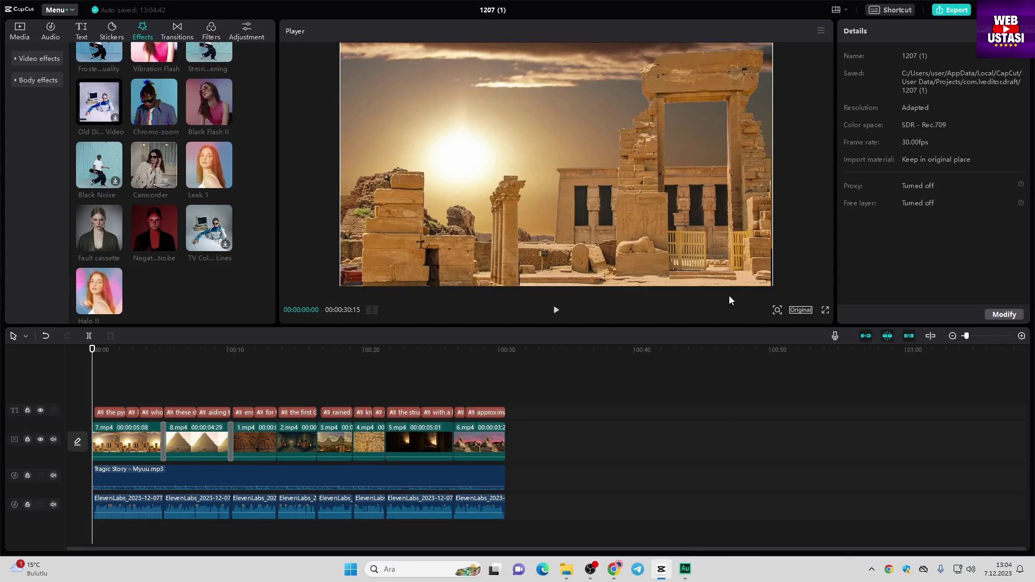
{"action": "left_click", "coordinate": [825, 310]}
{"action": "key", "text": "space"}
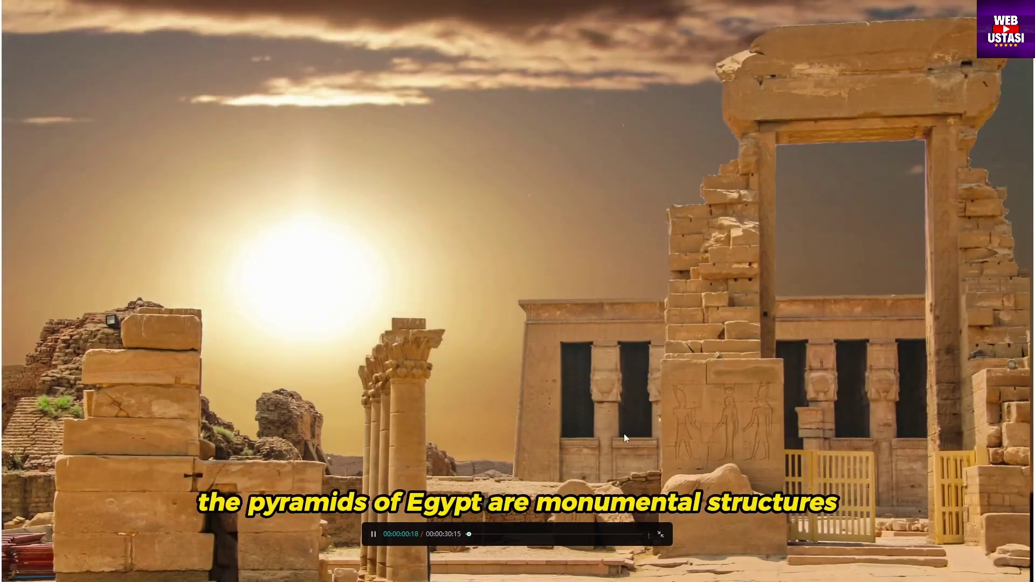